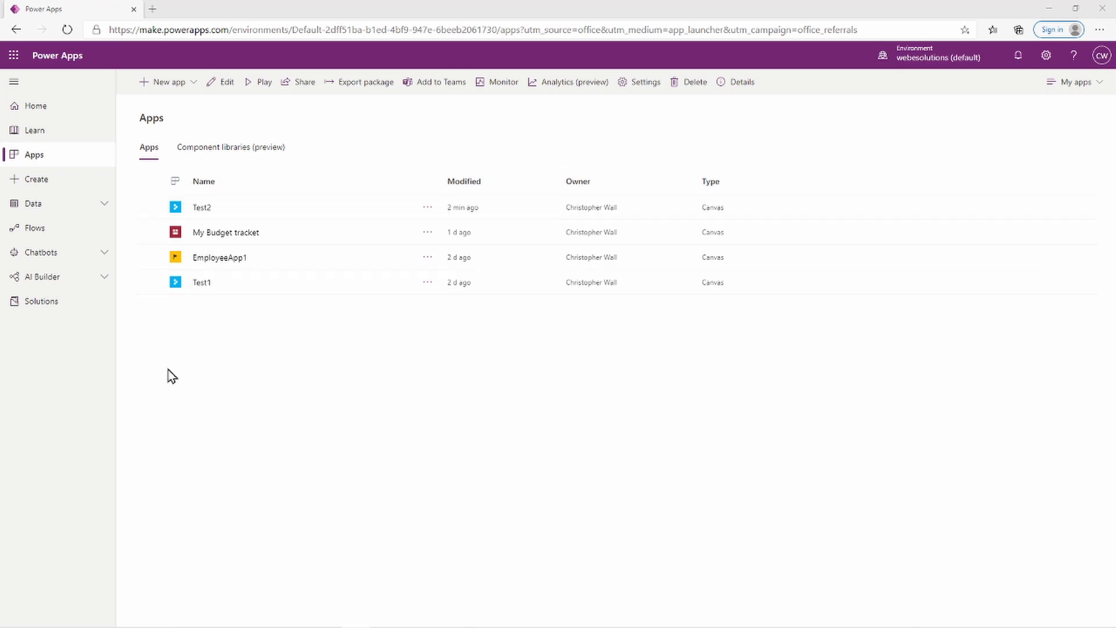
# Create a blank canvas app with the tablet layout and skip the welcome suggestions
pyautogui.click(168, 91)
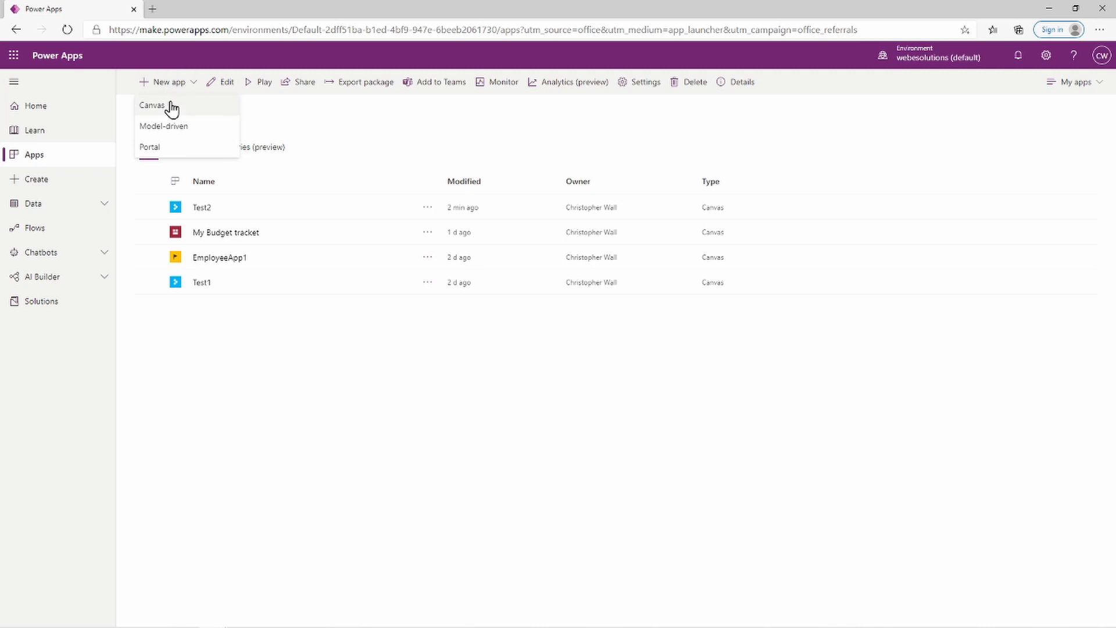
pyautogui.click(170, 107)
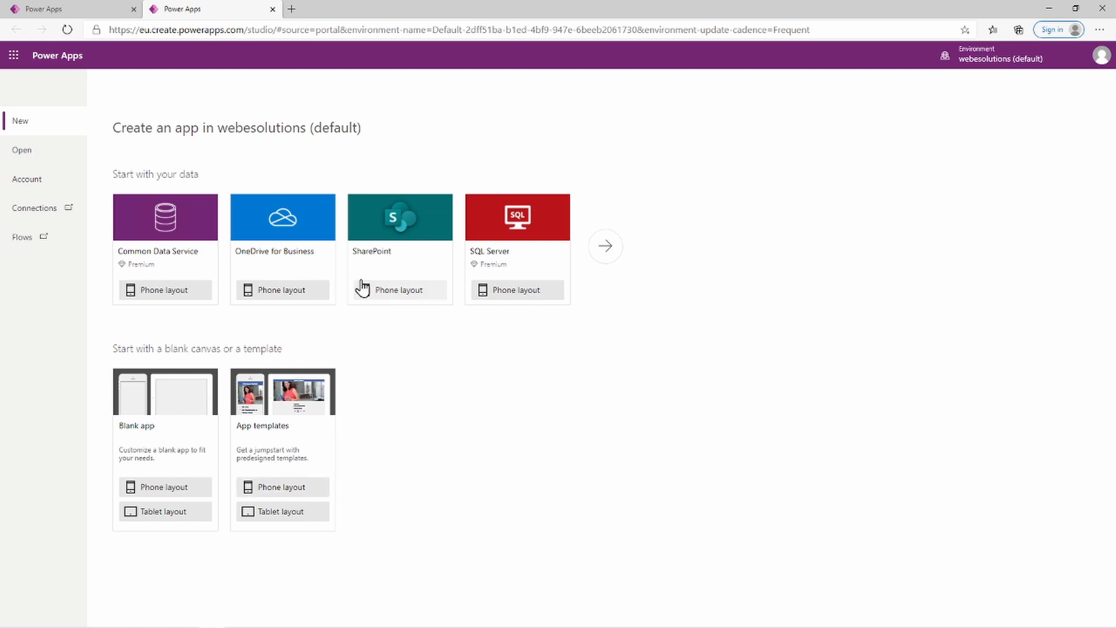
pyautogui.click(158, 516)
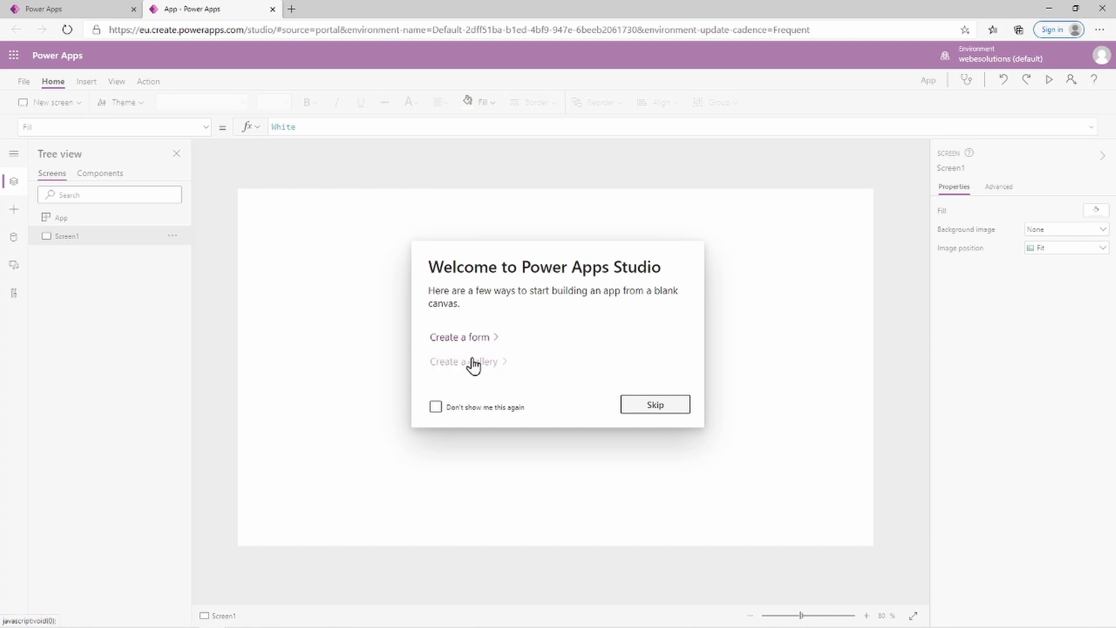
pyautogui.click(667, 410)
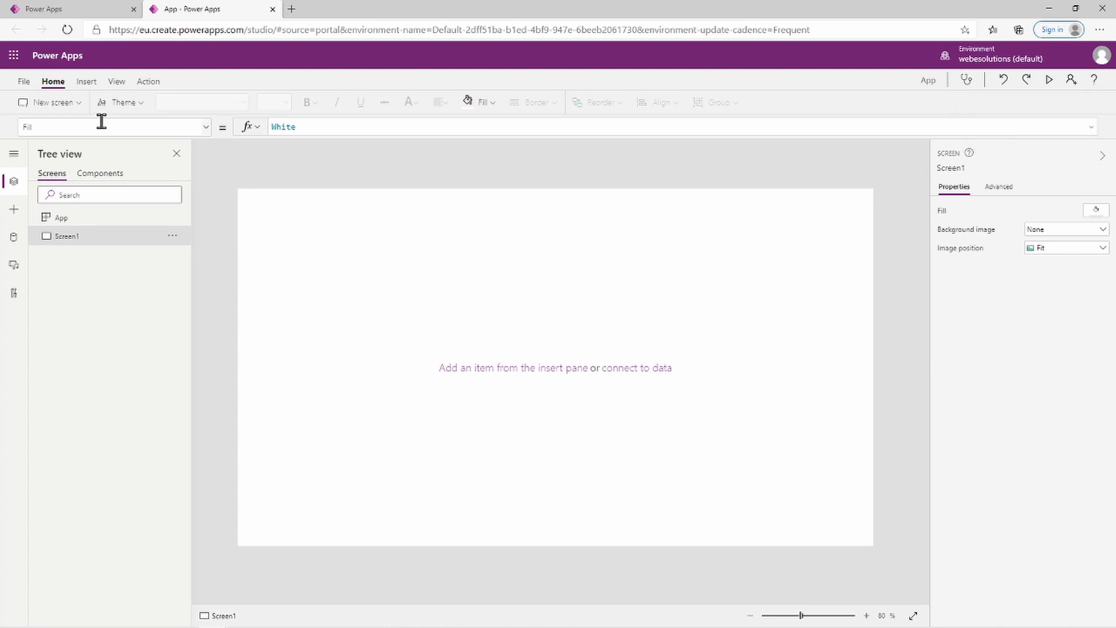
# Name the app "Employee App2", save it to the cloud and return to the editing canvas
pyautogui.click(26, 83)
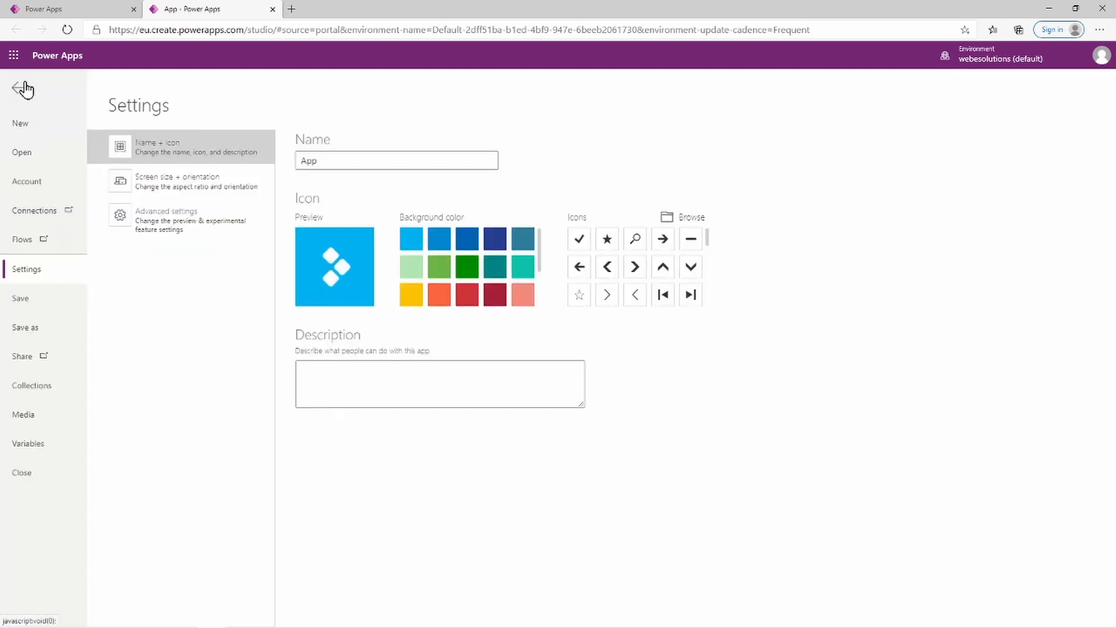
pyautogui.moveTo(351, 164); pyautogui.dragTo(238, 161)
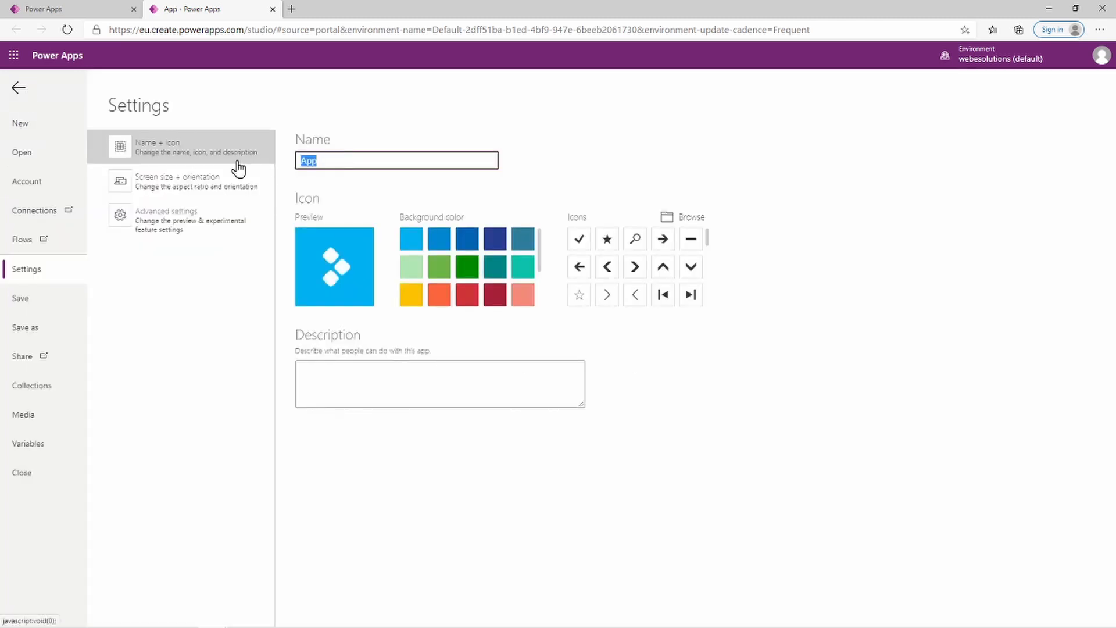
pyautogui.write('Employee App2')
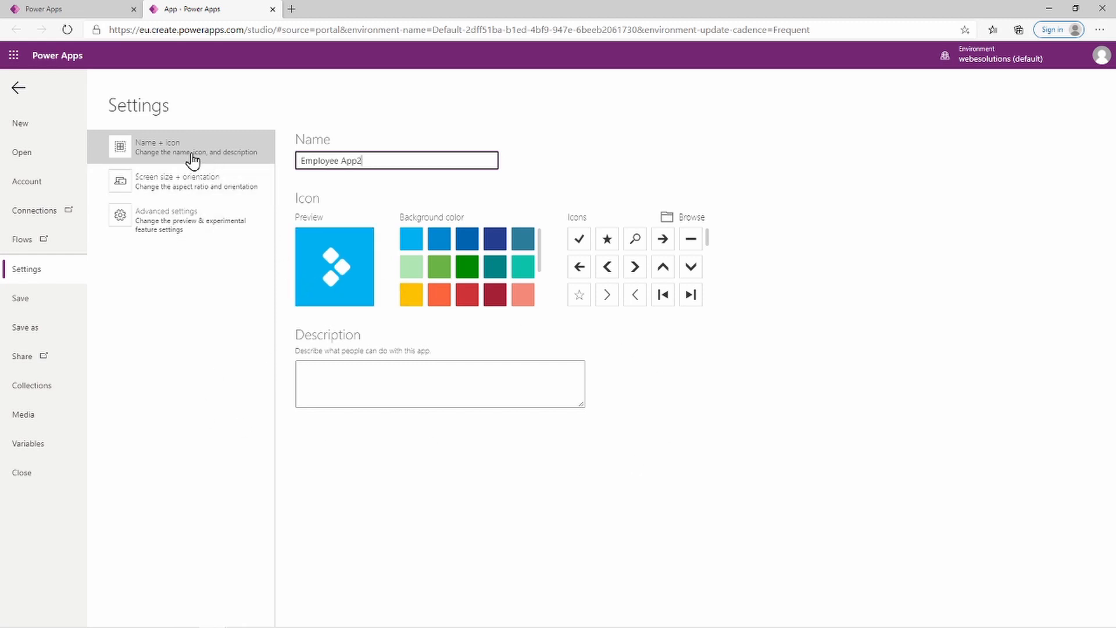
pyautogui.click(24, 326)
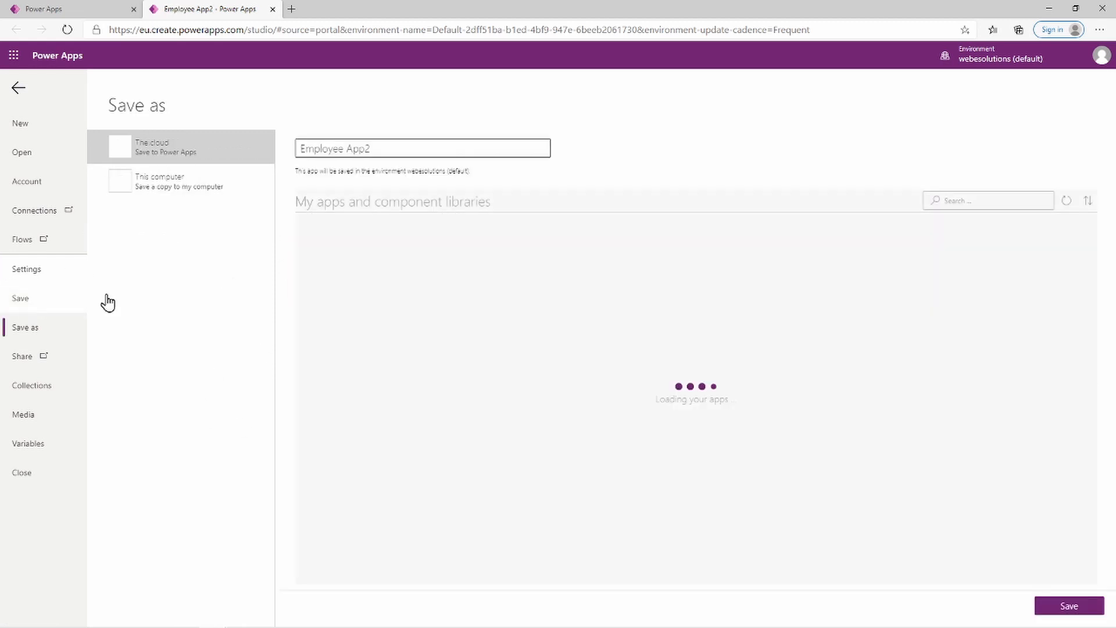
pyautogui.click(1072, 613)
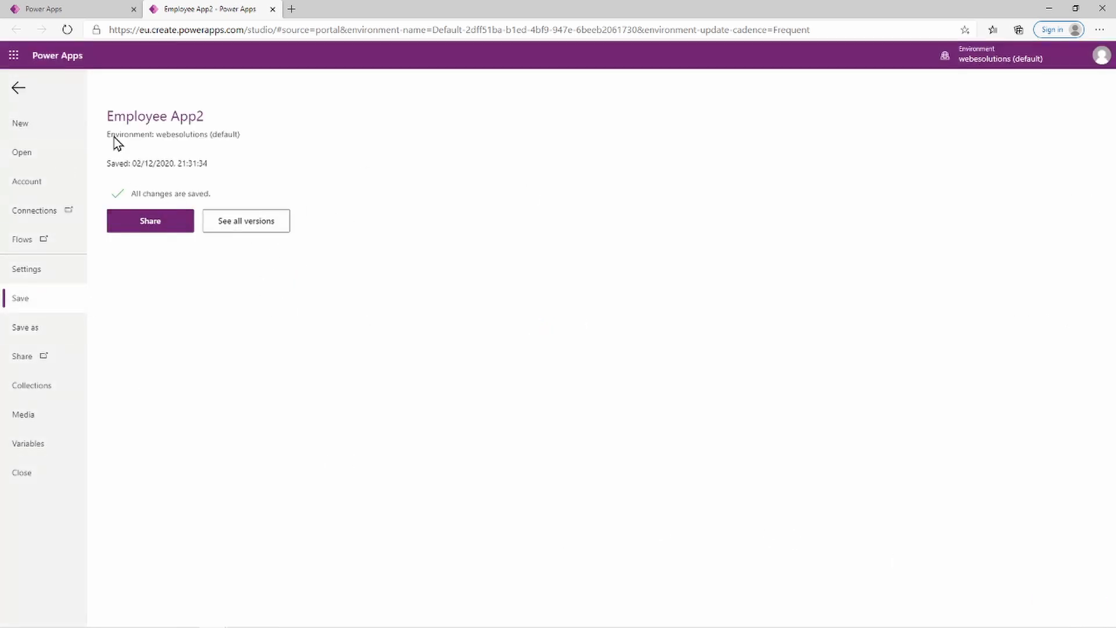
pyautogui.click(16, 89)
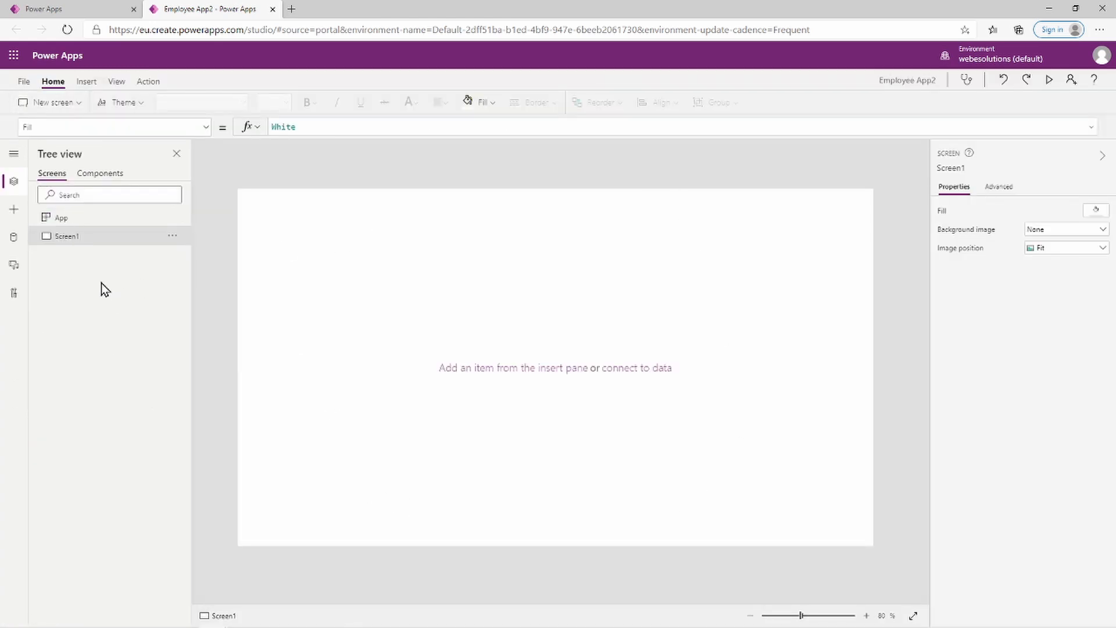
# Rename Screen1 as "Template"
pyautogui.click(58, 222)
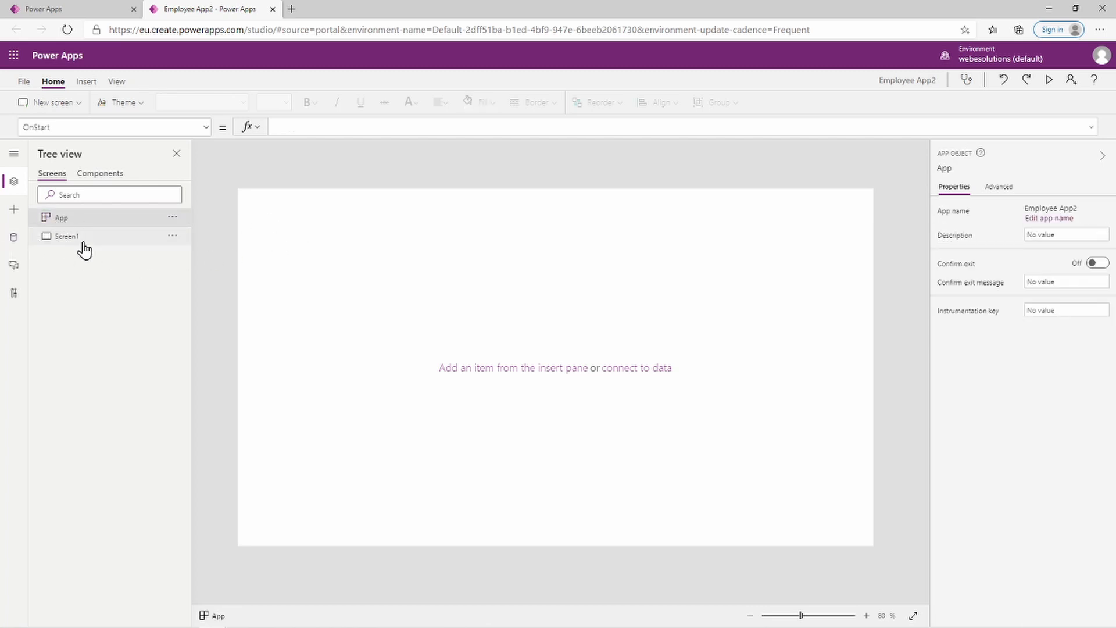
pyautogui.click(74, 241)
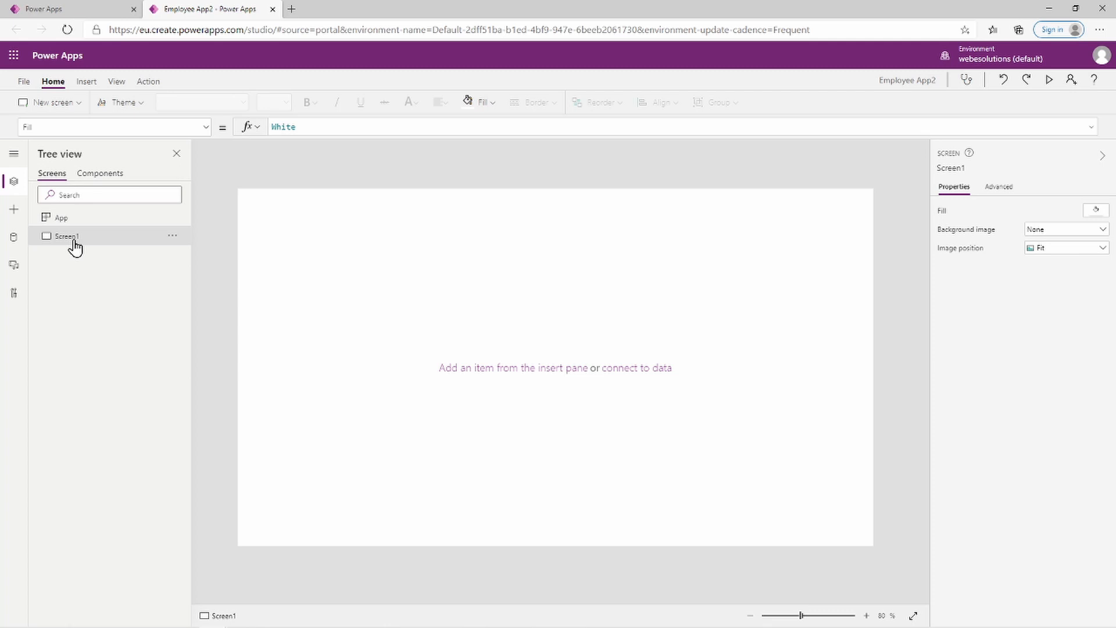
pyautogui.rightClick(74, 241)
pyautogui.click(107, 276)
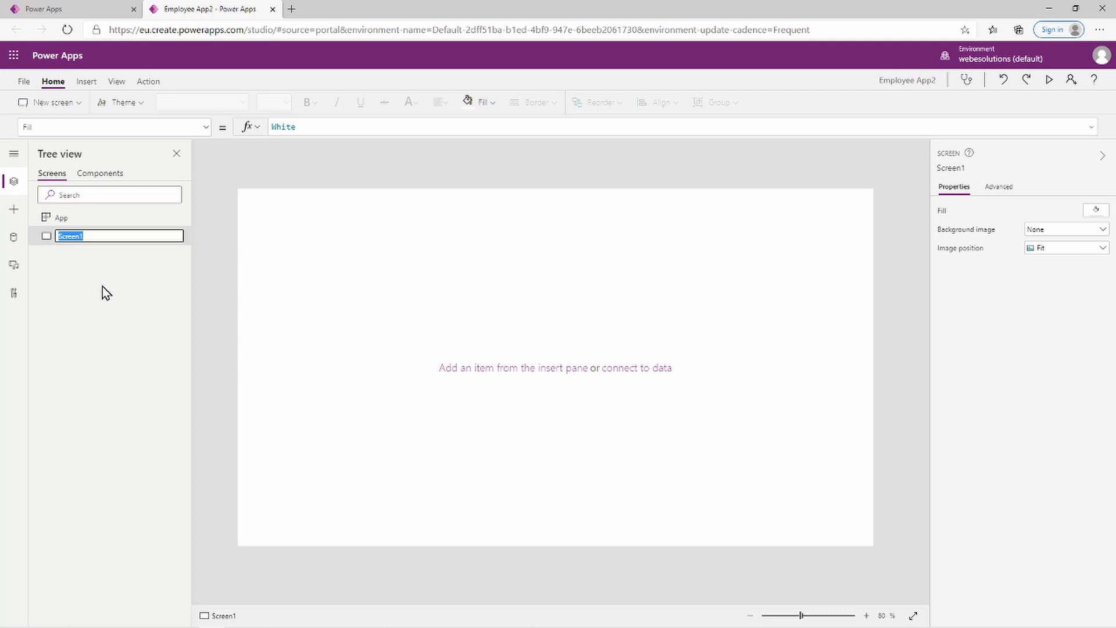
pyautogui.write('Template')
pyautogui.press('Return')
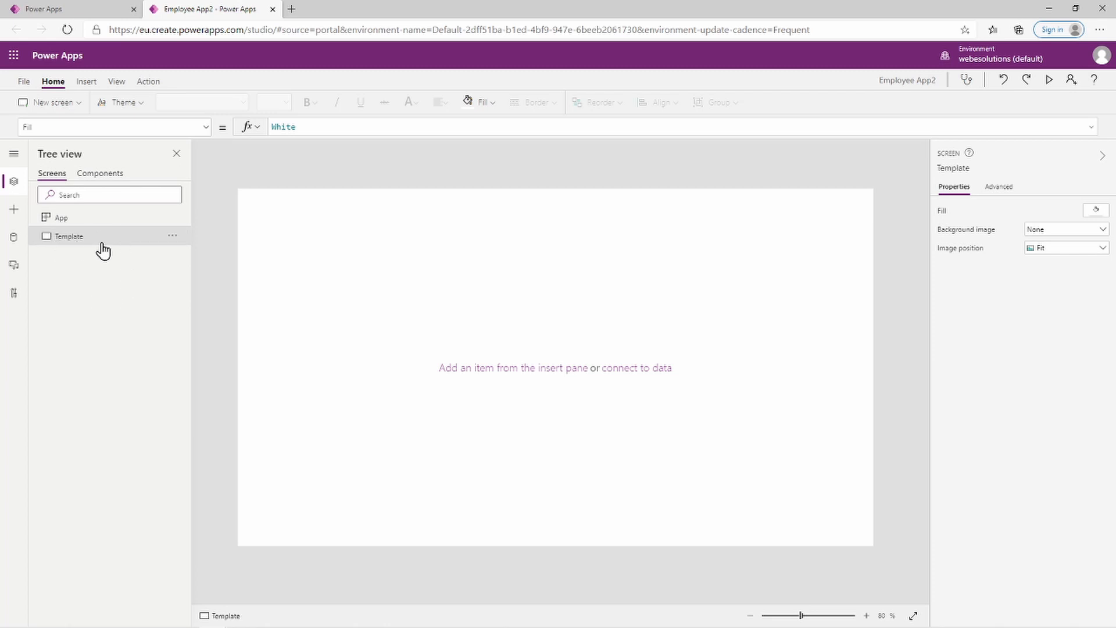
# Add a new blank screen and rename it "Master"
pyautogui.click(78, 104)
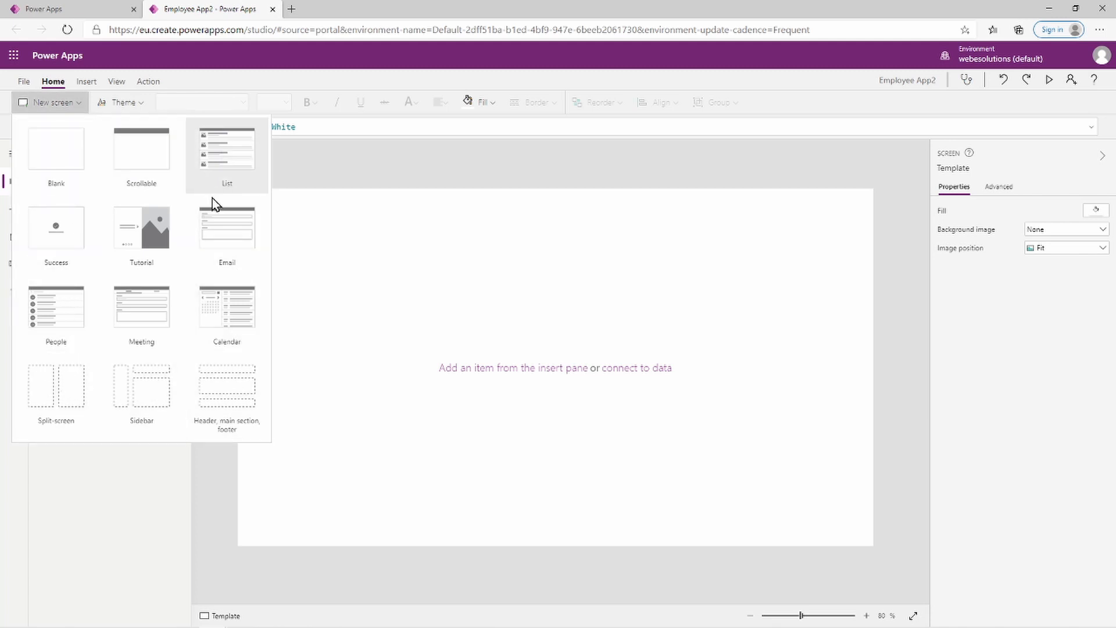
pyautogui.click(56, 165)
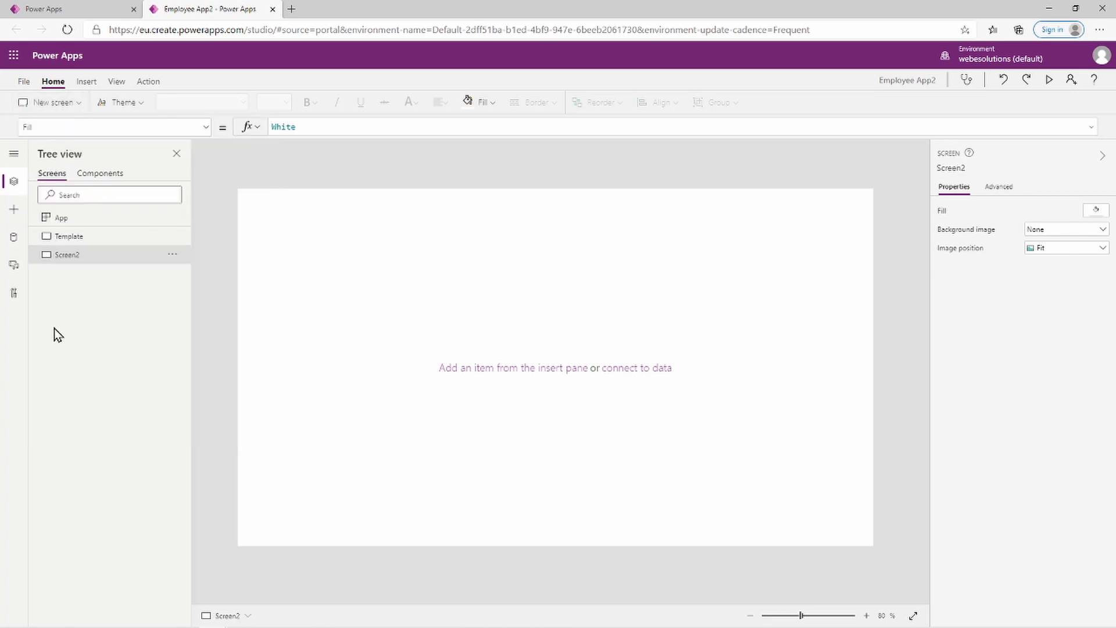
pyautogui.rightClick(73, 263)
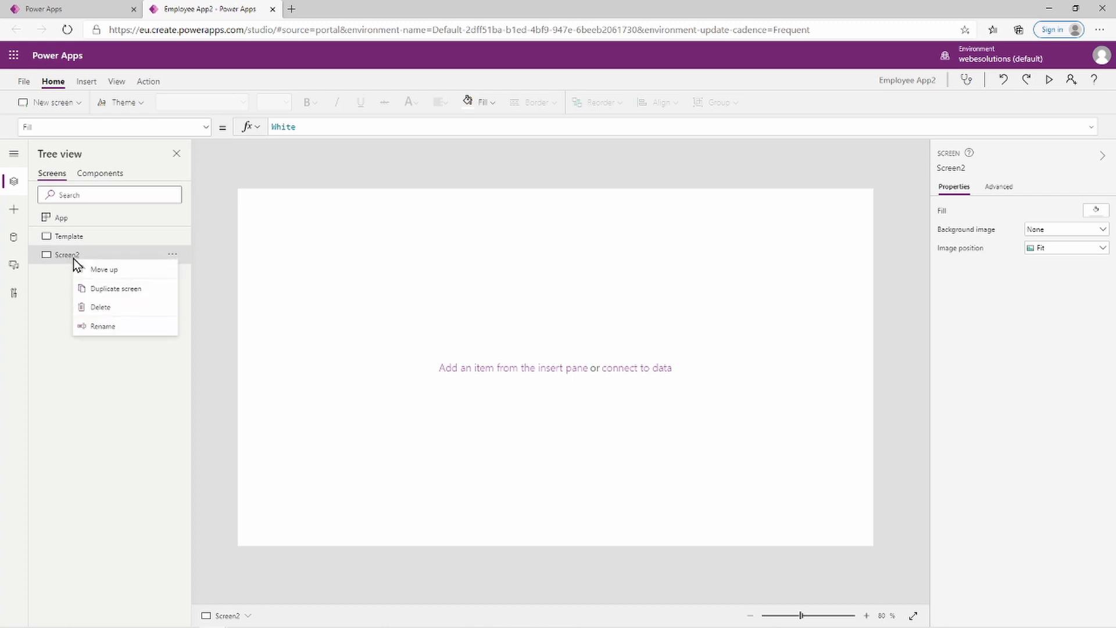
pyautogui.click(102, 326)
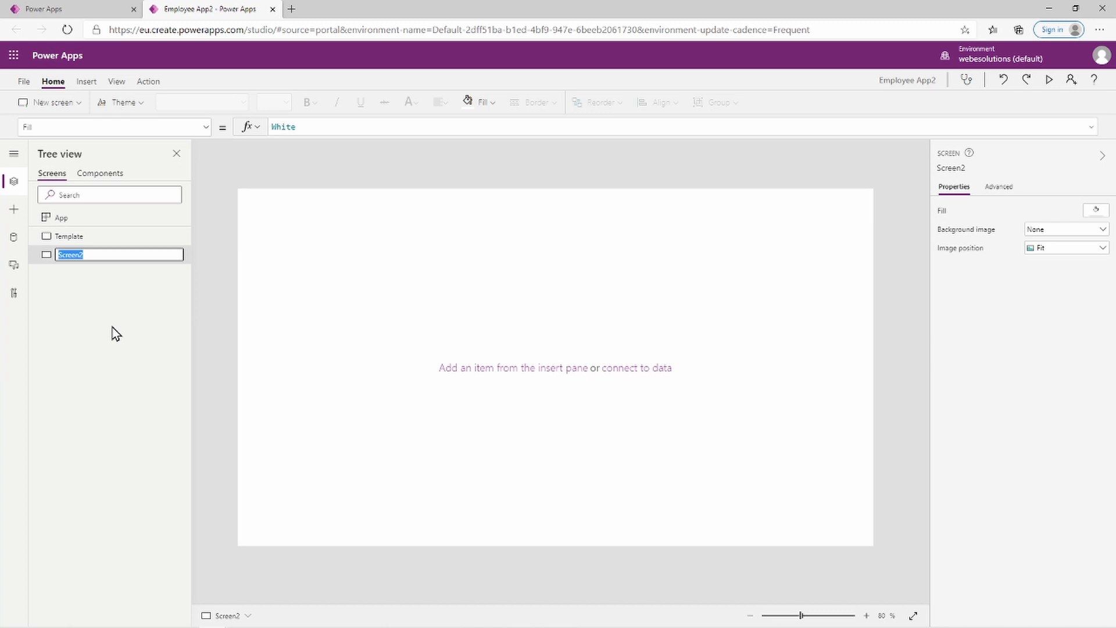
pyautogui.write('Master')
pyautogui.click(73, 325)
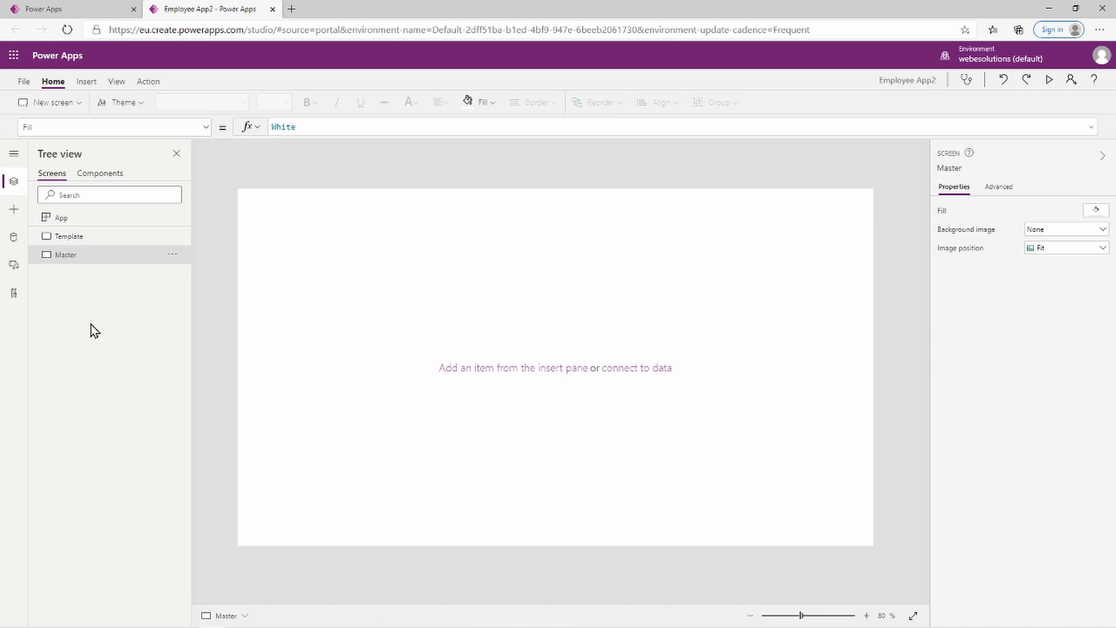
# Insert a rectangle on the Template screen and stretch it into a full-width header, 1366 by 100, at position 0, 0
pyautogui.click(81, 243)
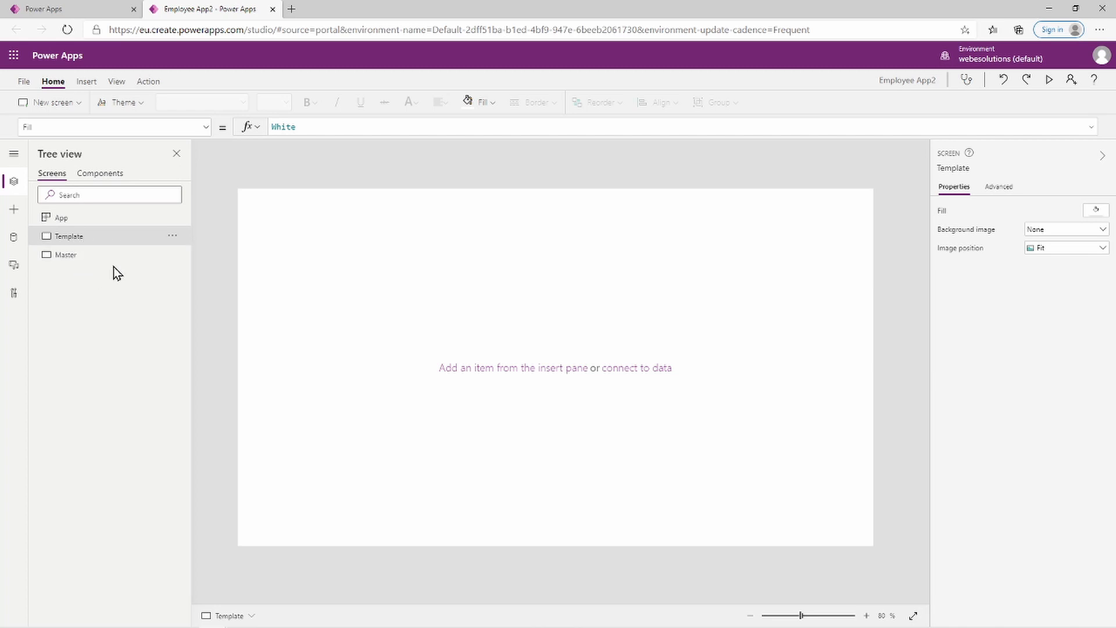
pyautogui.click(94, 86)
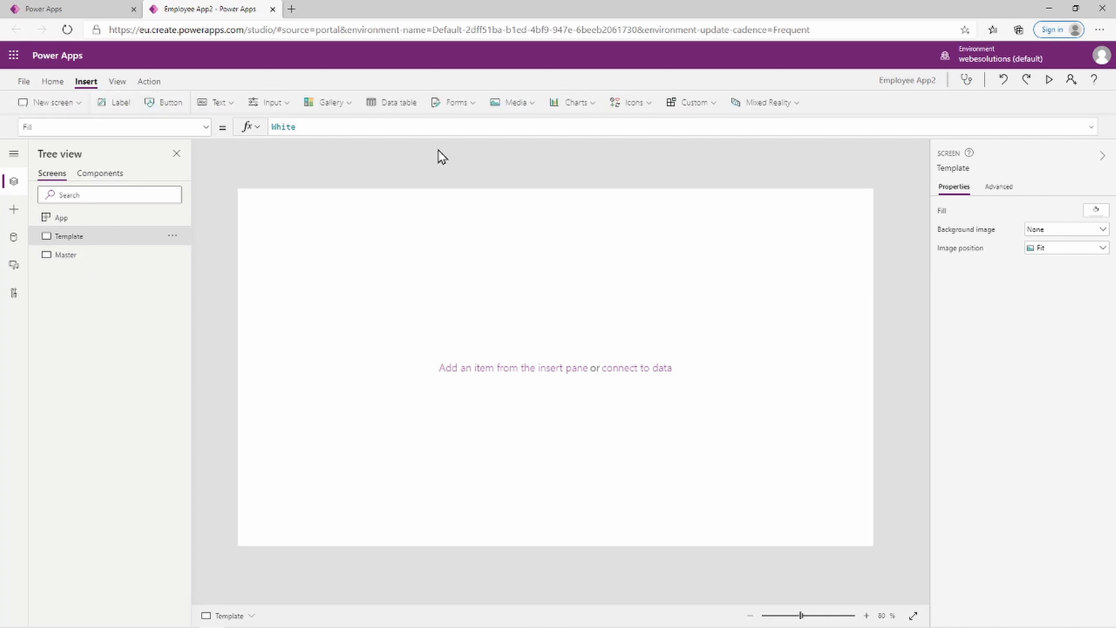
pyautogui.click(644, 103)
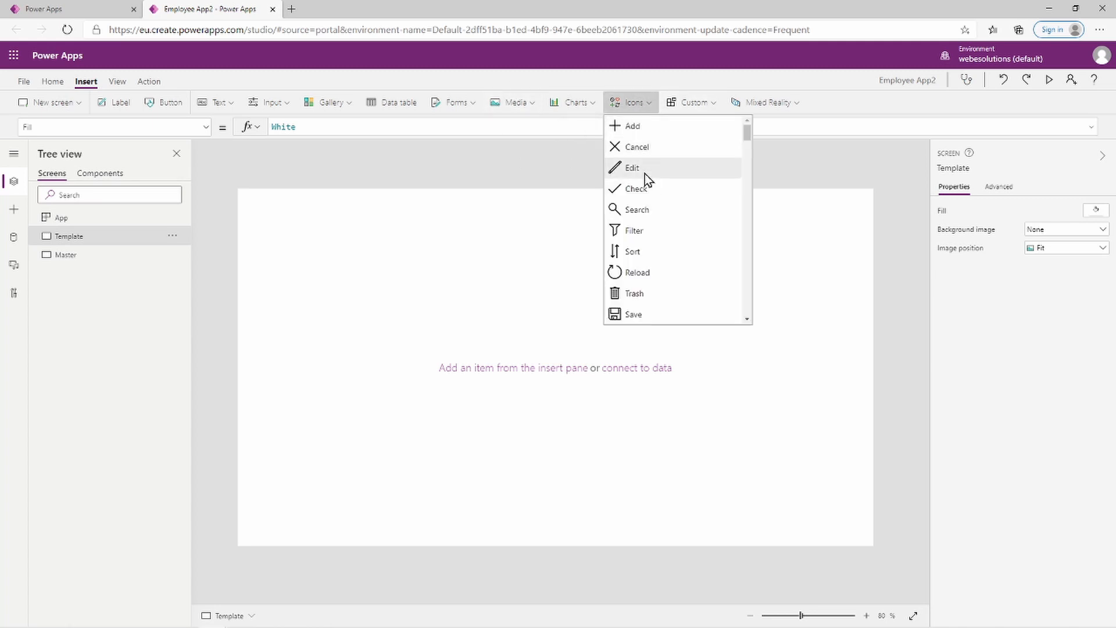
pyautogui.scroll(-10, 654, 239)
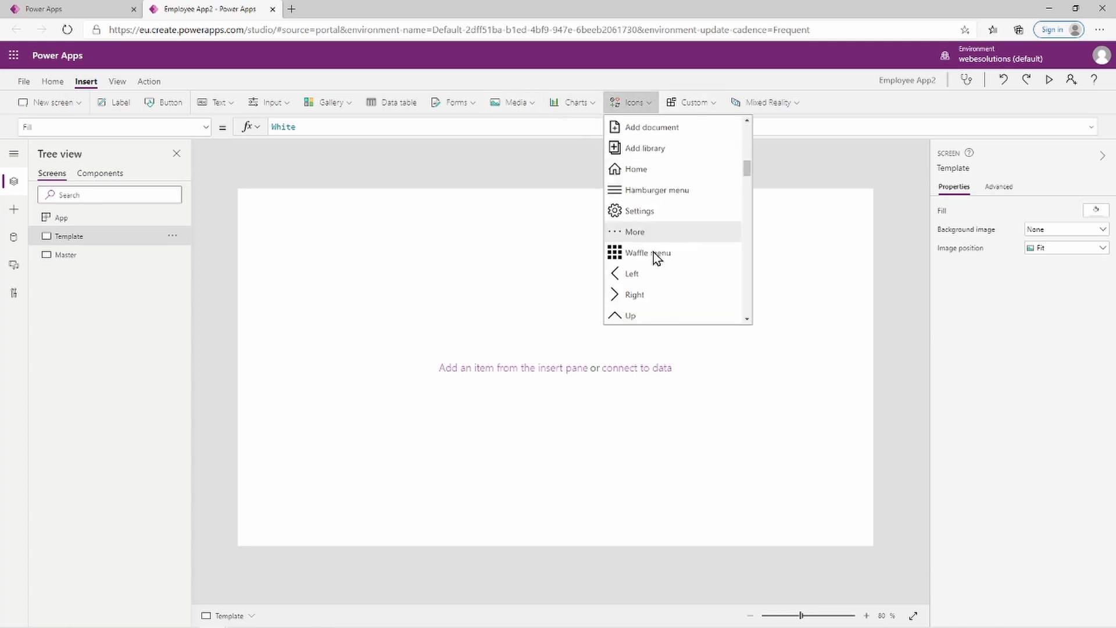
pyautogui.scroll(-15, 654, 256)
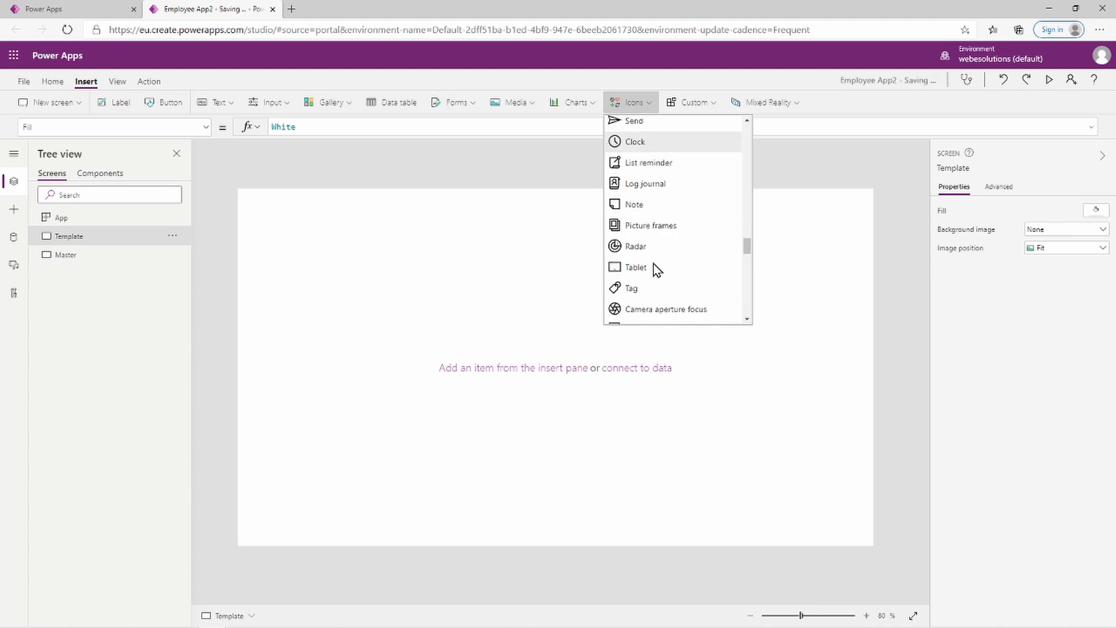
pyautogui.scroll(-15, 654, 264)
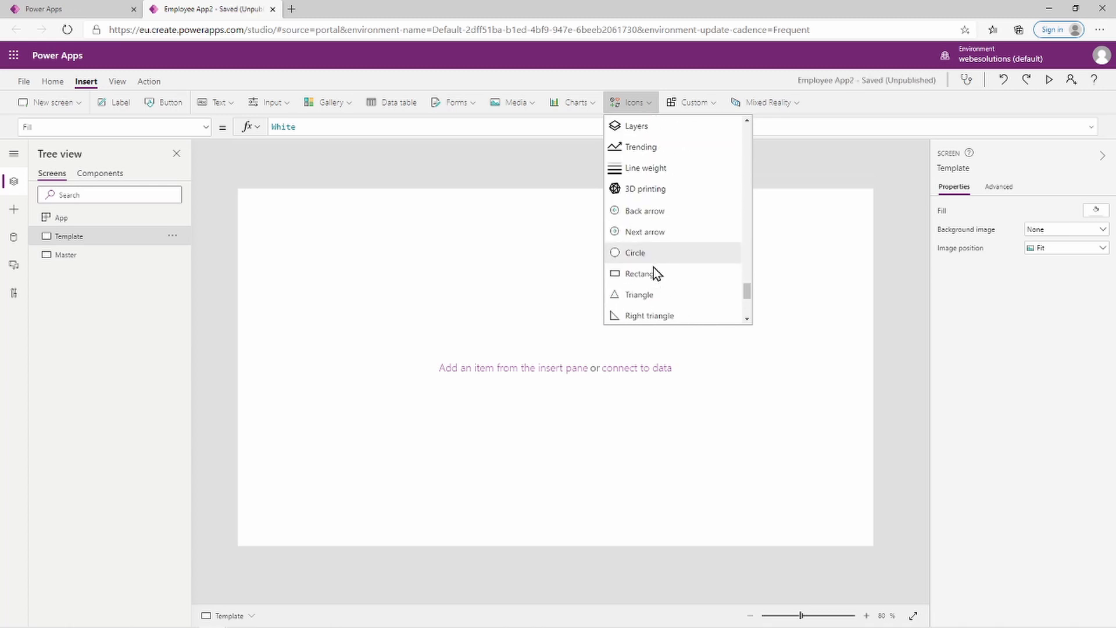
pyautogui.click(636, 275)
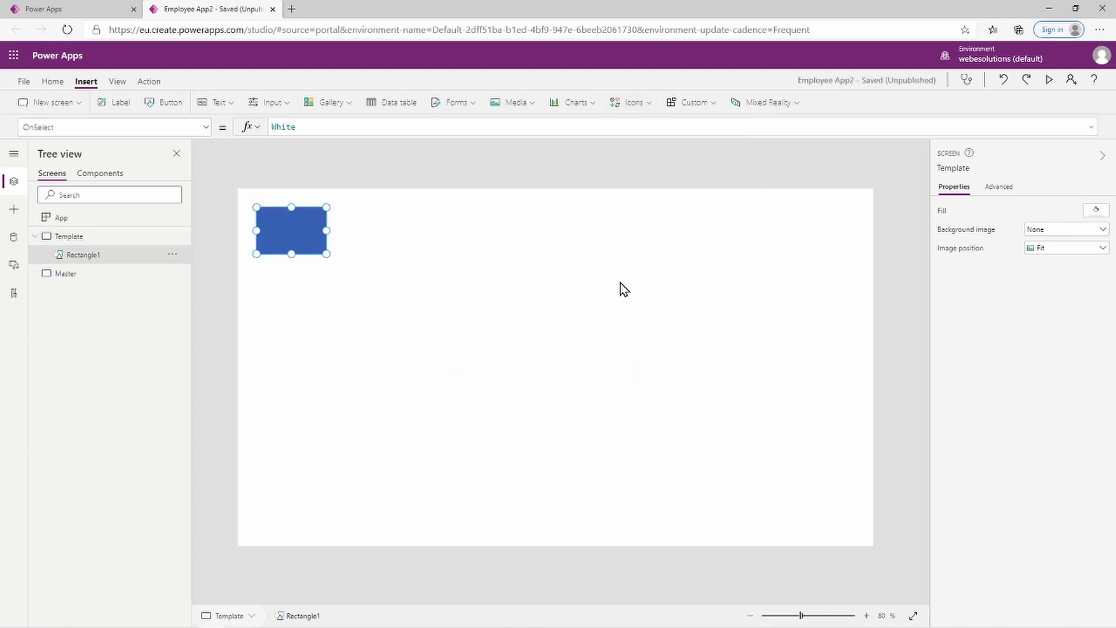
pyautogui.moveTo(286, 232); pyautogui.dragTo(908, 222)
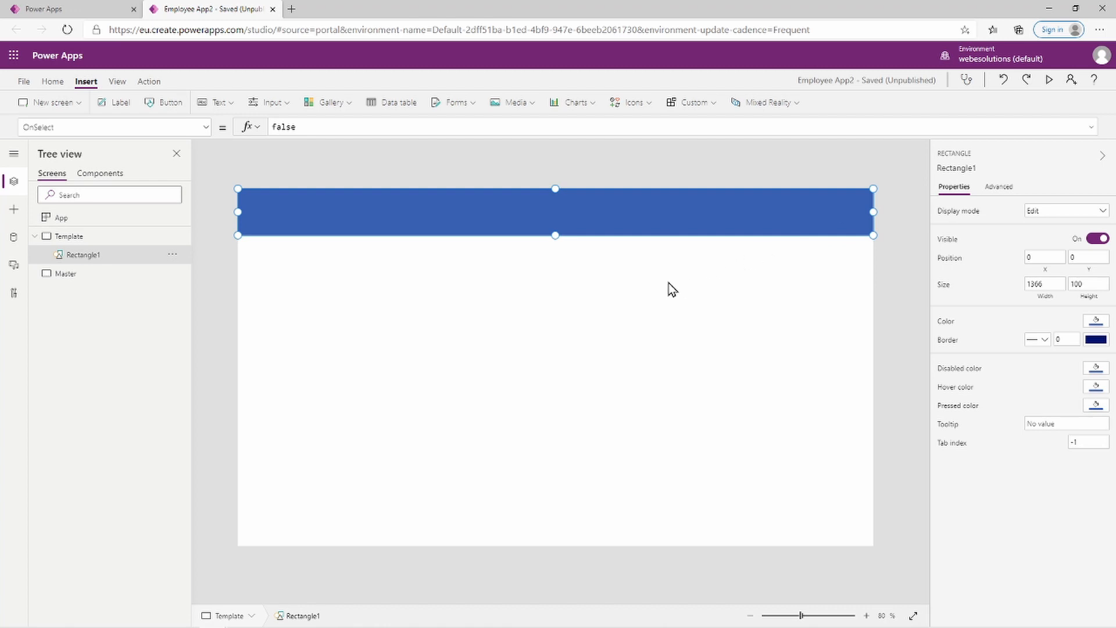
pyautogui.click(723, 289)
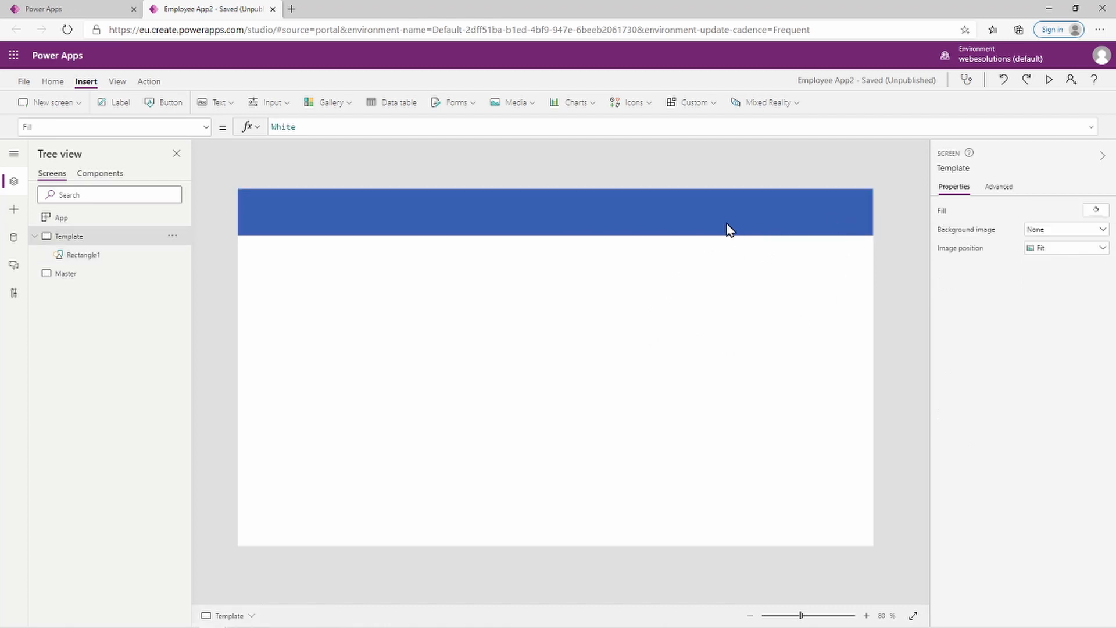
# Show the header rectangle's Fill property and try the dark red theme color RGBA(118, 0, 0, 1)
pyautogui.click(632, 212)
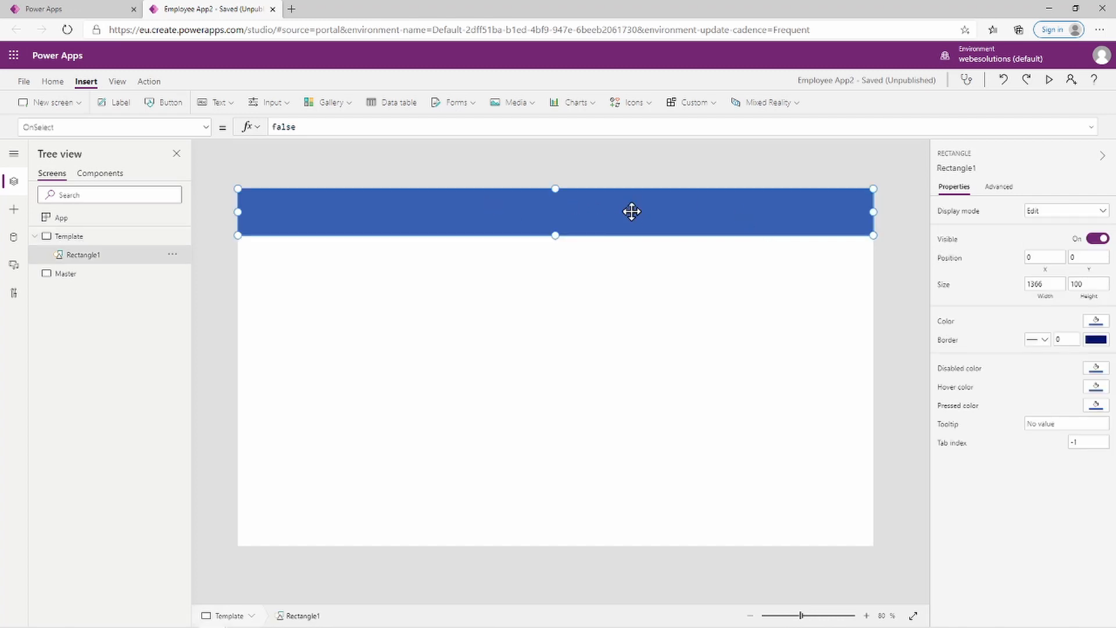
pyautogui.click(206, 127)
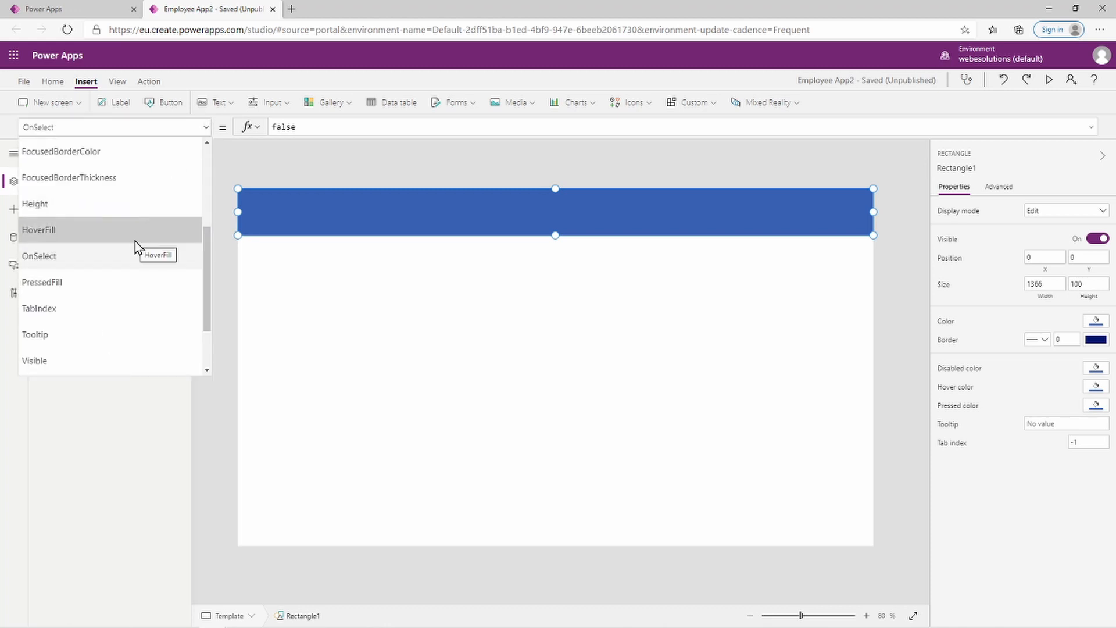
pyautogui.scroll(3, 134, 245)
pyautogui.click(63, 299)
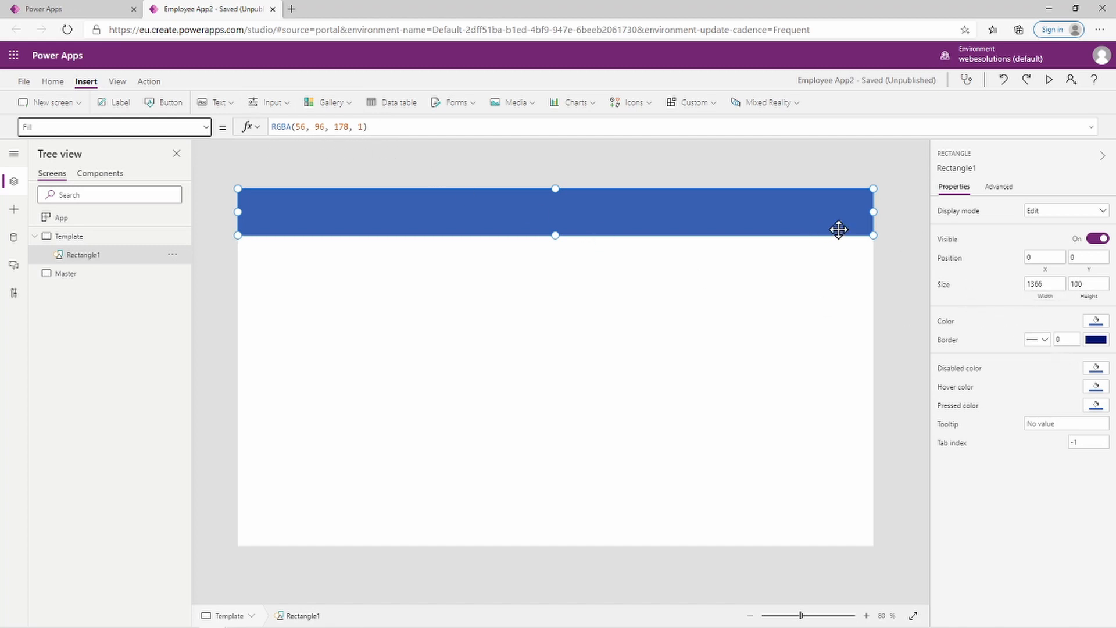
pyautogui.click(1093, 324)
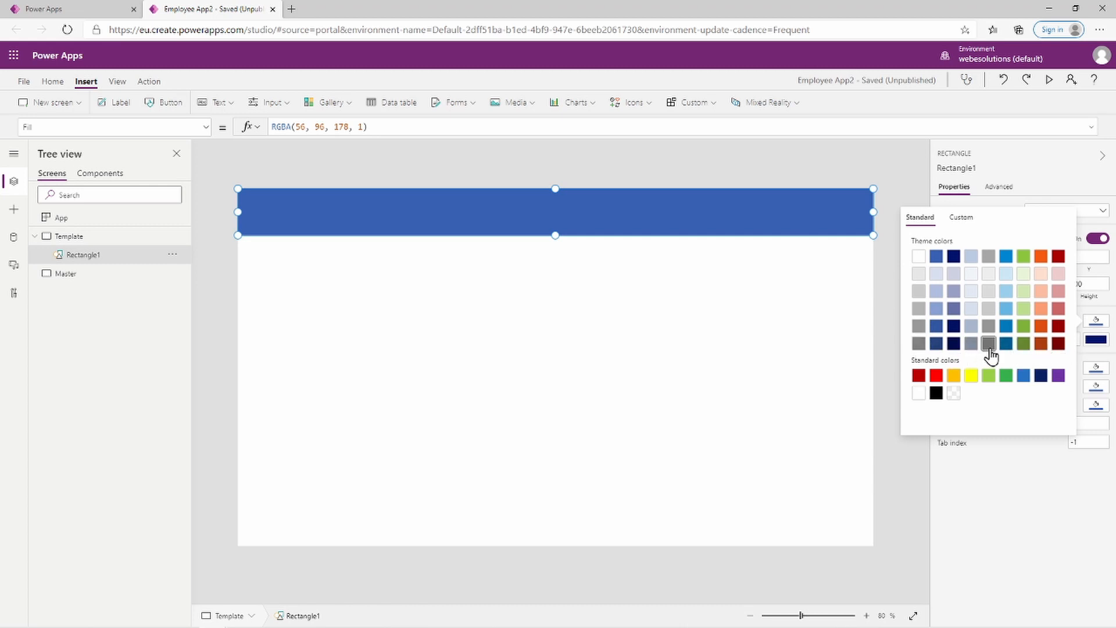
pyautogui.click(1058, 344)
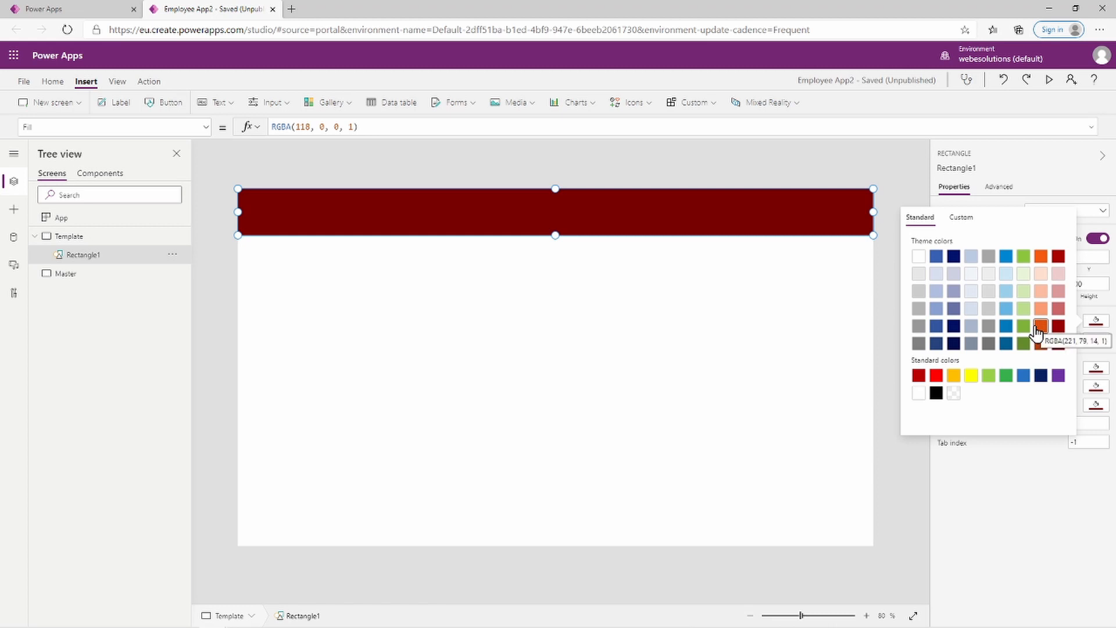
# Set the header rectangle's fill to the custom hex color BAE1F2
pyautogui.click(961, 218)
pyautogui.moveTo(943, 419); pyautogui.dragTo(880, 424)
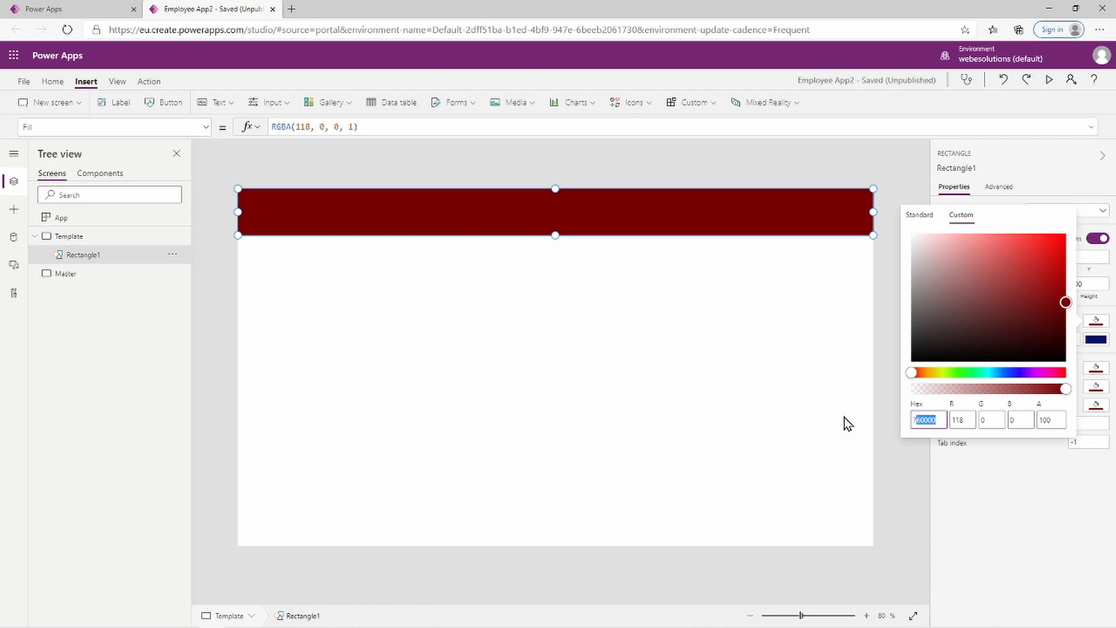
pyautogui.moveTo(845, 417); pyautogui.dragTo(798, 415)
pyautogui.write('BAE1F2')
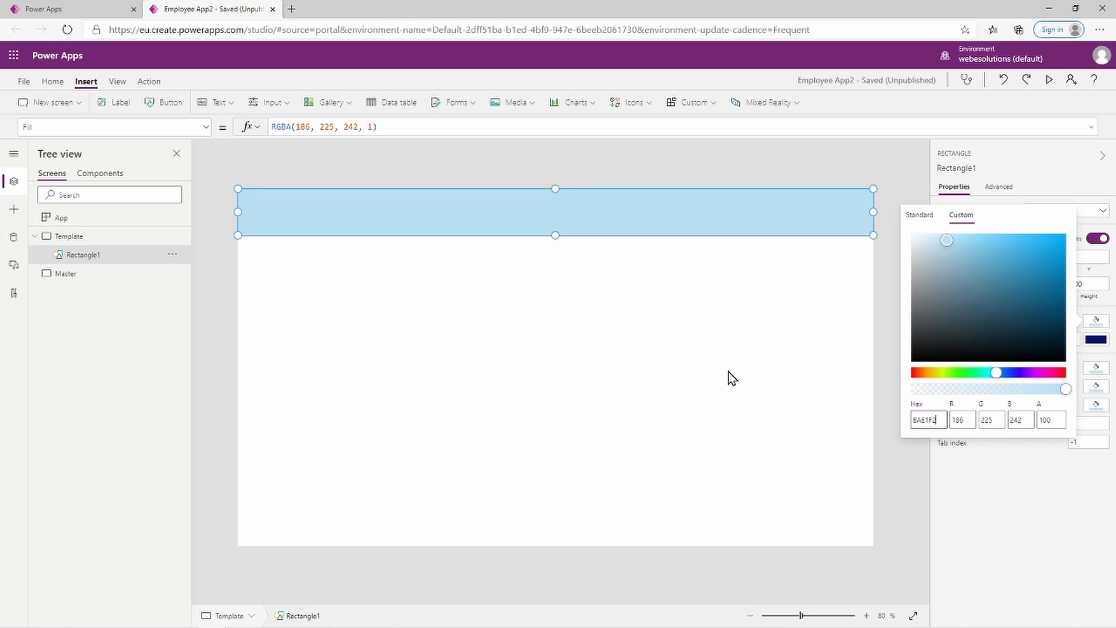
pyautogui.click(641, 383)
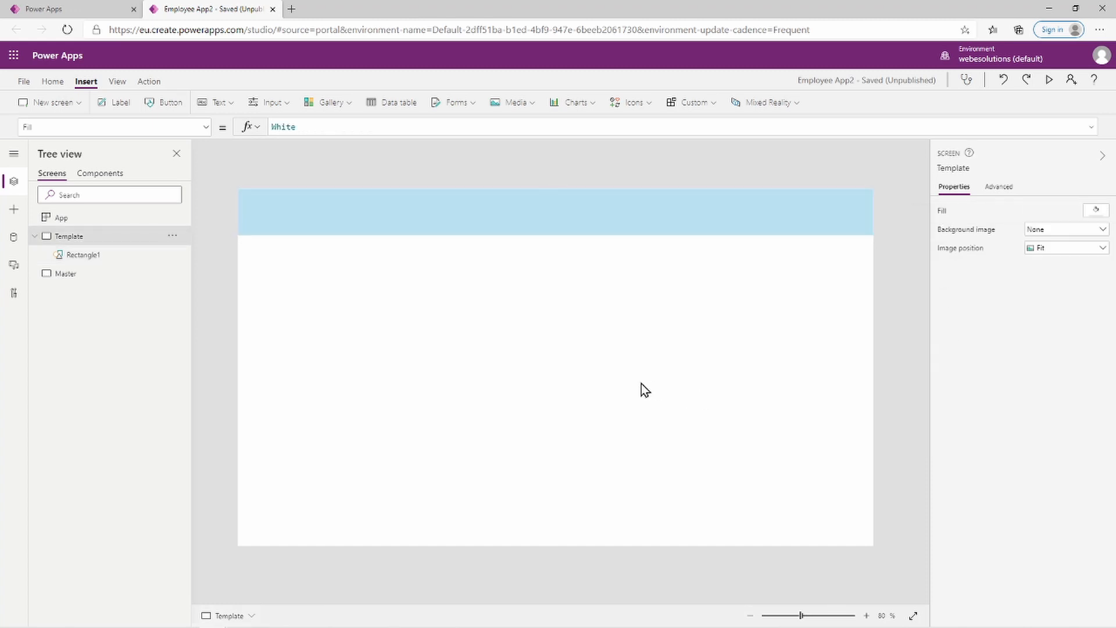
pyautogui.click(607, 226)
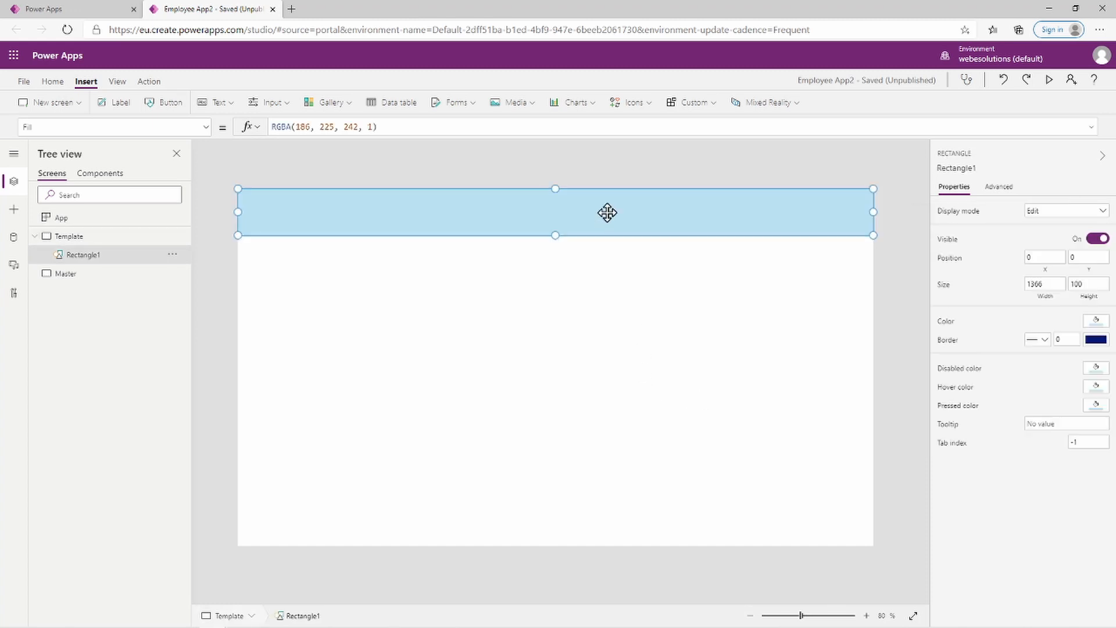
pyautogui.click(619, 311)
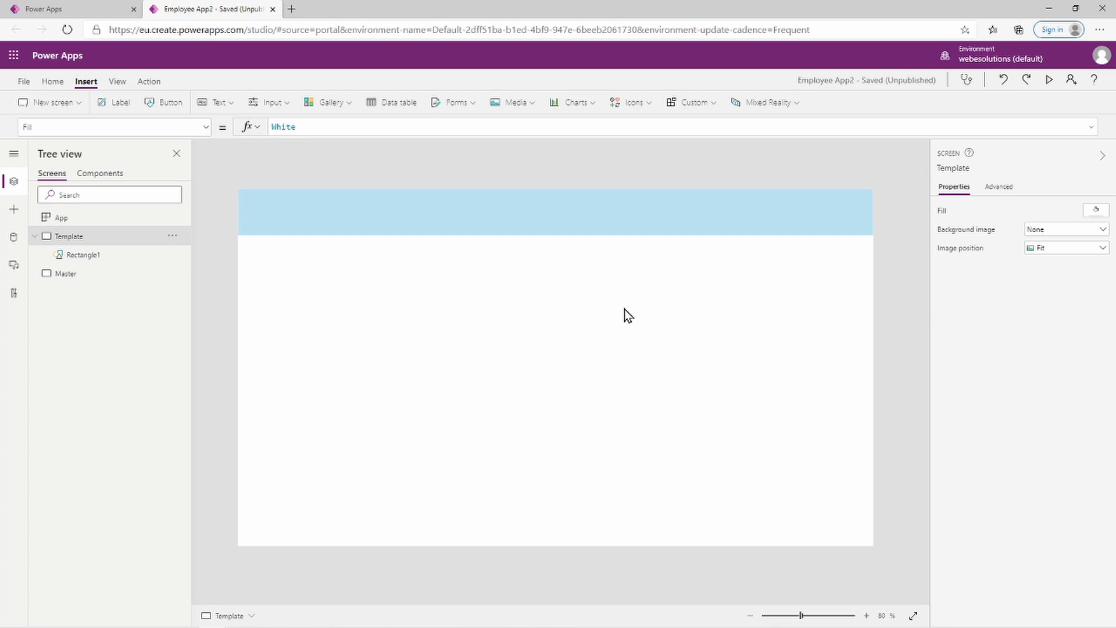
# Insert a People icon on the Template screen and place it inside the header bar at about 40, 18
pyautogui.click(647, 109)
pyautogui.scroll(-7, 685, 243)
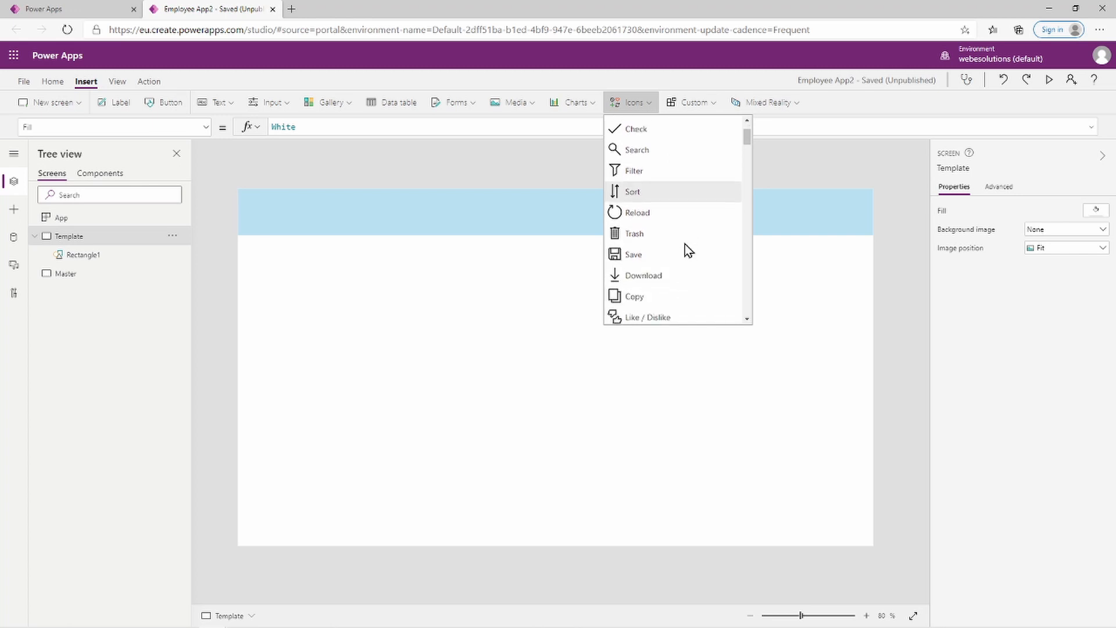
pyautogui.scroll(-15, 685, 245)
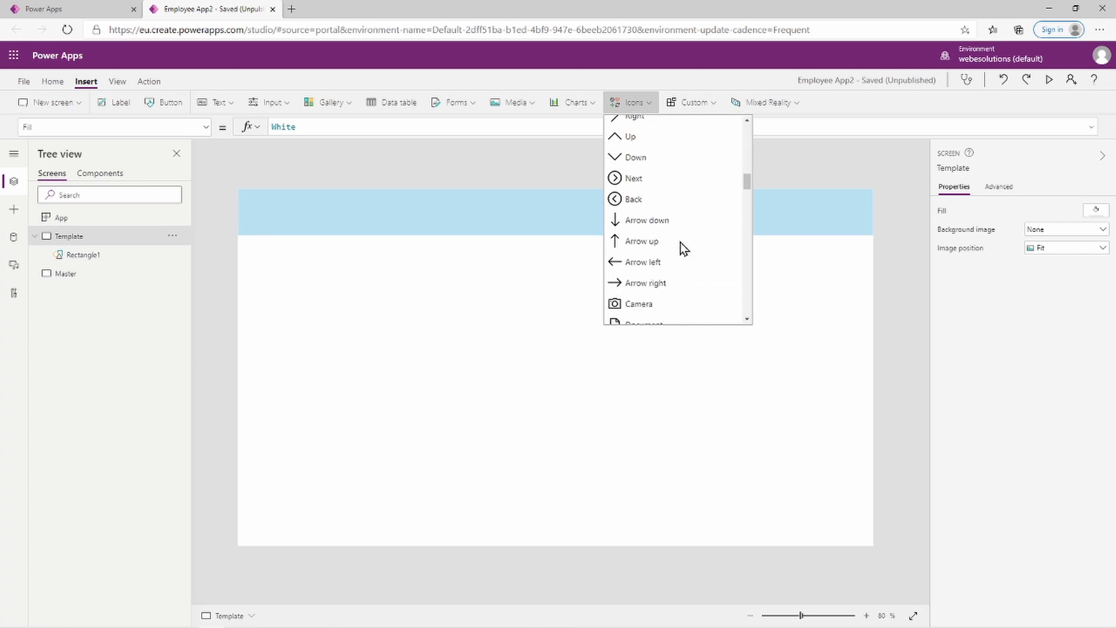
pyautogui.scroll(-5, 680, 254)
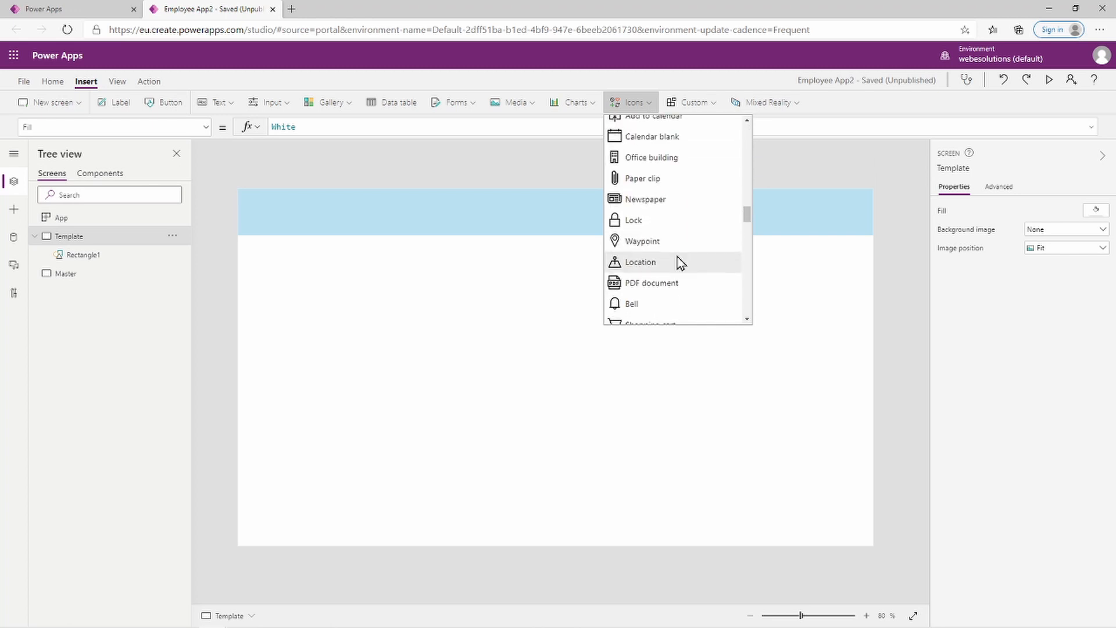
pyautogui.scroll(-7, 681, 263)
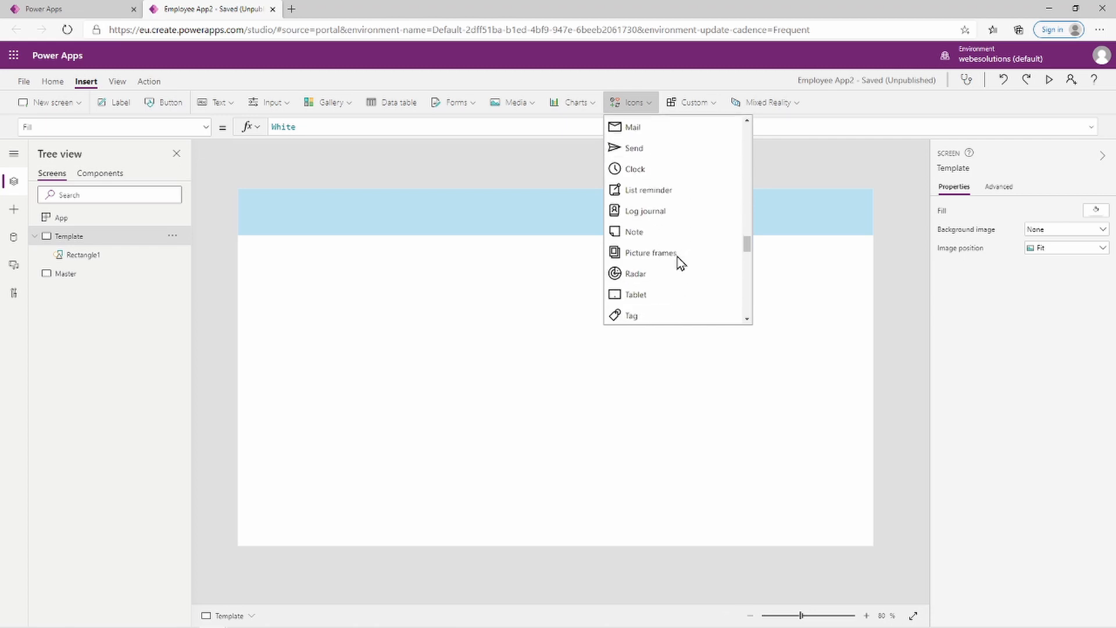
pyautogui.scroll(-5, 681, 263)
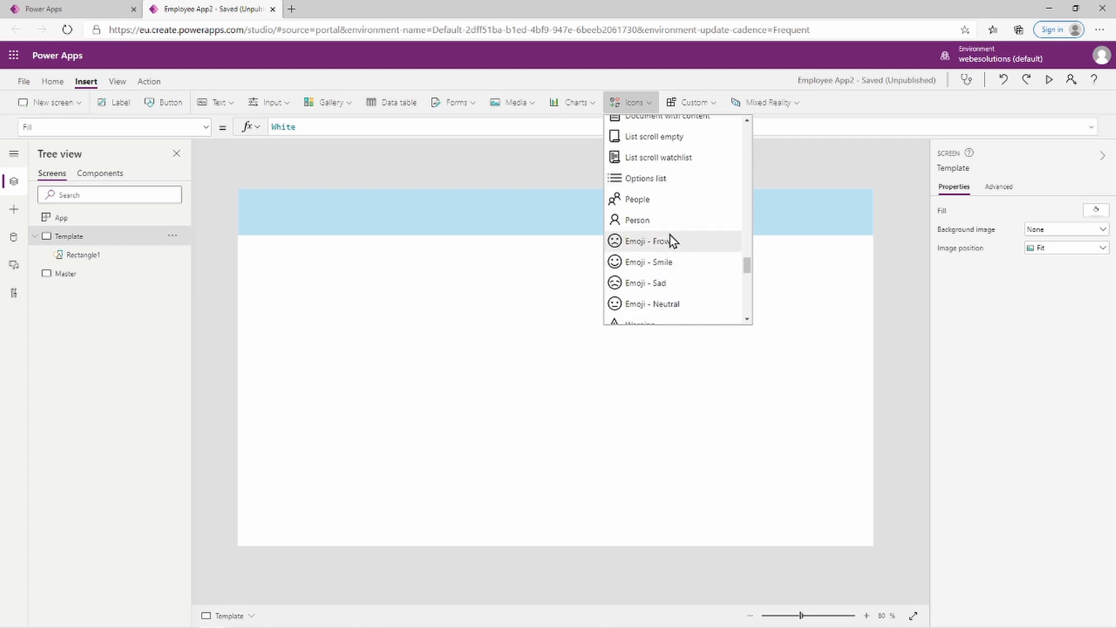
pyautogui.click(654, 206)
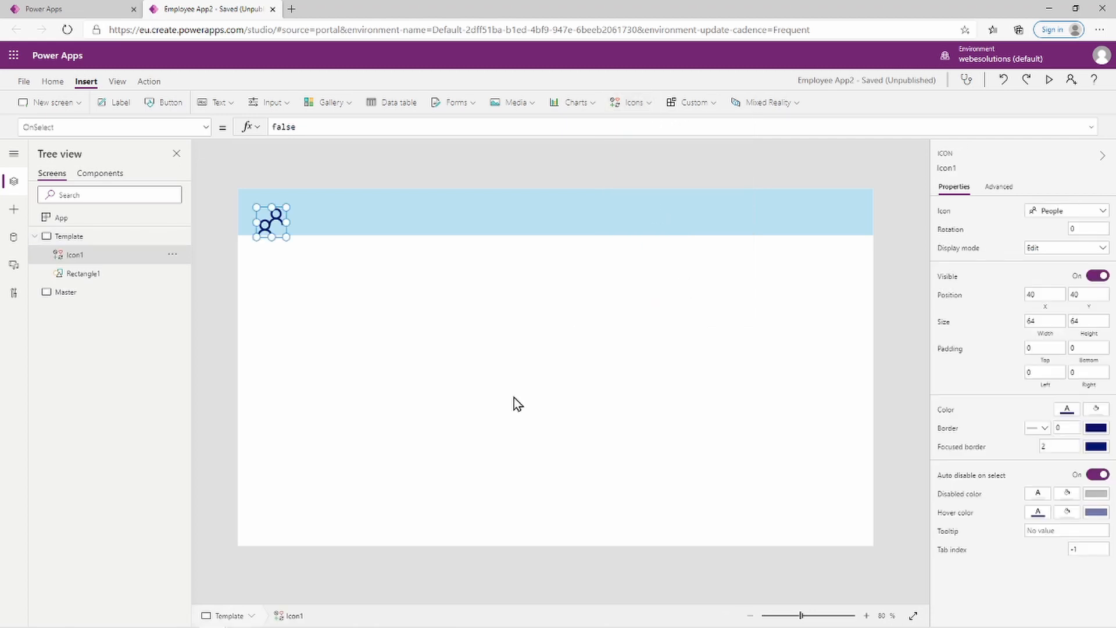
pyautogui.moveTo(271, 214); pyautogui.dragTo(266, 211)
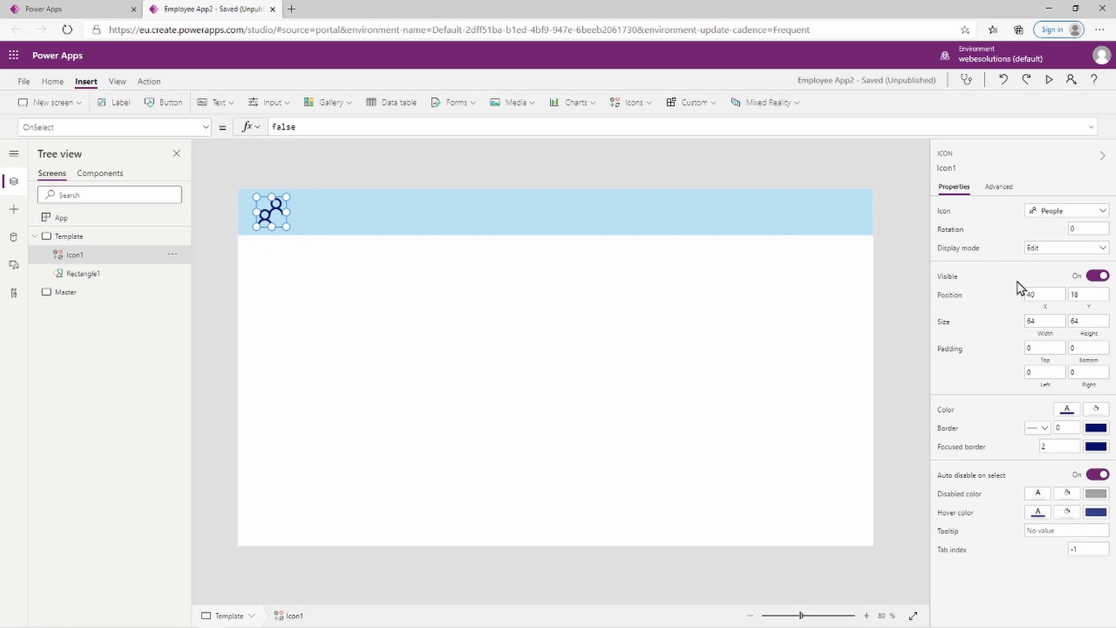
# Set the People icon's color to white
pyautogui.click(1068, 414)
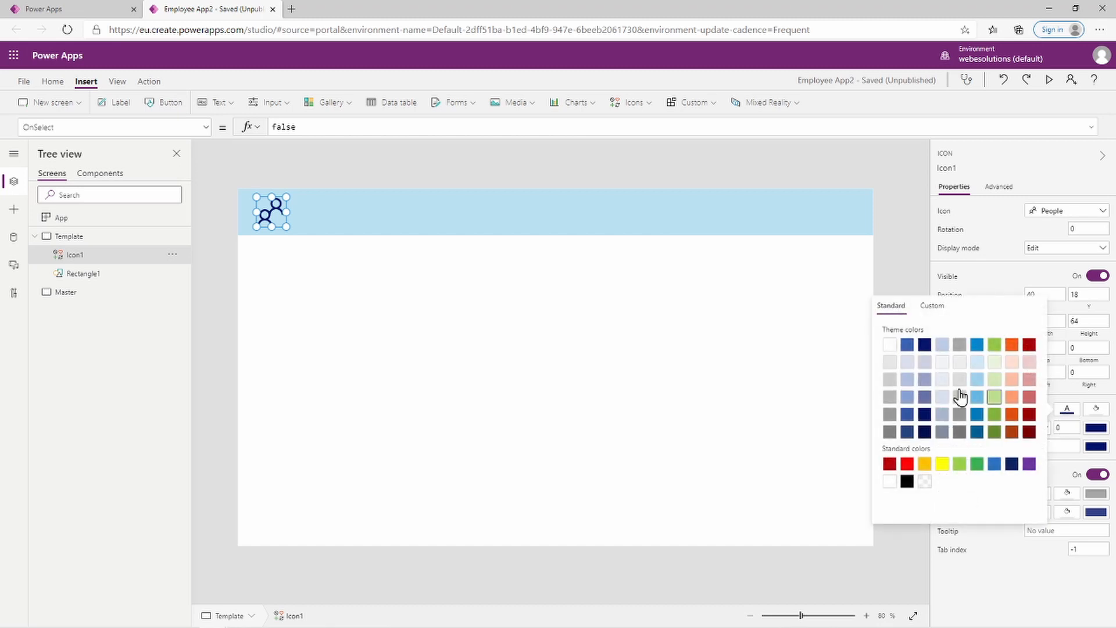
pyautogui.click(889, 345)
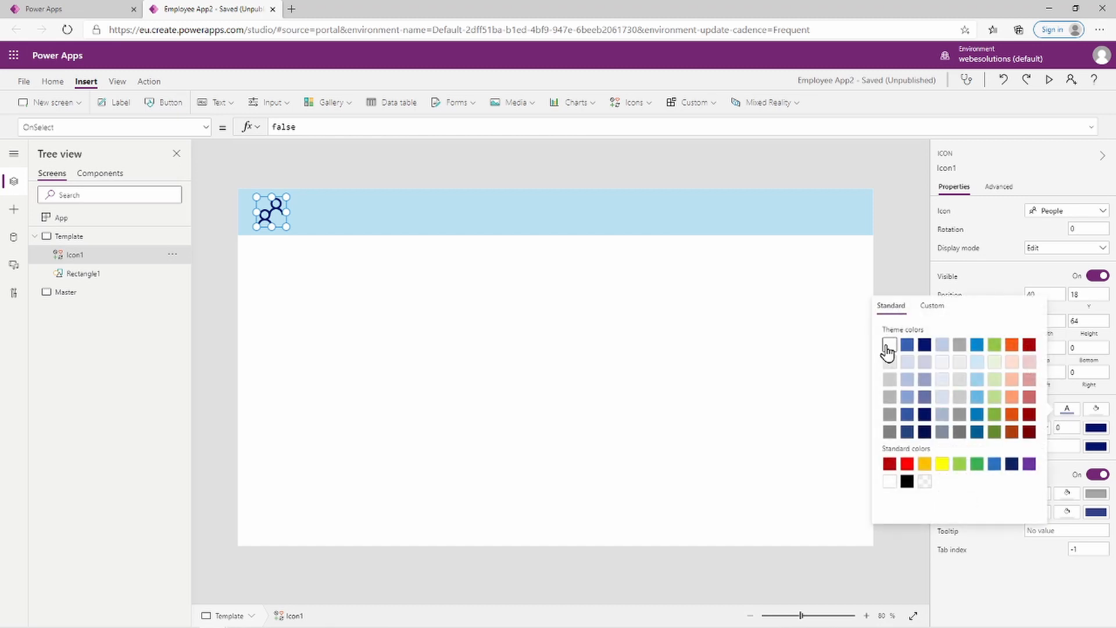
pyautogui.click(586, 386)
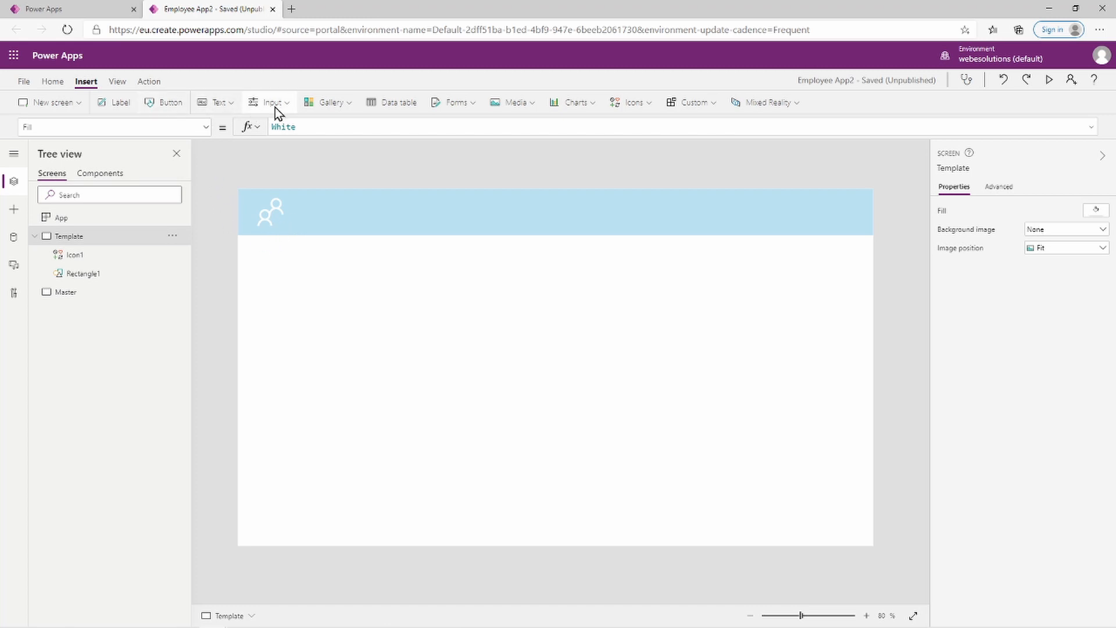
# Add a label beside the People icon at about 141, 30 and set its text to "Employee Application"
pyautogui.click(120, 104)
pyautogui.moveTo(291, 227); pyautogui.dragTo(330, 212)
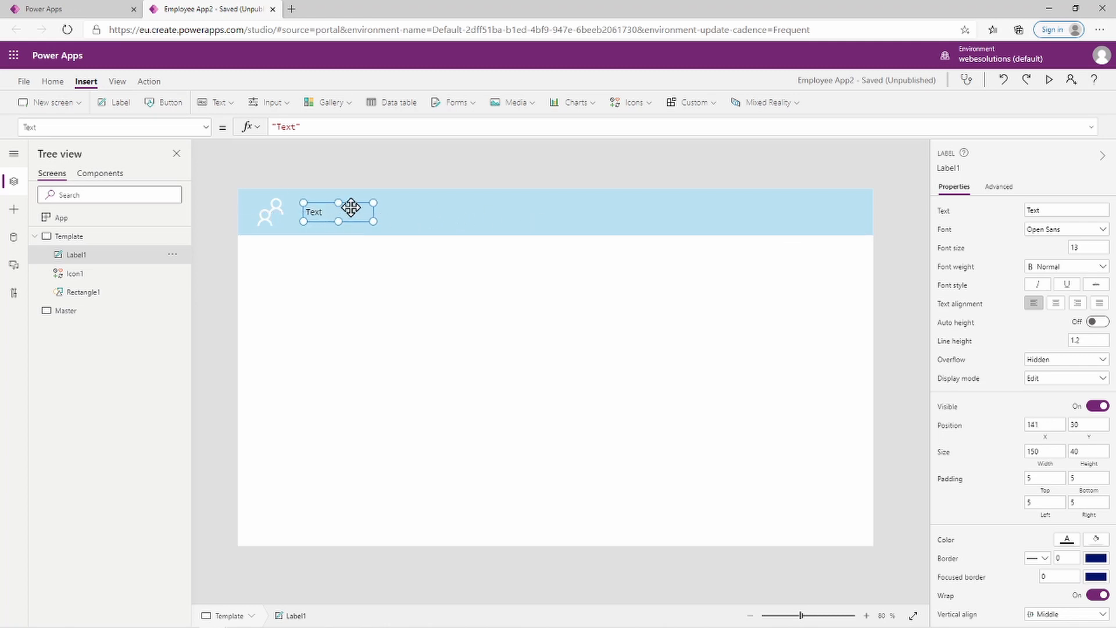
pyautogui.doubleClick(286, 127)
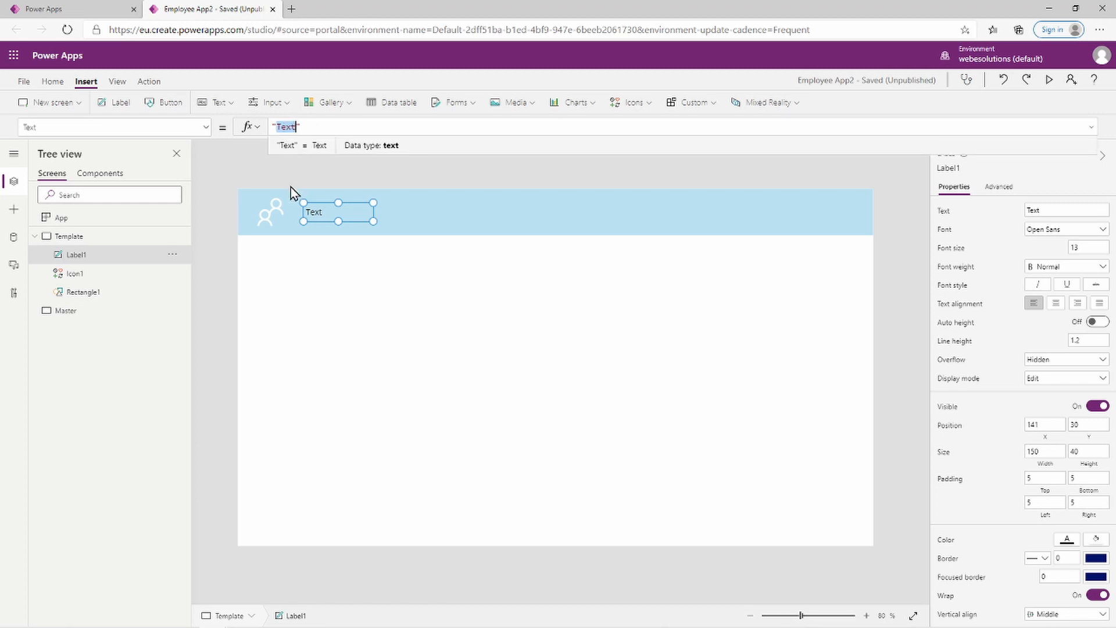
pyautogui.write('Emp')
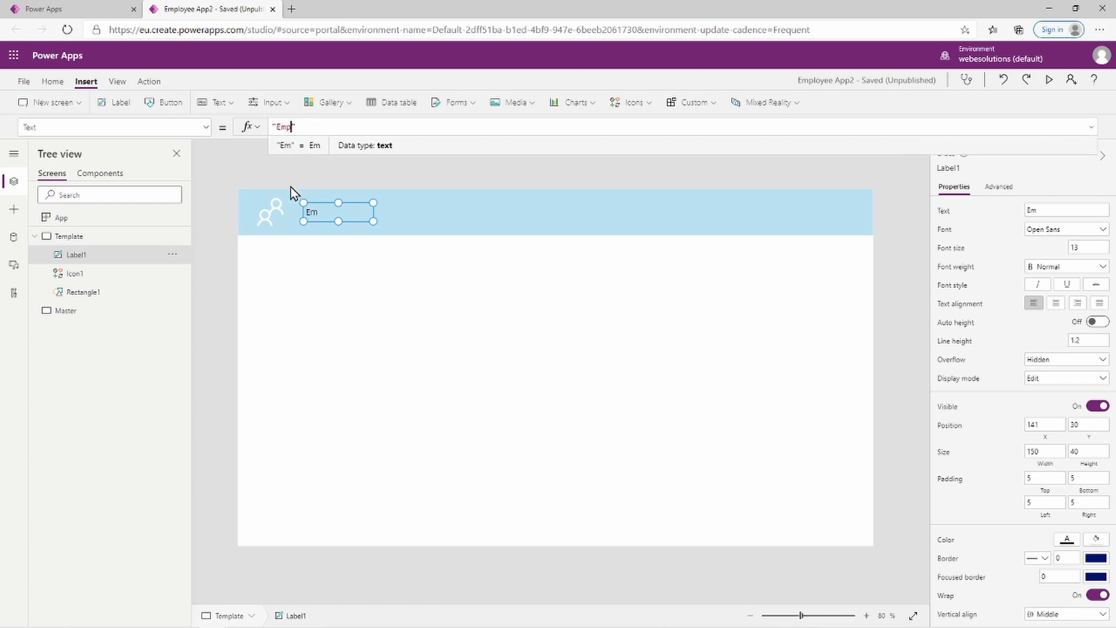
pyautogui.write('loyee A')
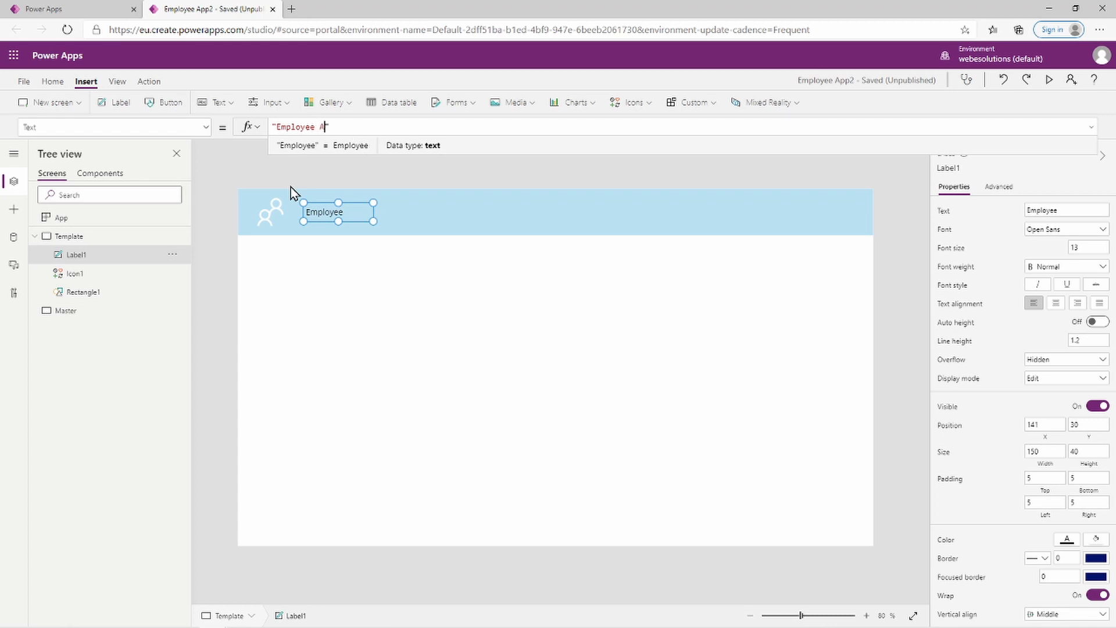
pyautogui.write('pplicat')
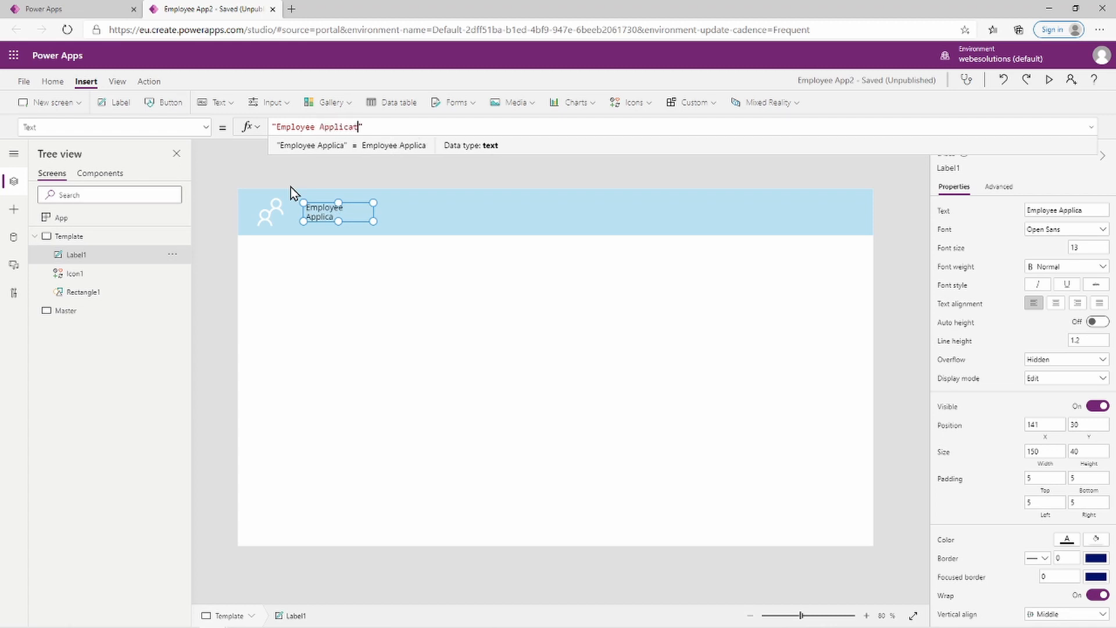
pyautogui.write('ion')
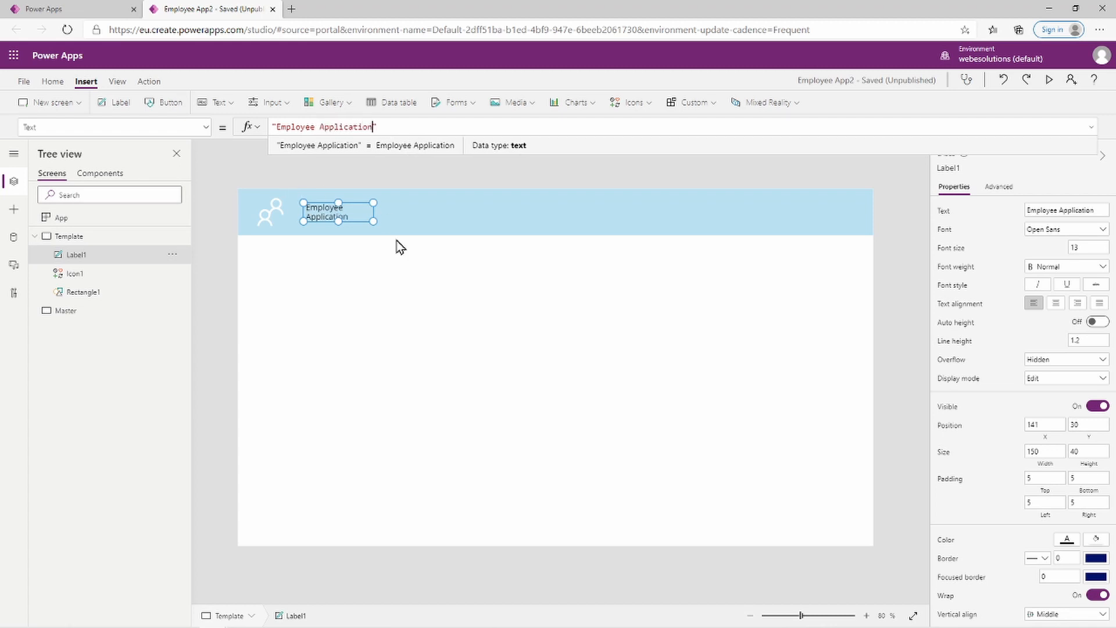
pyautogui.click(431, 289)
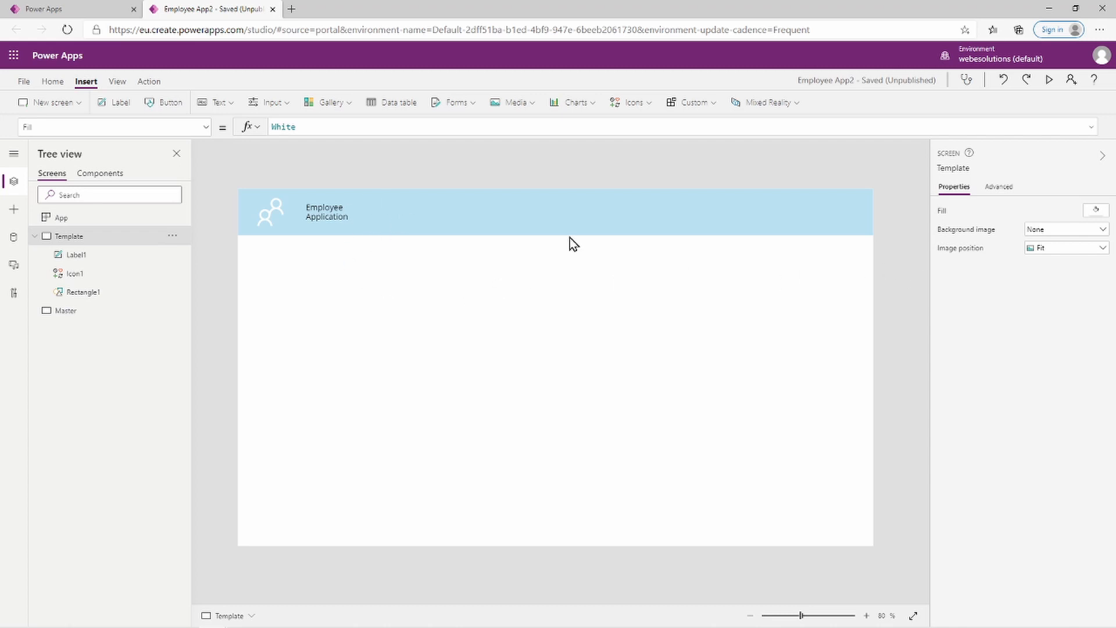
# Set the header label's font to Lato Black and its font size to 30
pyautogui.click(331, 217)
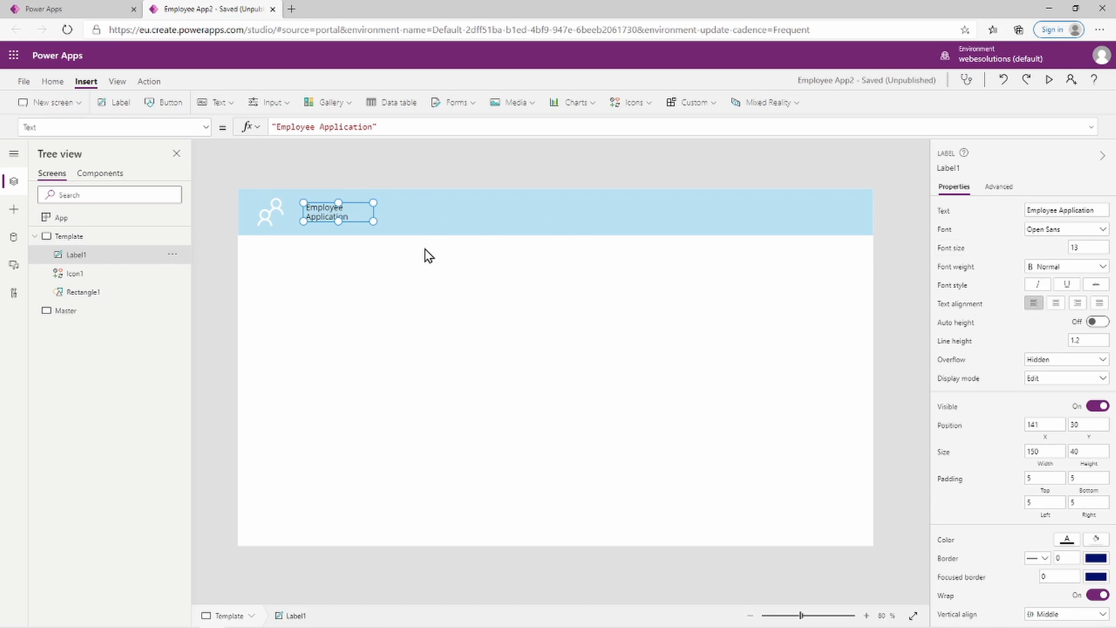
pyautogui.click(1076, 233)
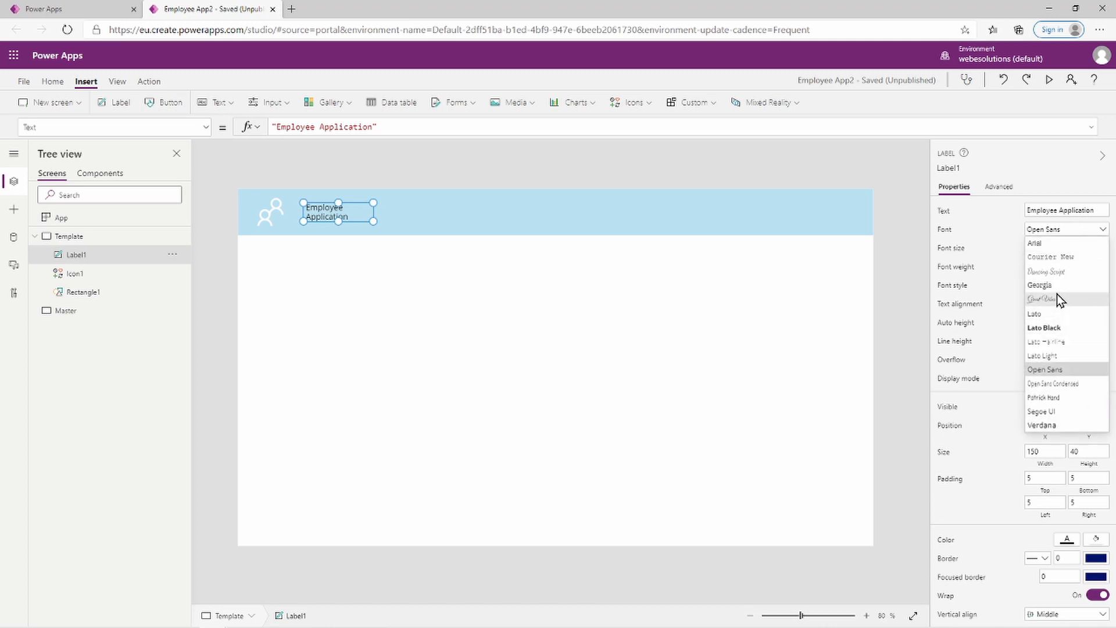
pyautogui.click(1062, 329)
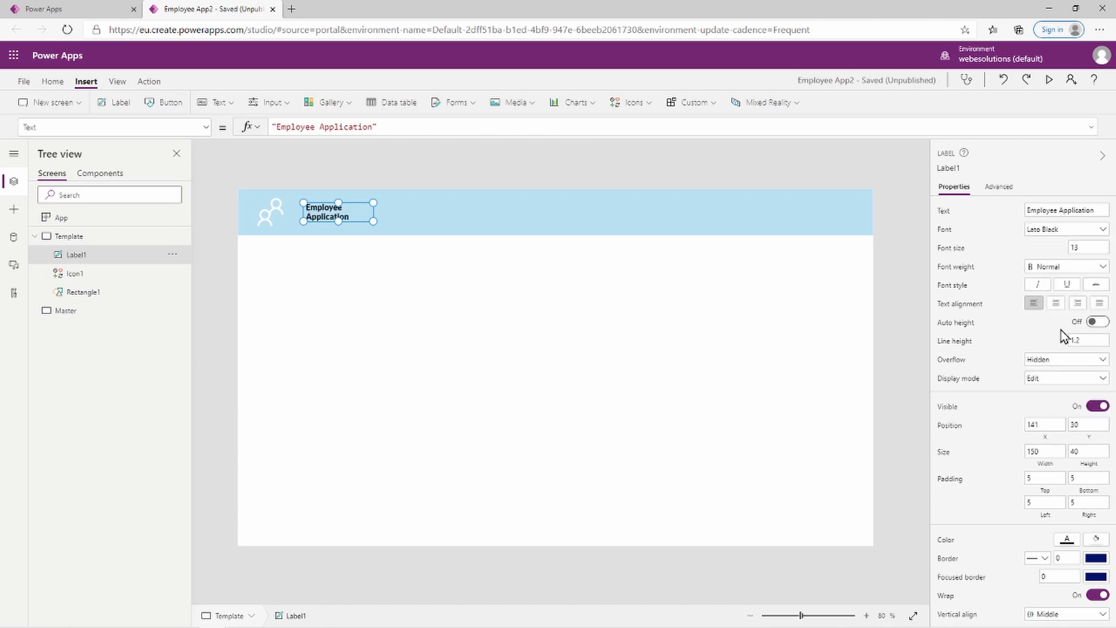
pyautogui.doubleClick(1079, 249)
pyautogui.write('30')
pyautogui.click(1007, 253)
# Set the header label's text color to white
pyautogui.click(1065, 547)
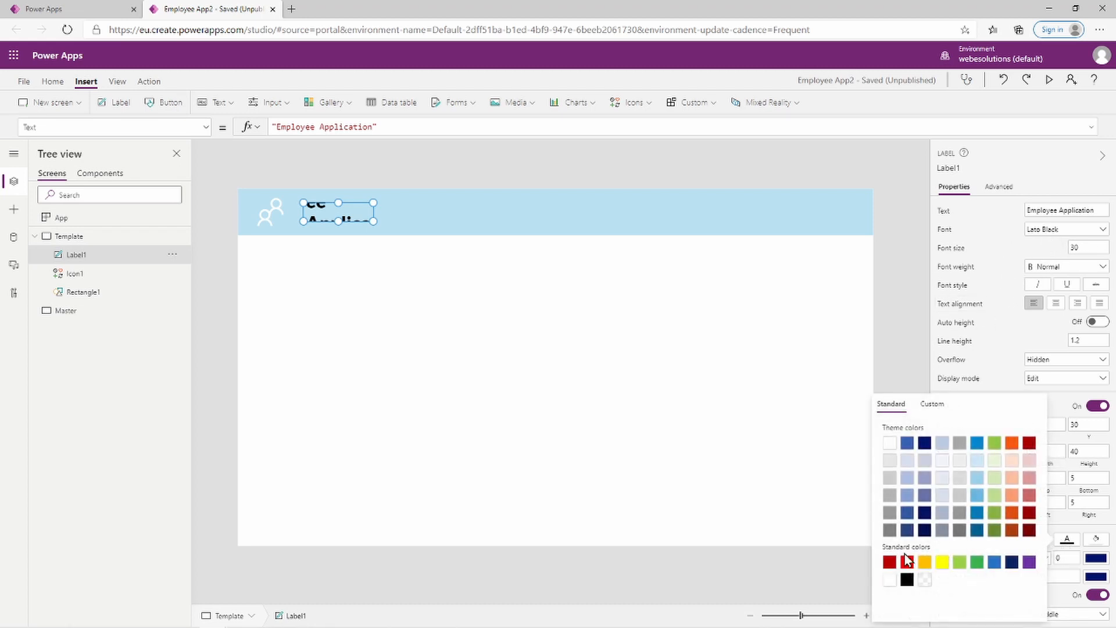
pyautogui.click(1005, 340)
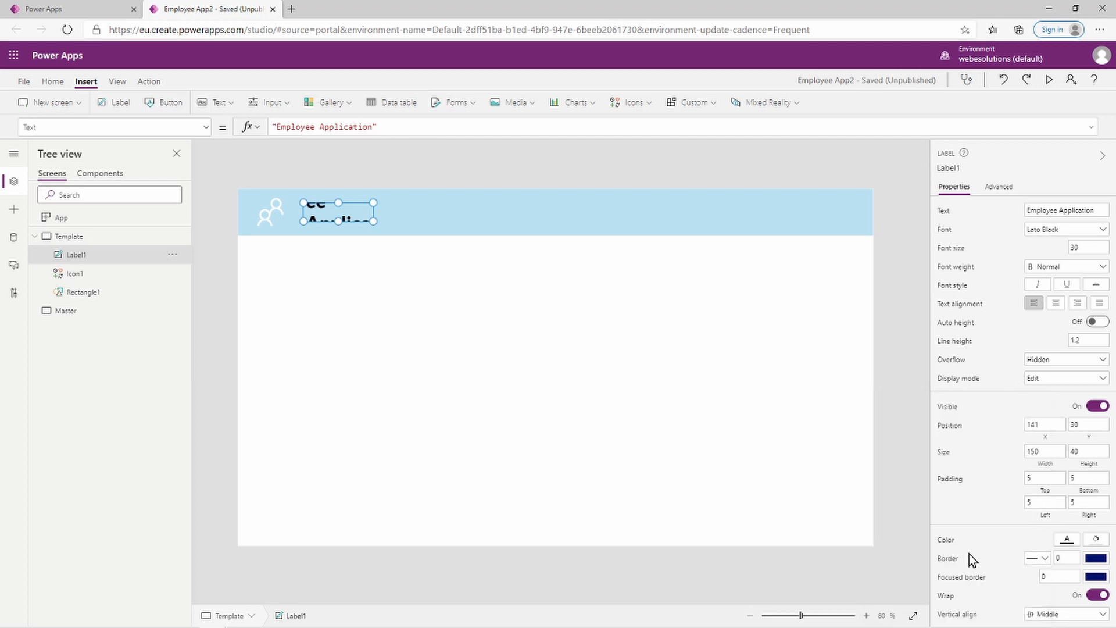
pyautogui.click(1068, 545)
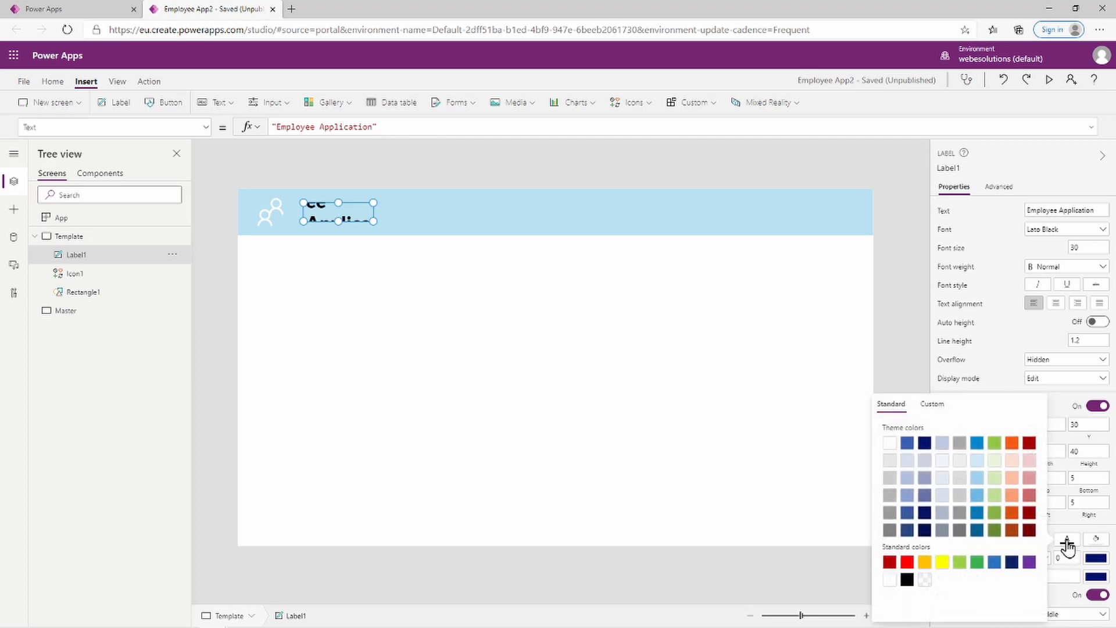
pyautogui.click(889, 445)
pyautogui.click(650, 422)
# Enlarge the header label to about 422 by 52 and move it next to the icon at about 139, 24
pyautogui.click(322, 209)
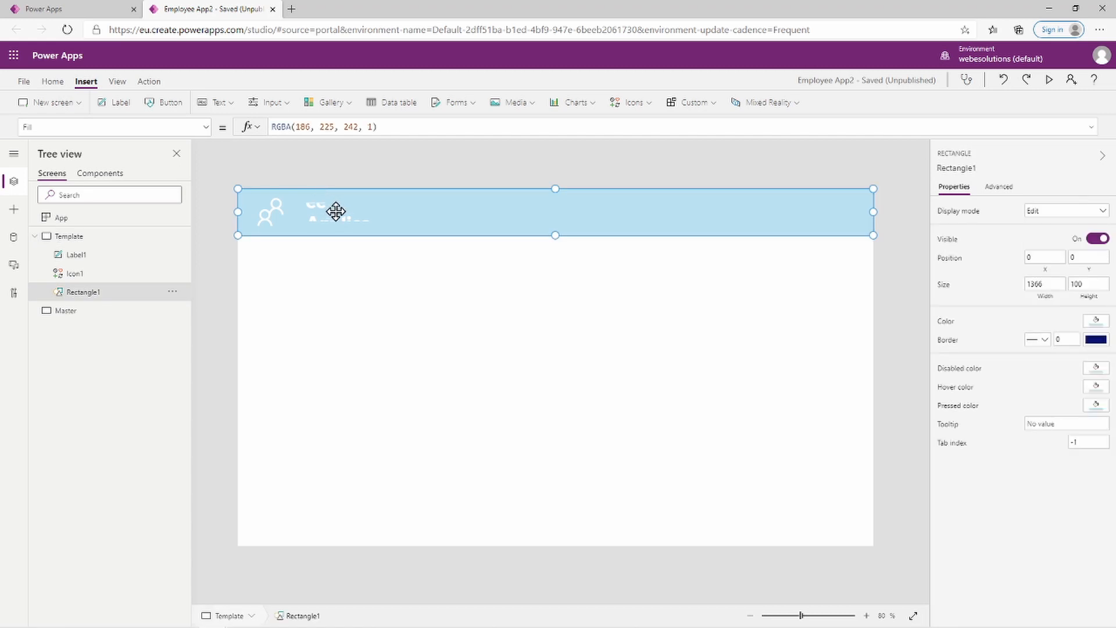
pyautogui.click(388, 349)
pyautogui.click(329, 215)
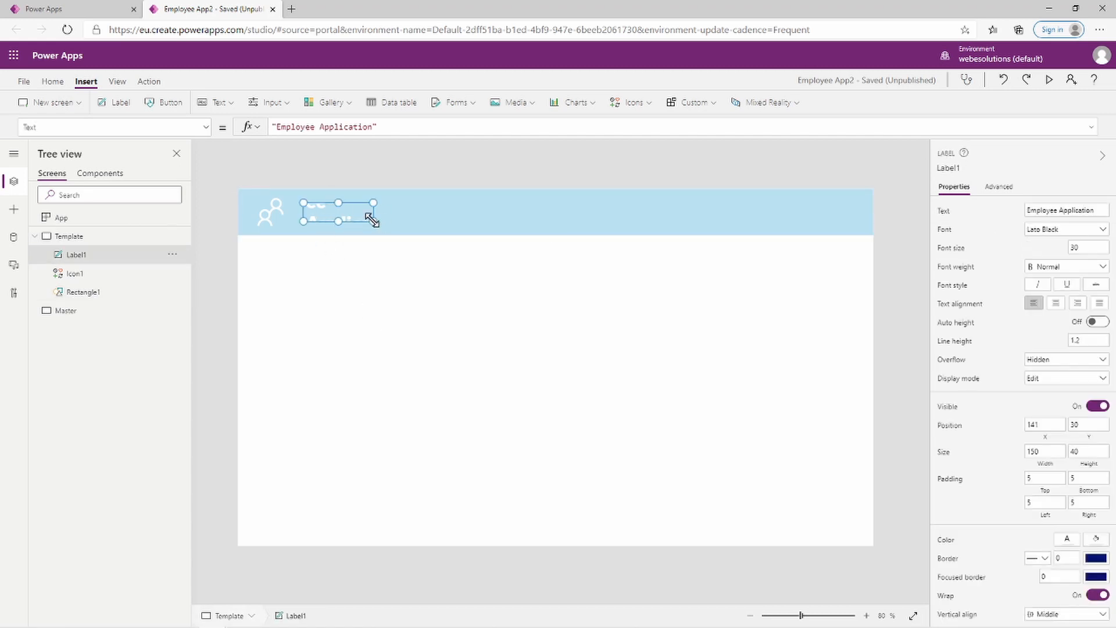
pyautogui.moveTo(372, 216); pyautogui.dragTo(500, 227)
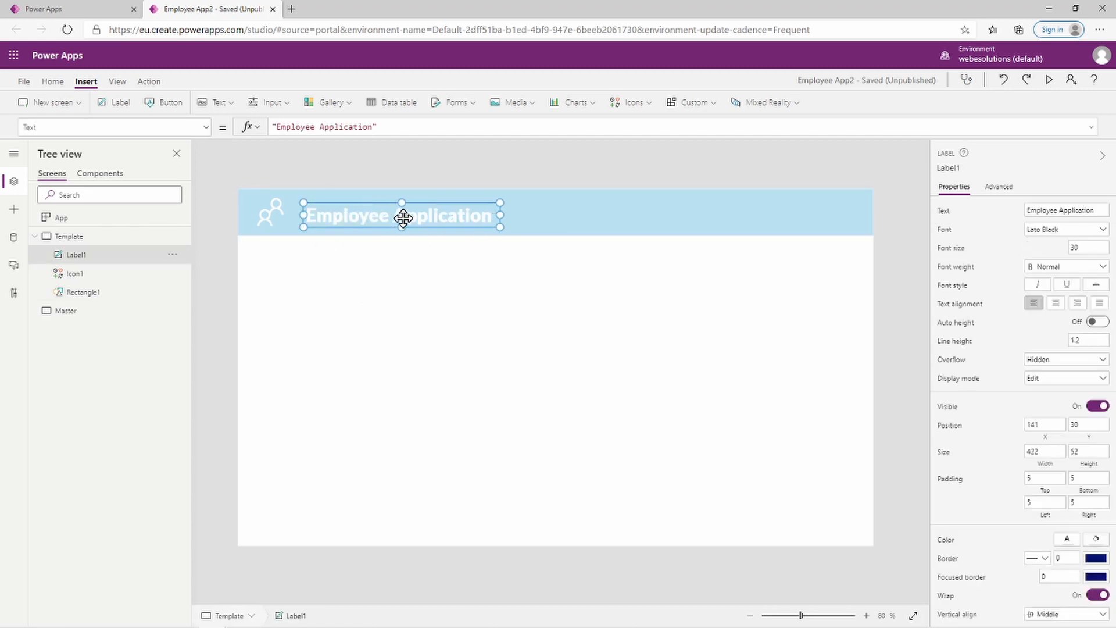
pyautogui.moveTo(407, 217); pyautogui.dragTo(402, 213)
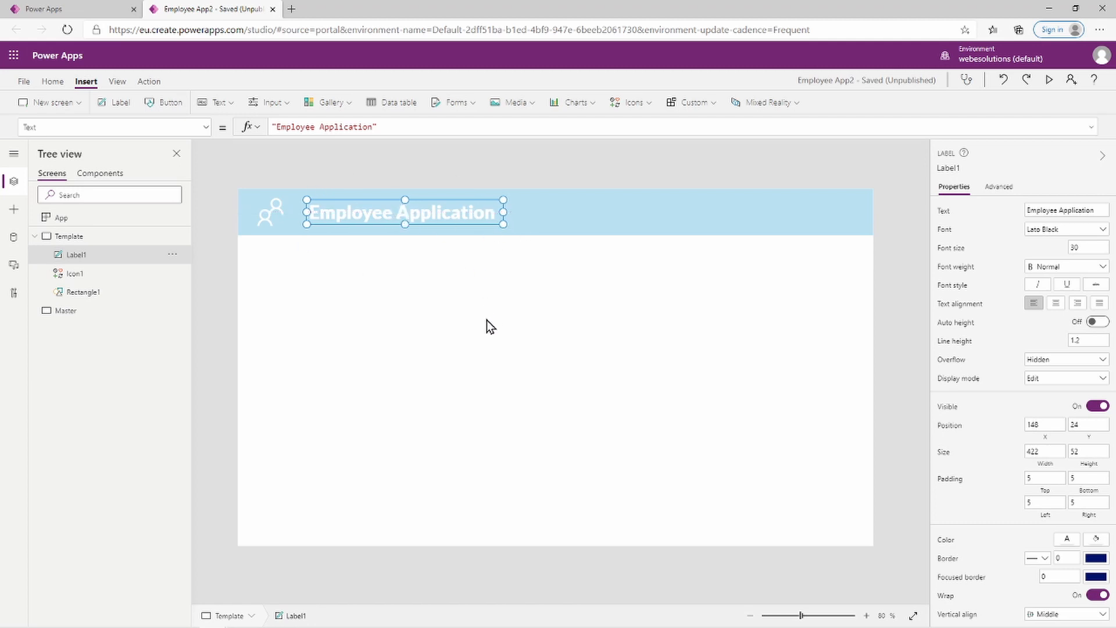
pyautogui.click(393, 329)
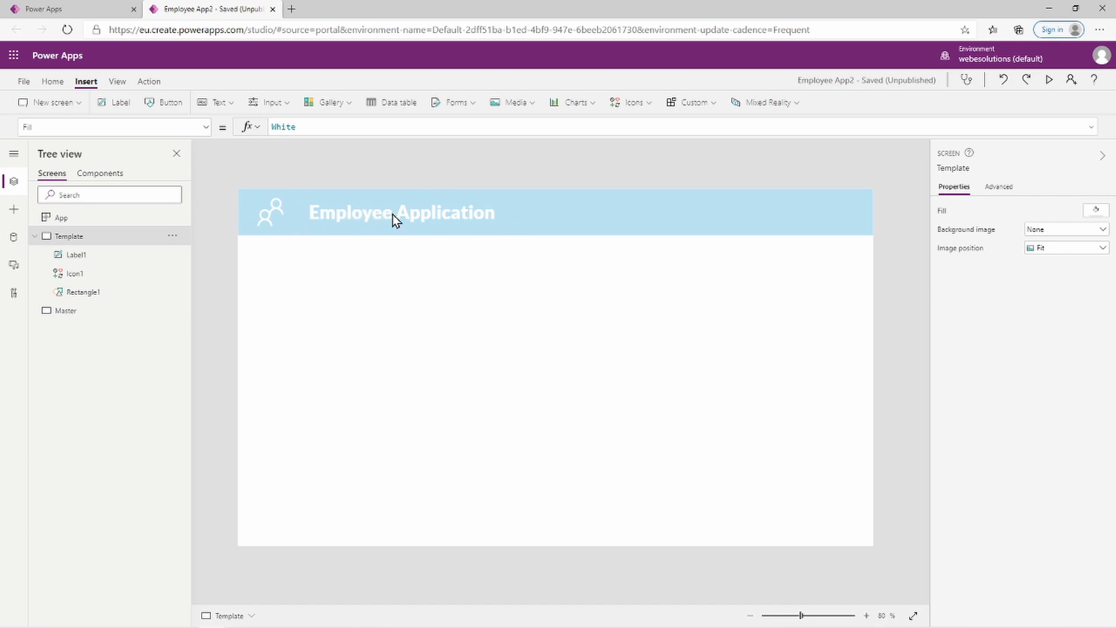
pyautogui.moveTo(413, 215); pyautogui.dragTo(408, 214)
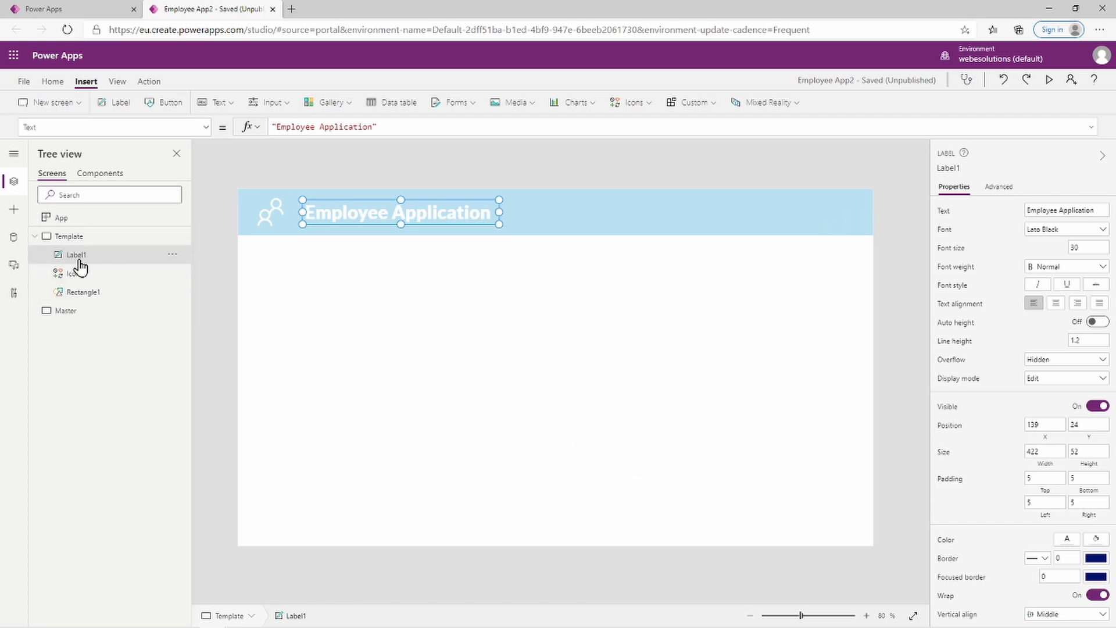
# Rename the header rectangle as TemplateHeaderBar
pyautogui.rightClick(89, 298)
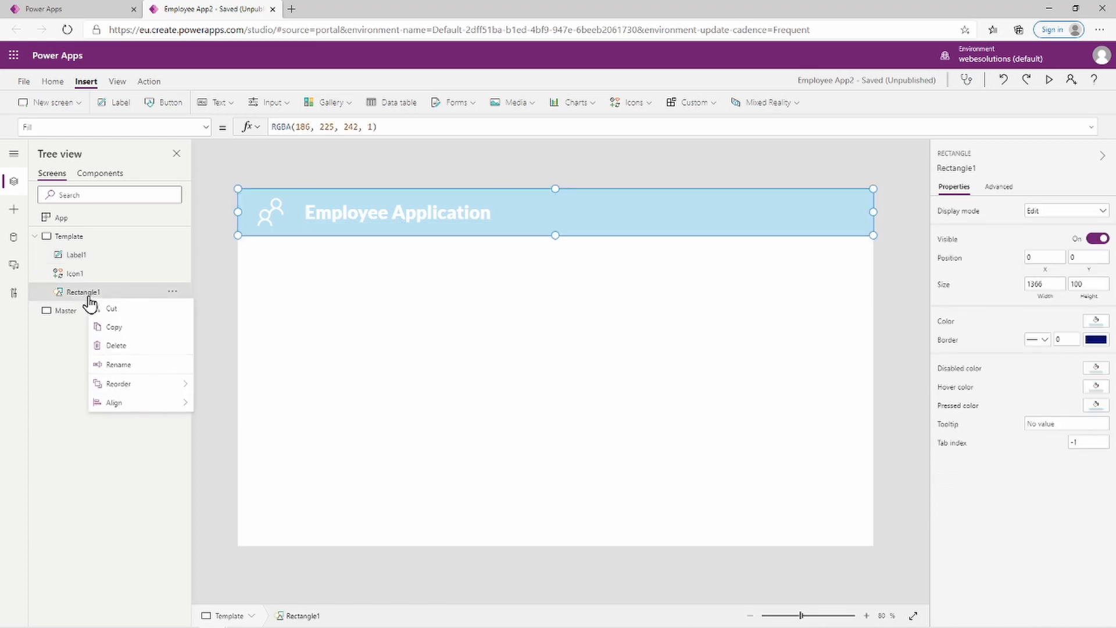
pyautogui.click(120, 366)
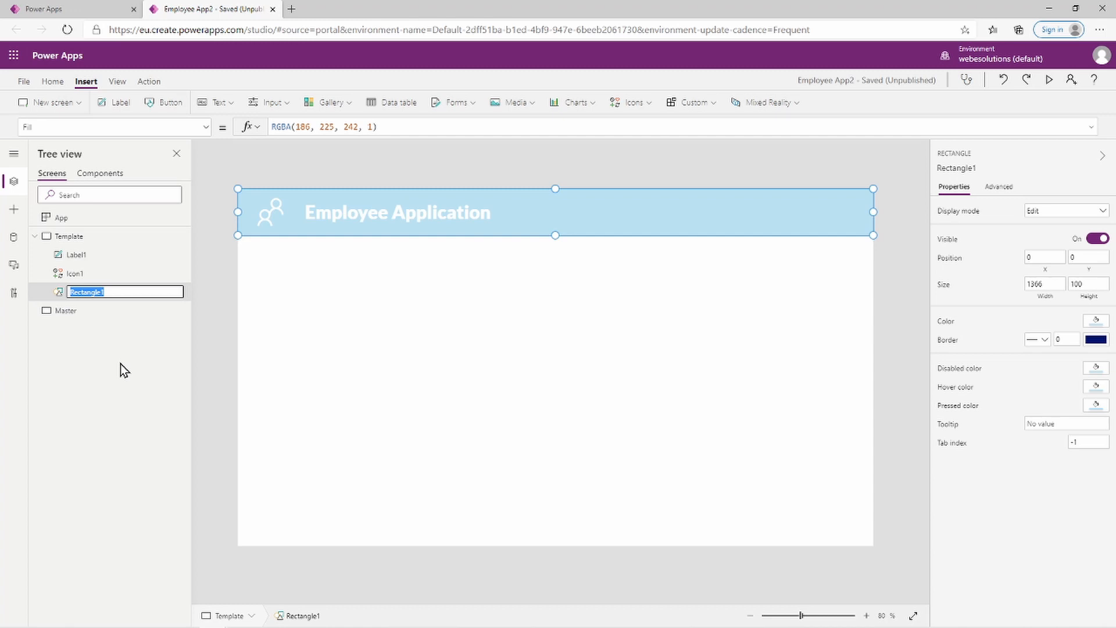
pyautogui.write('TemplateHeaderBar')
pyautogui.click(311, 345)
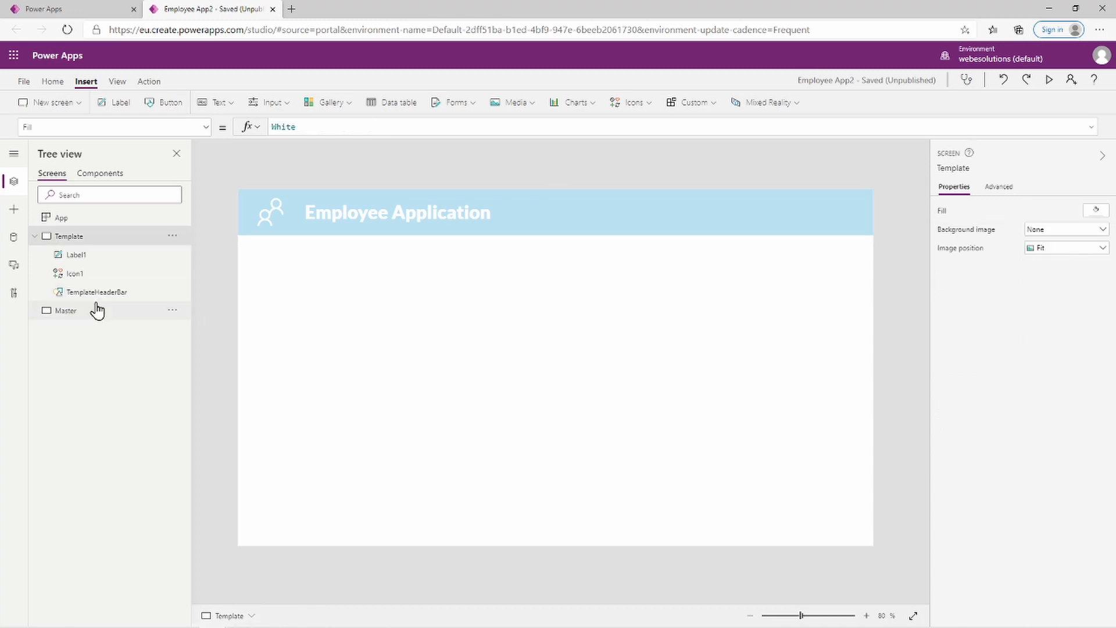
# Rename the Template screen's Employee Application label as HeaderTitle
pyautogui.rightClick(84, 263)
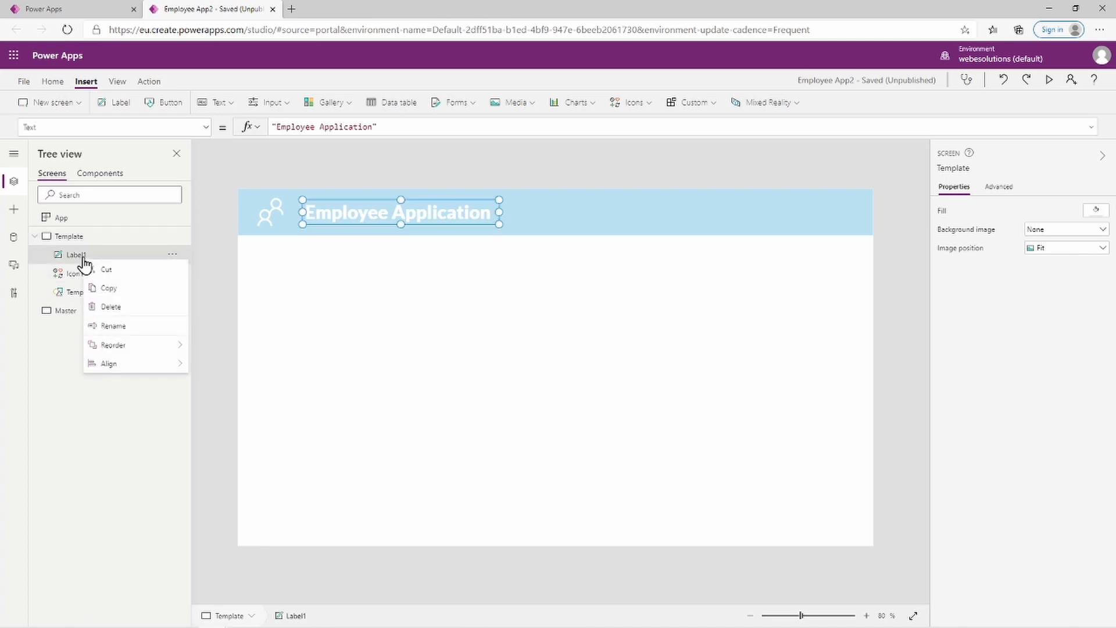
pyautogui.click(147, 329)
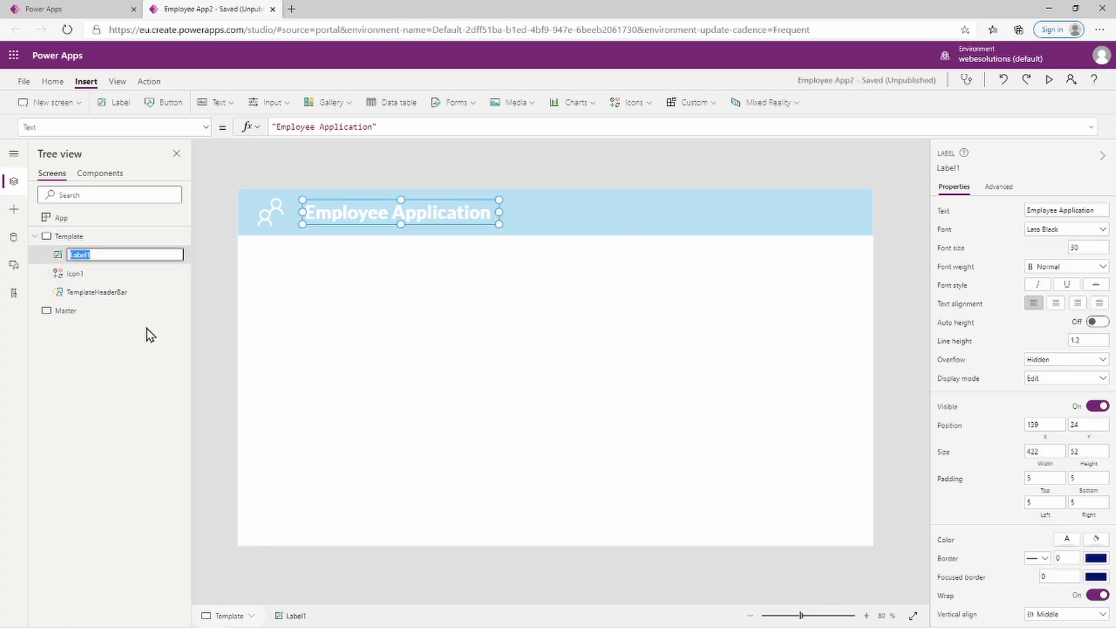
pyautogui.write('HeaderTitle')
pyautogui.press('Return')
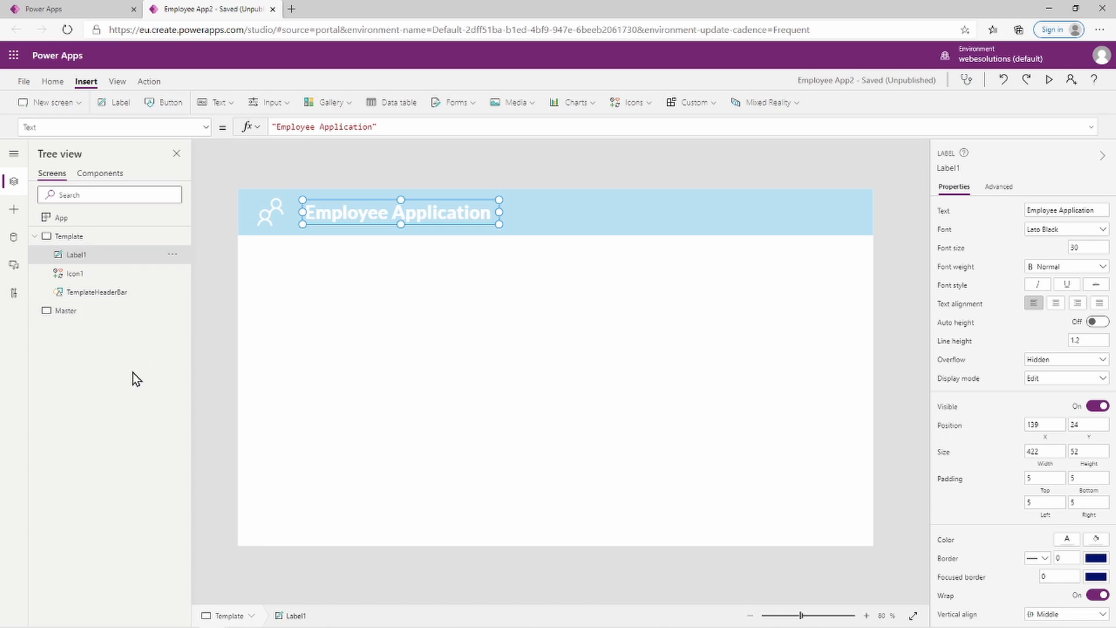
# Rename the people icon on the Template screen as TeamplateHeaderIcon
pyautogui.click(97, 279)
pyautogui.rightClick(97, 279)
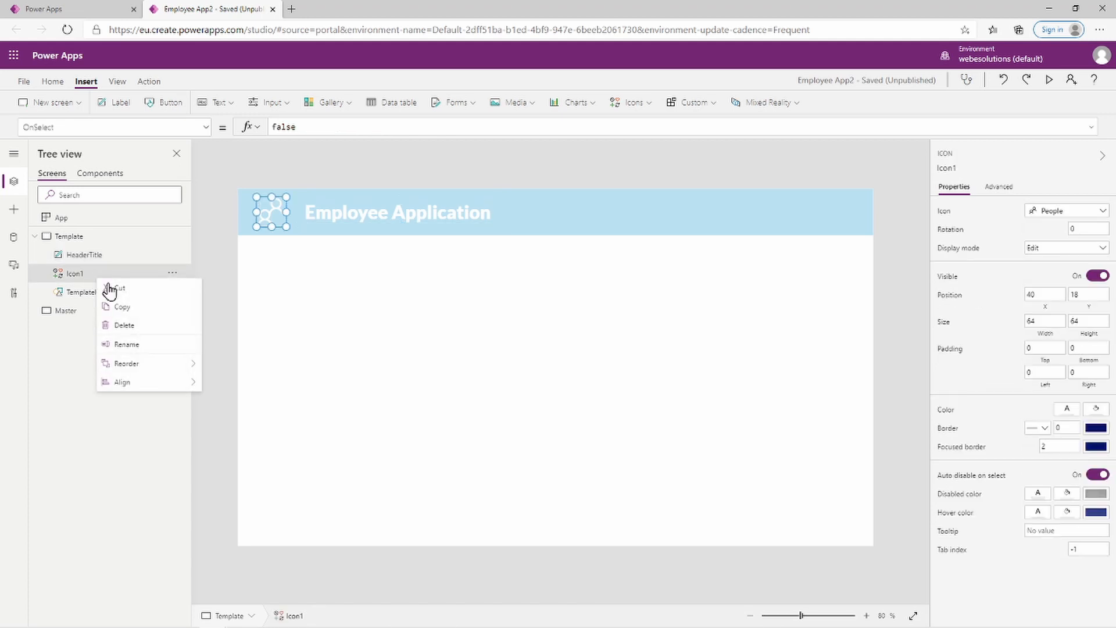
pyautogui.click(145, 344)
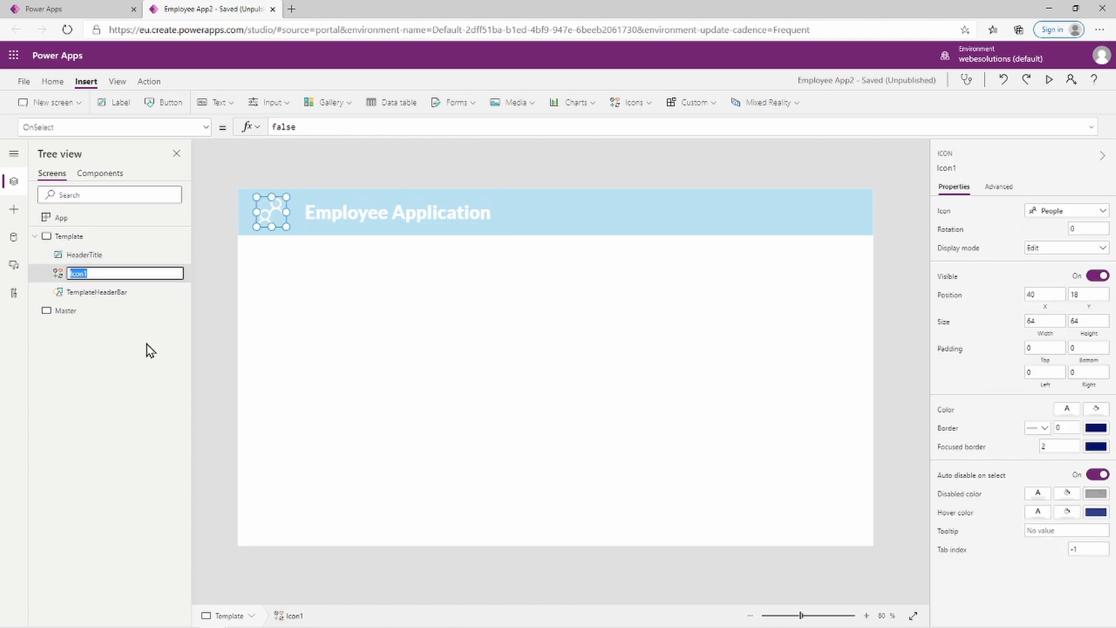
pyautogui.write('He')
pyautogui.press('BackSpace')
pyautogui.press('BackSpace')
pyautogui.write('TeamplateHeaderIcon')
pyautogui.click(306, 333)
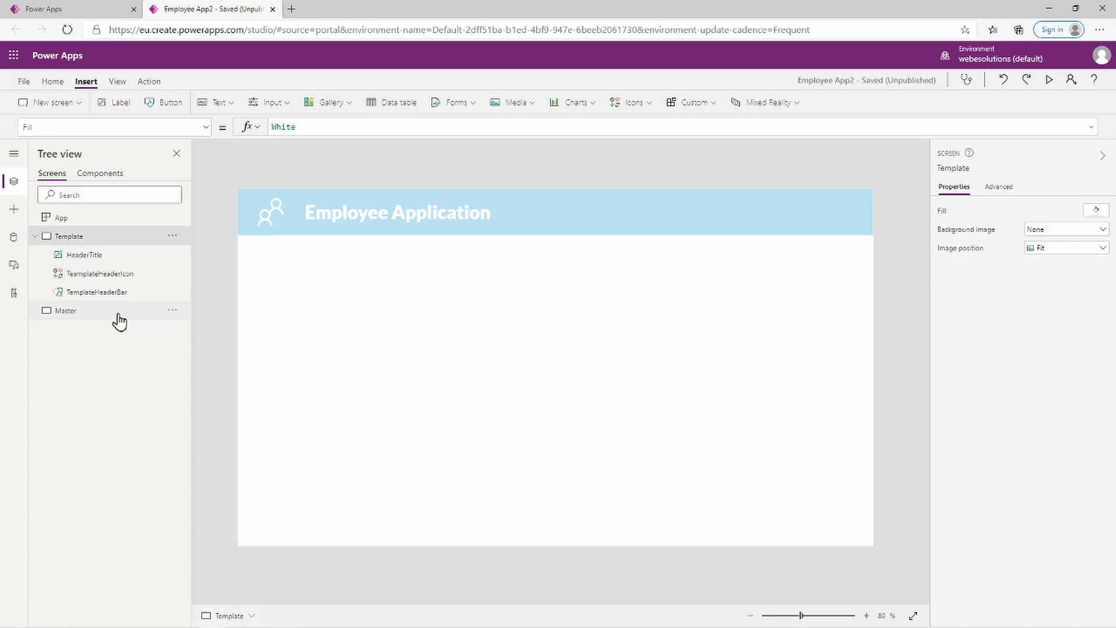
# Add the prefix Template to the title label's name so that it reads TemplateHeaderTitle
pyautogui.rightClick(88, 255)
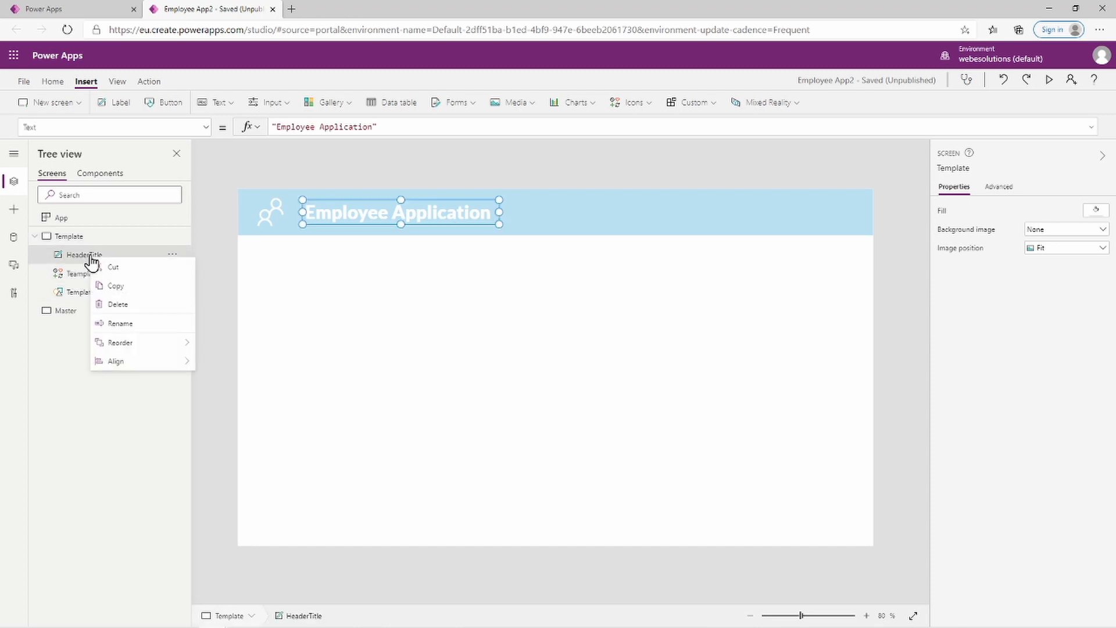
pyautogui.click(142, 329)
pyautogui.press('Home')
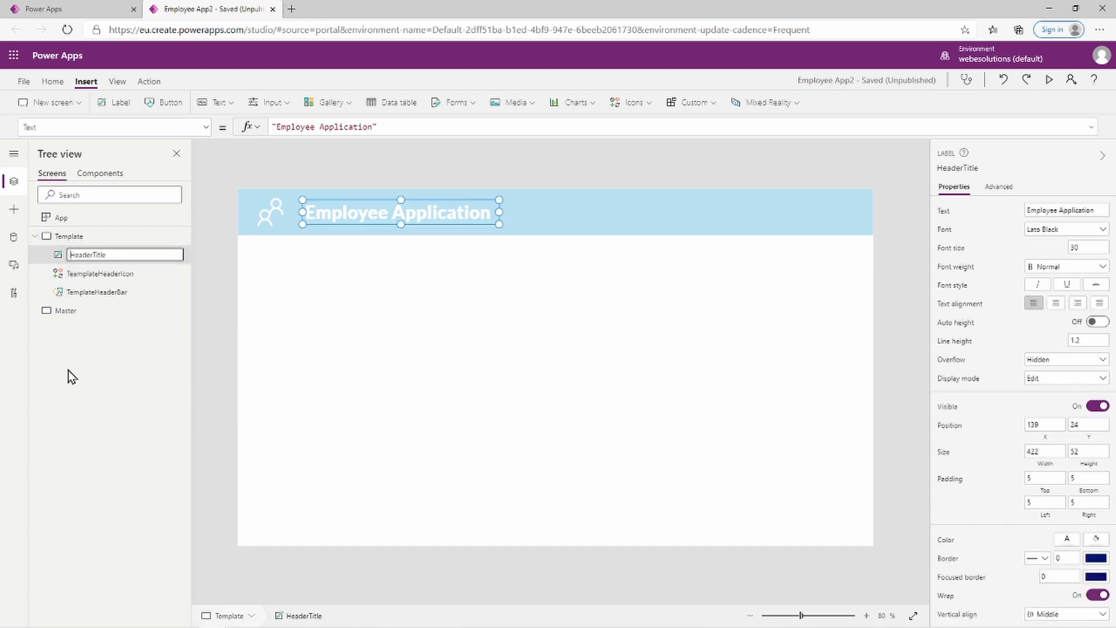
pyautogui.write('Template')
pyautogui.press('Return')
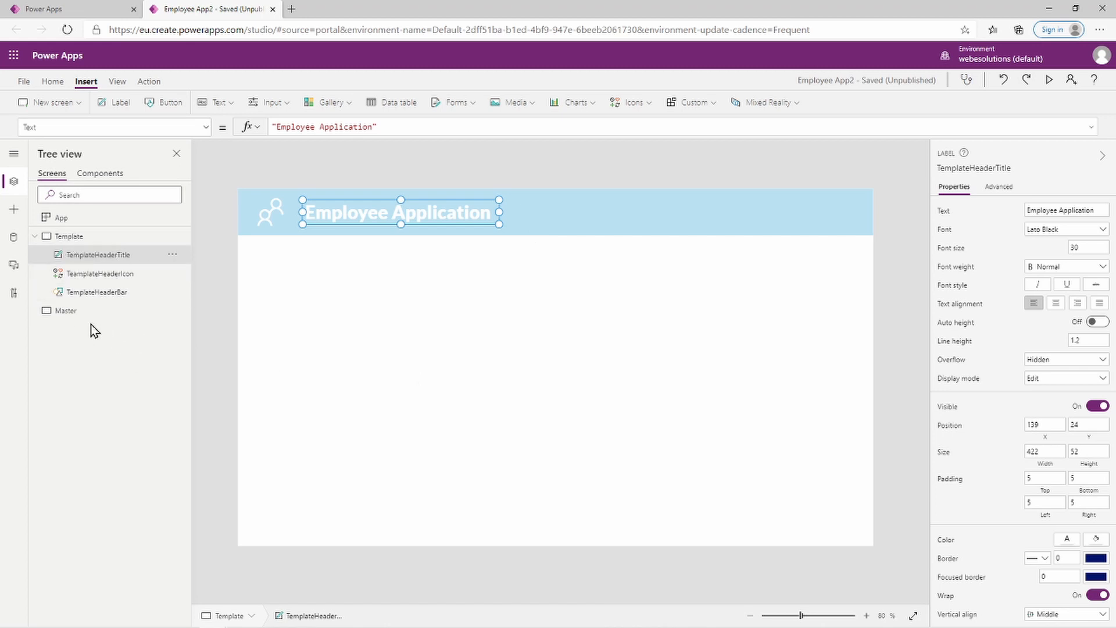
# Insert a rectangle on the Master screen and stretch it across the top edge as a 1366 by 100 bar at position 0, 0
pyautogui.click(66, 315)
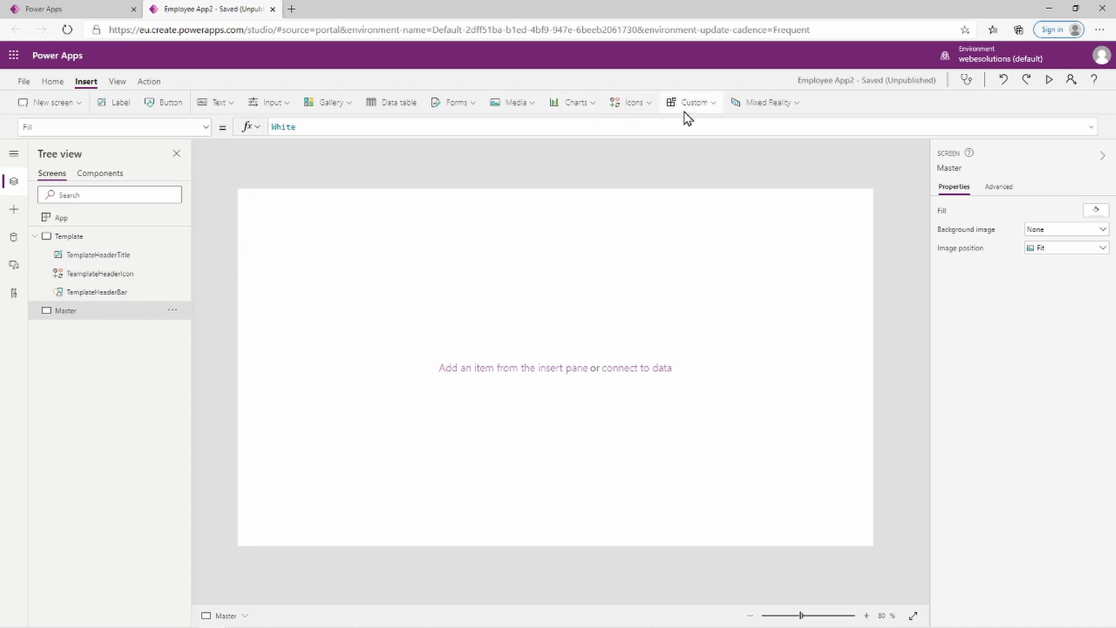
pyautogui.click(644, 107)
pyautogui.scroll(-5, 635, 254)
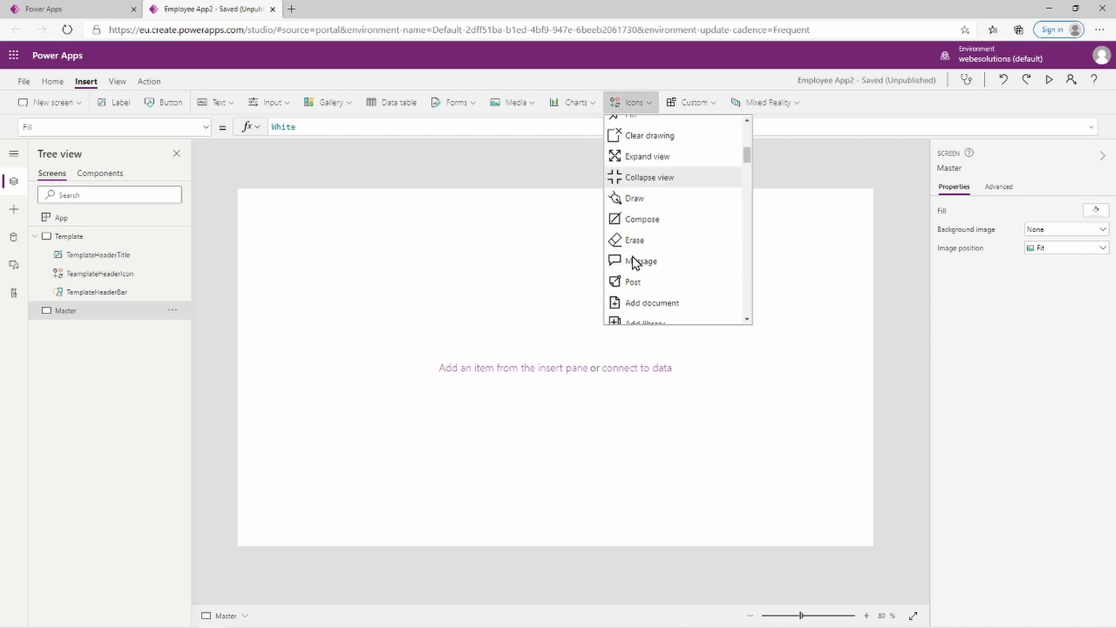
pyautogui.scroll(-10, 633, 257)
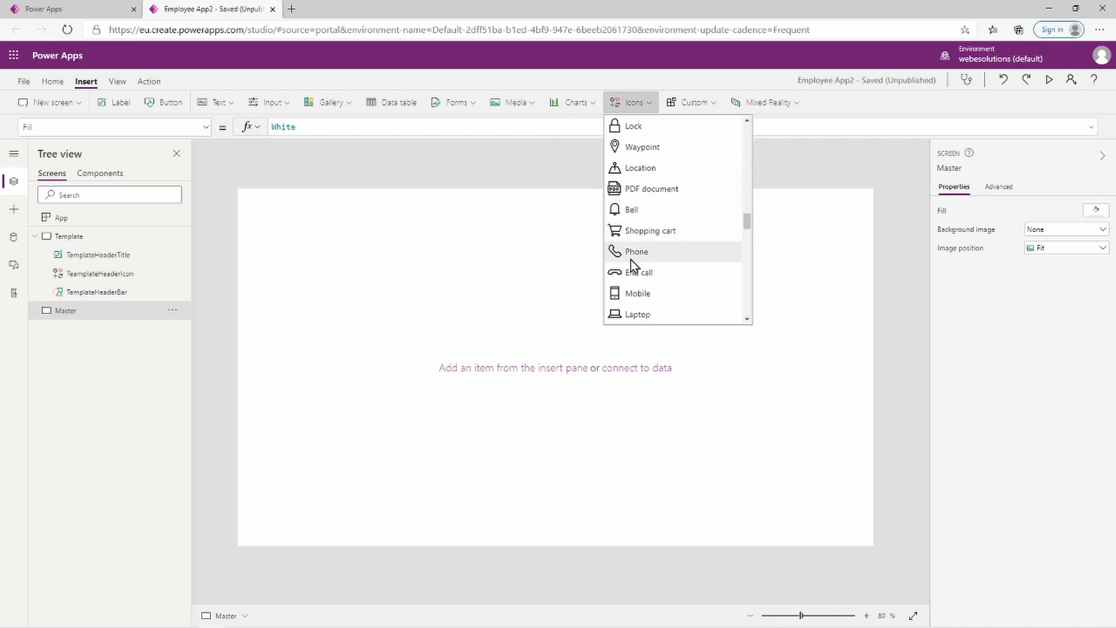
pyautogui.scroll(-10, 630, 266)
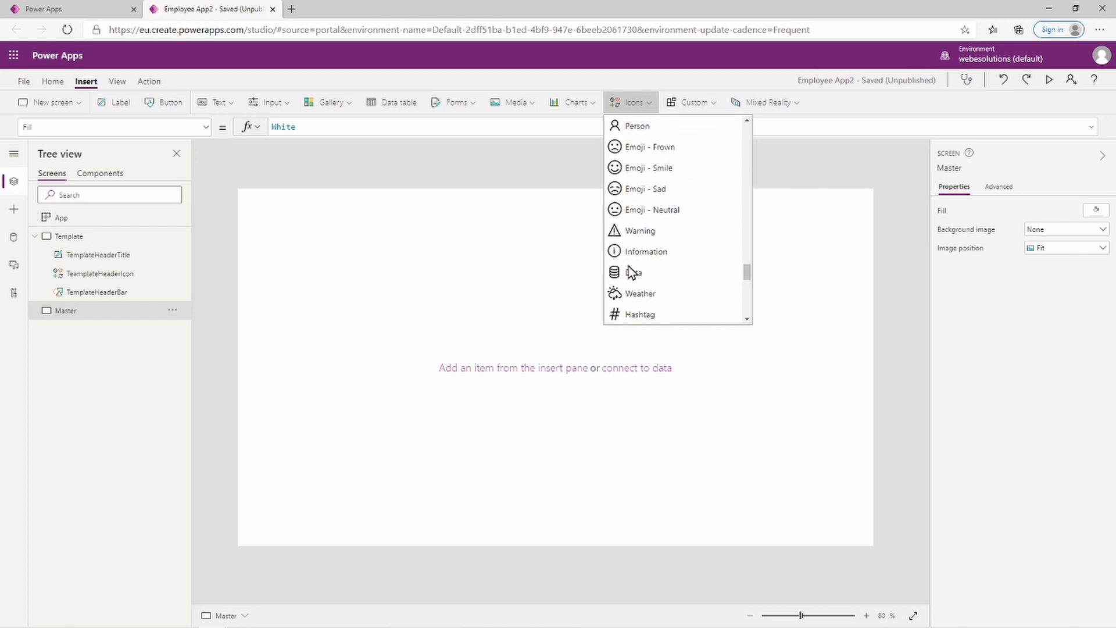
pyautogui.scroll(-8, 630, 273)
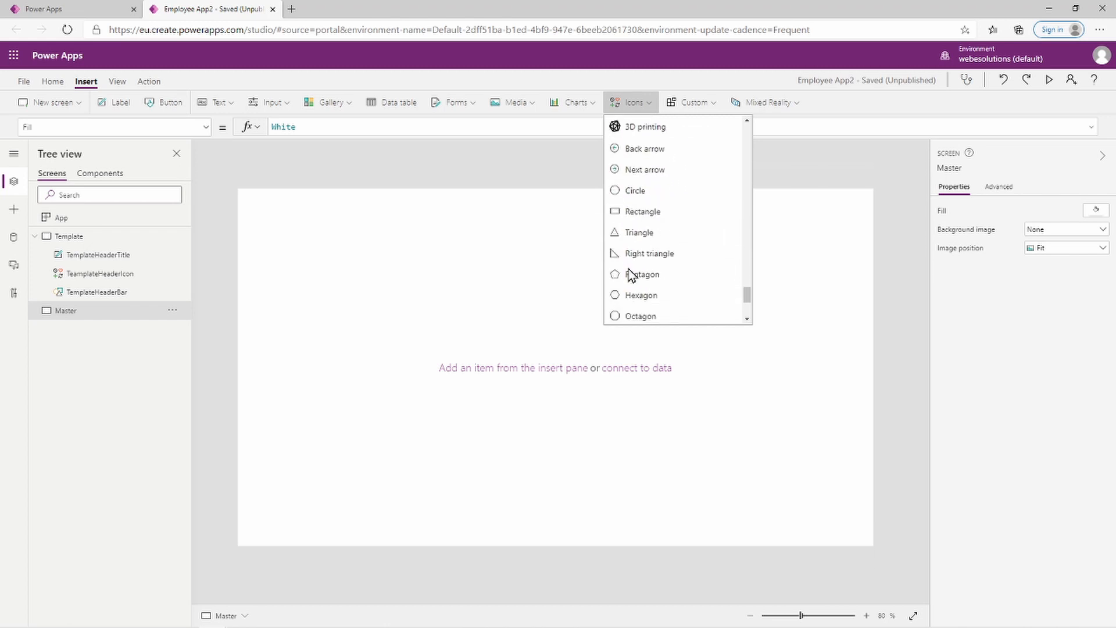
pyautogui.scroll(3, 631, 273)
pyautogui.click(631, 270)
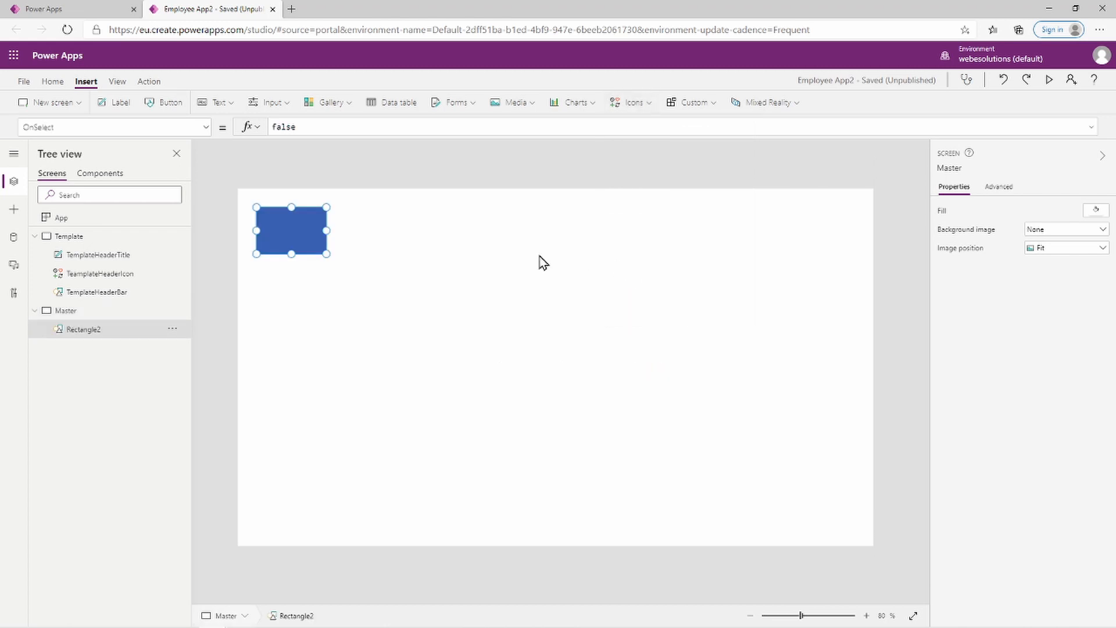
pyautogui.moveTo(286, 231); pyautogui.dragTo(899, 211)
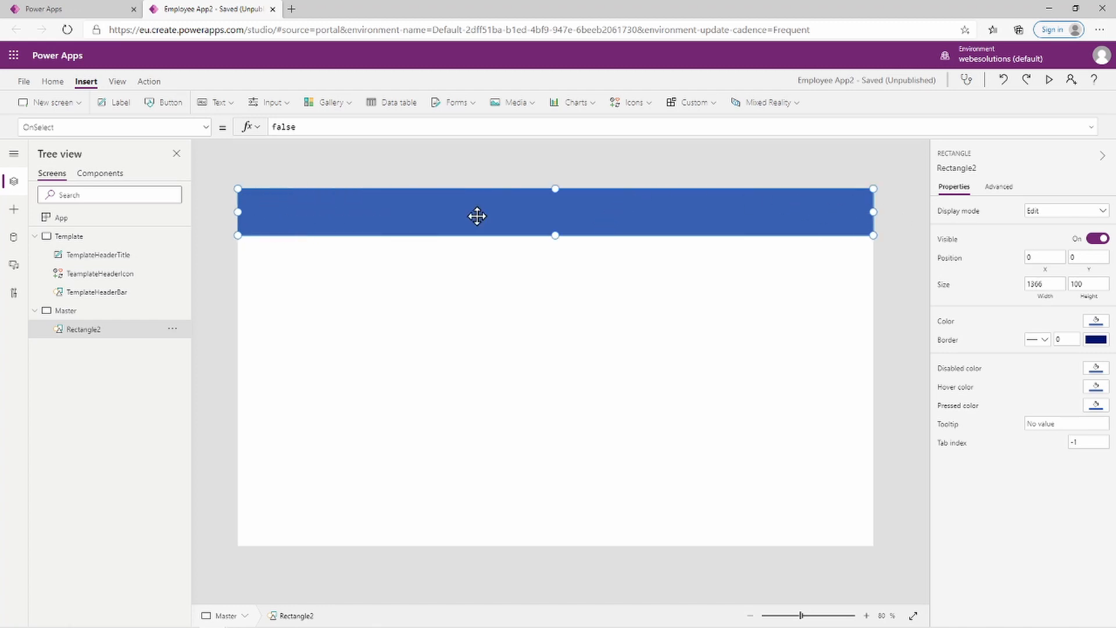
# Replace the Fill formula of the Master screen's rectangle with a reference to TemplateHeaderBar
pyautogui.click(206, 128)
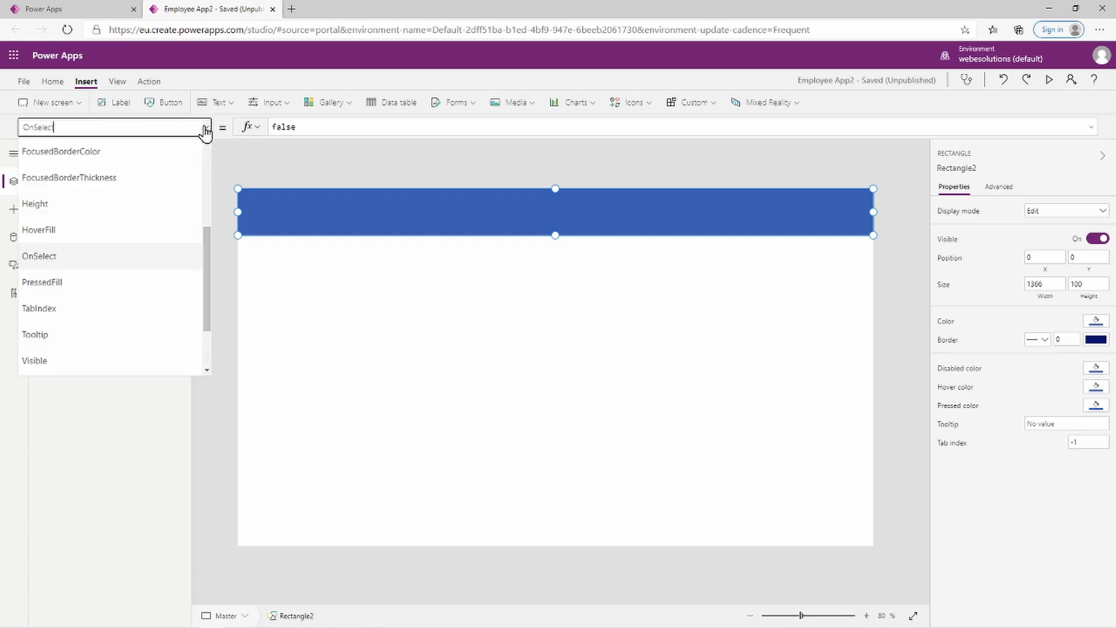
pyautogui.scroll(-1, 114, 334)
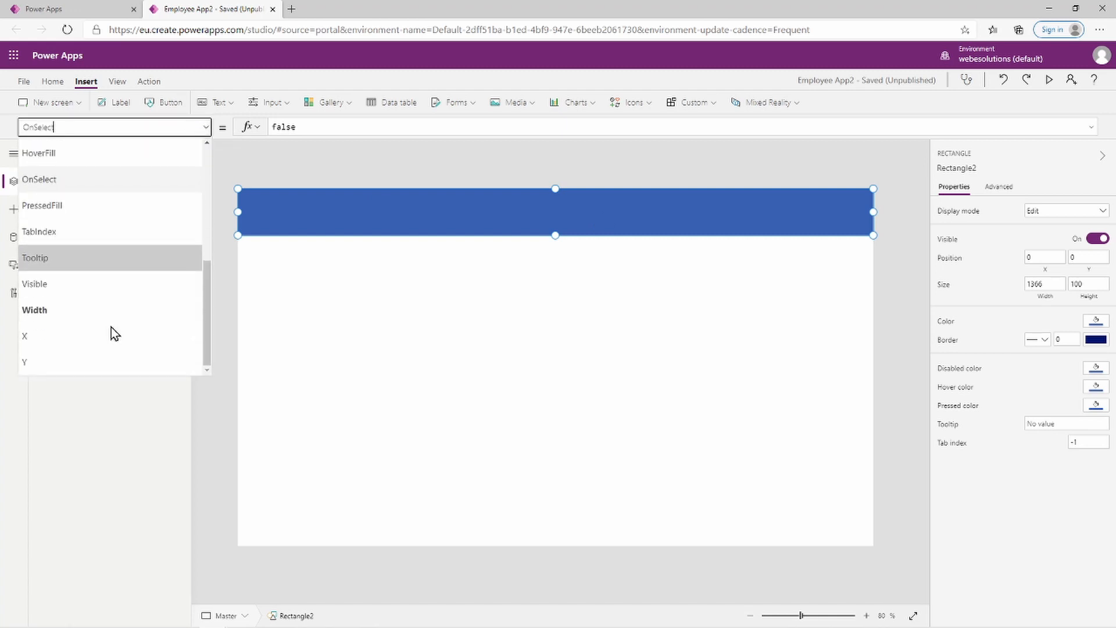
pyautogui.scroll(2, 105, 250)
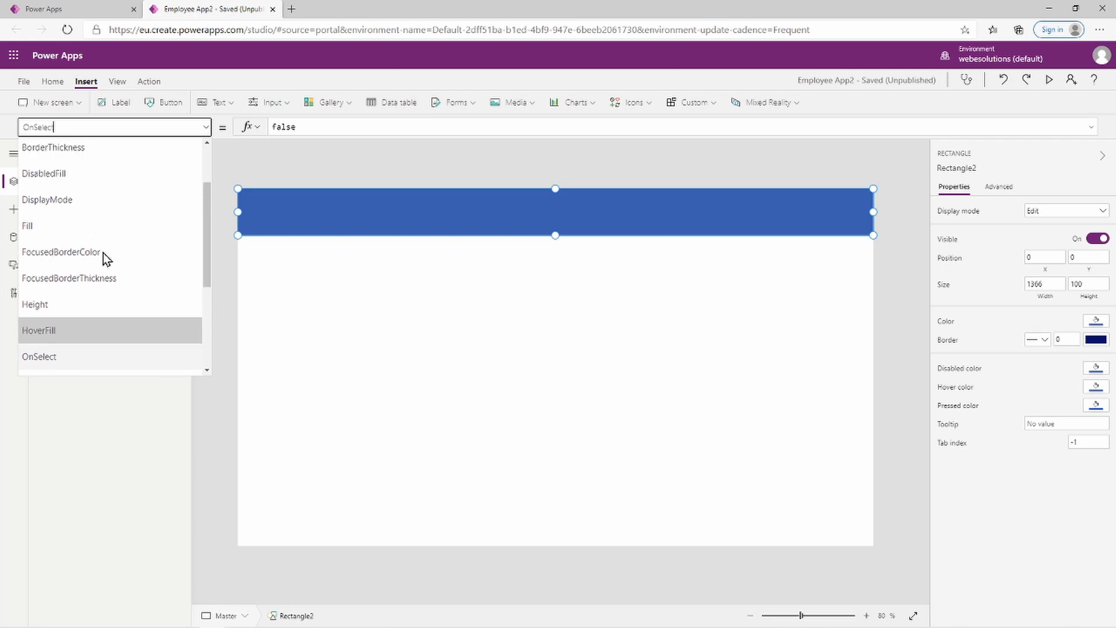
pyautogui.click(91, 235)
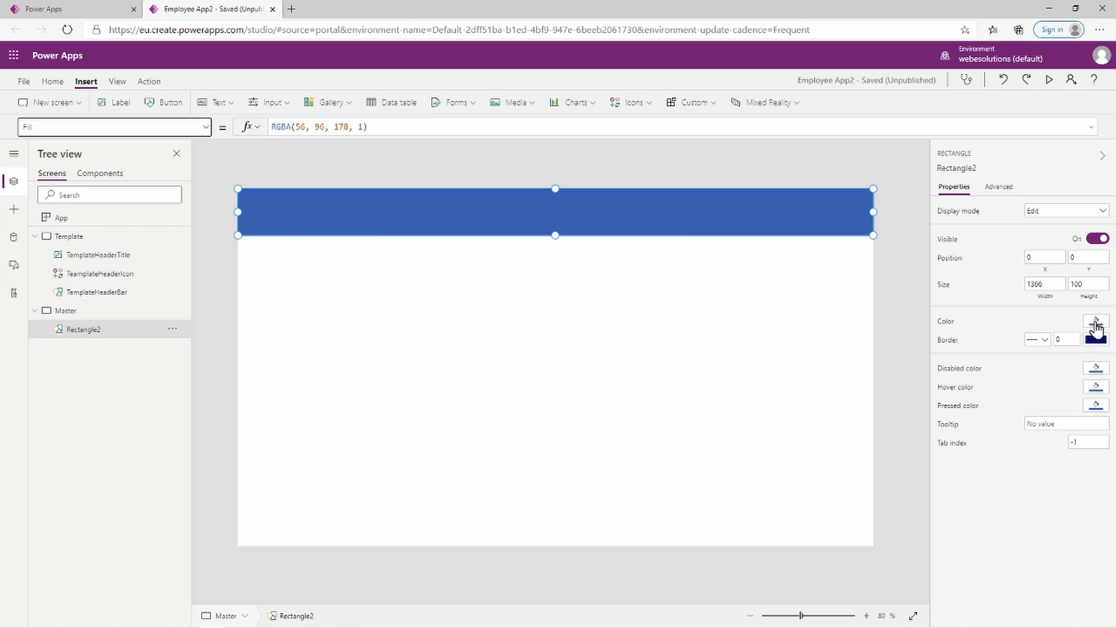
pyautogui.moveTo(378, 127); pyautogui.dragTo(242, 127)
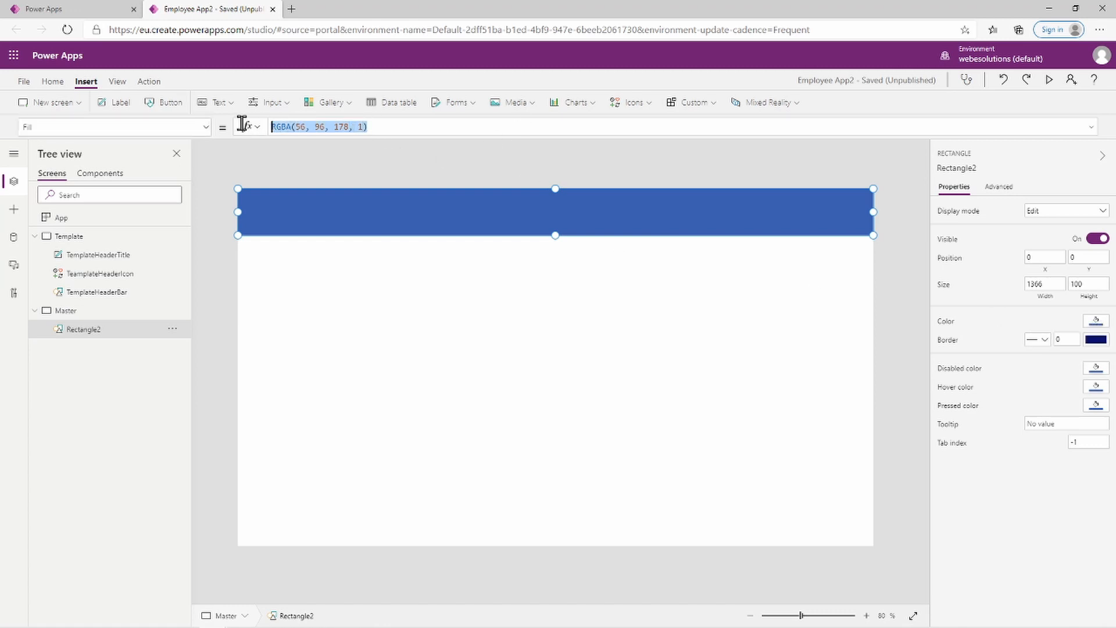
pyautogui.press('BackSpace')
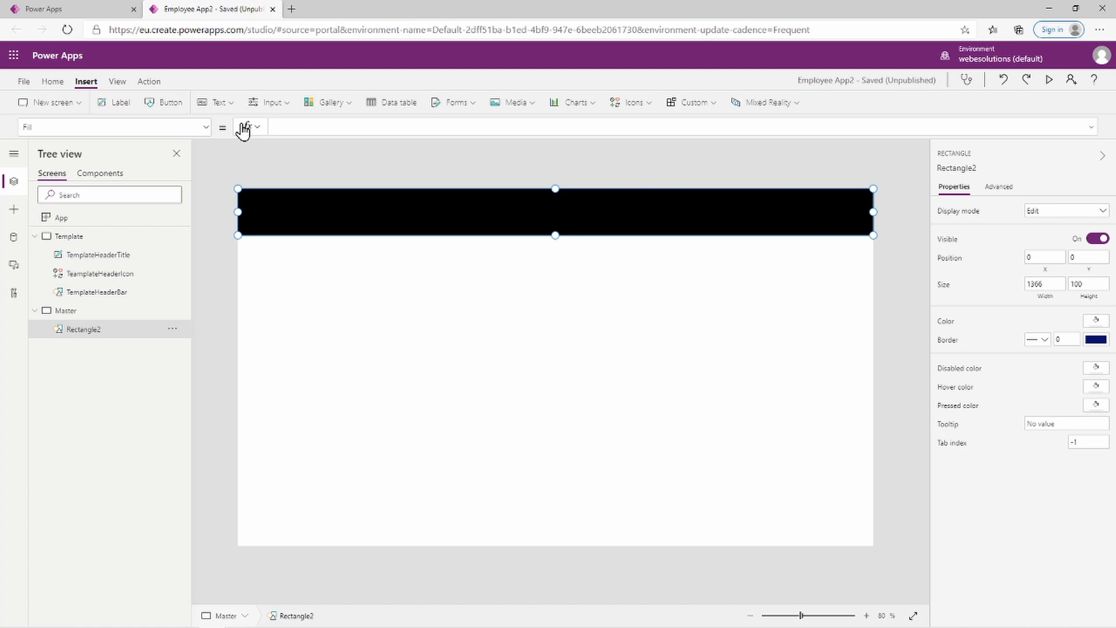
pyautogui.write('Template')
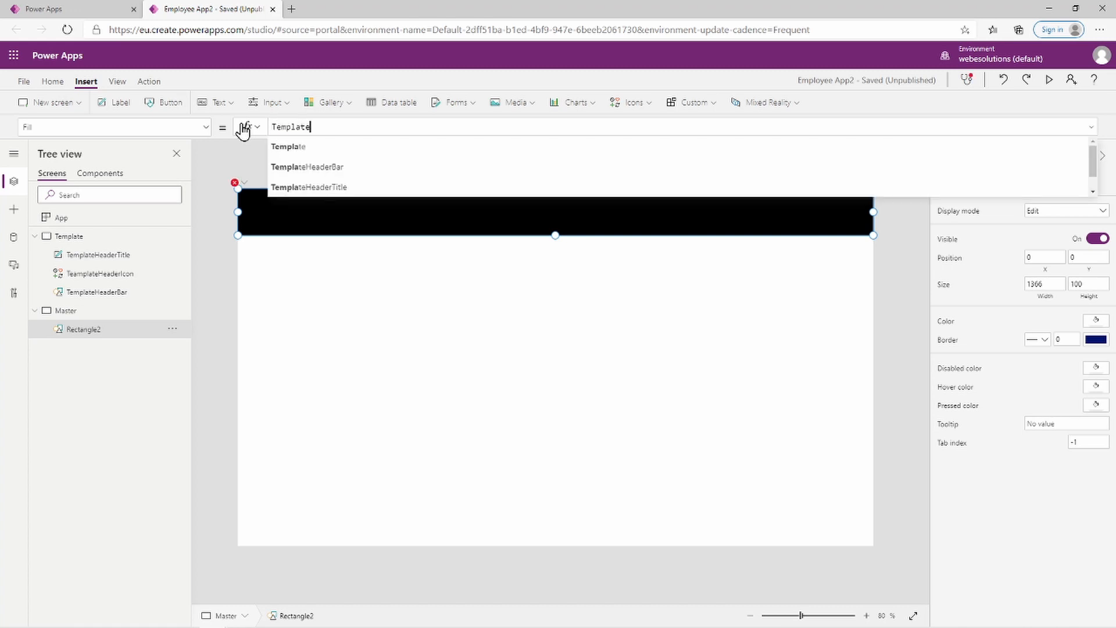
pyautogui.write('Header')
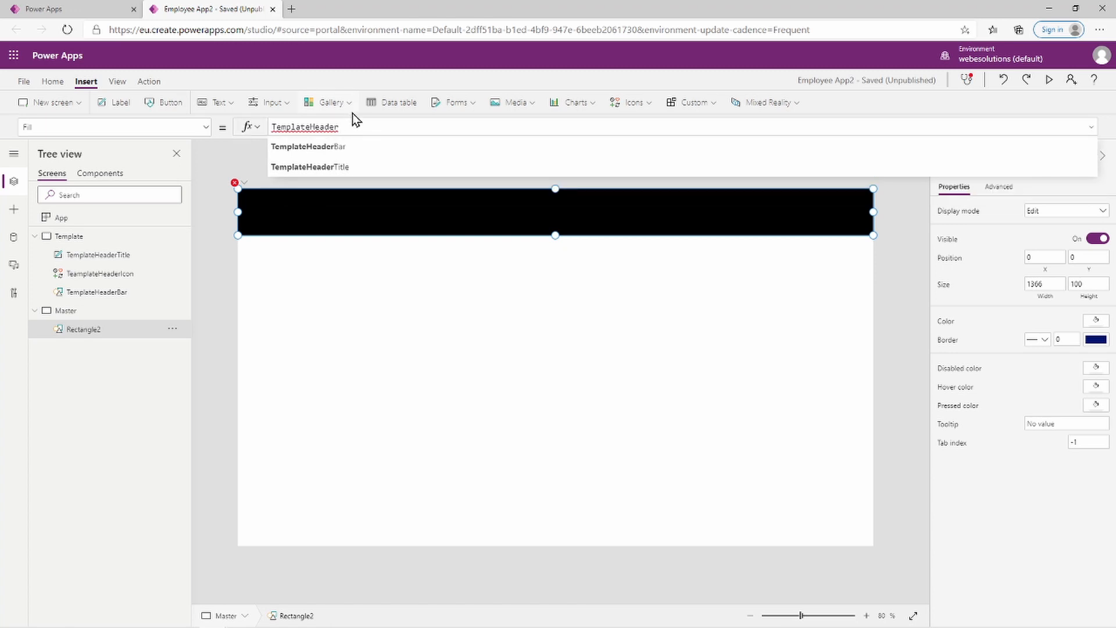
pyautogui.click(326, 149)
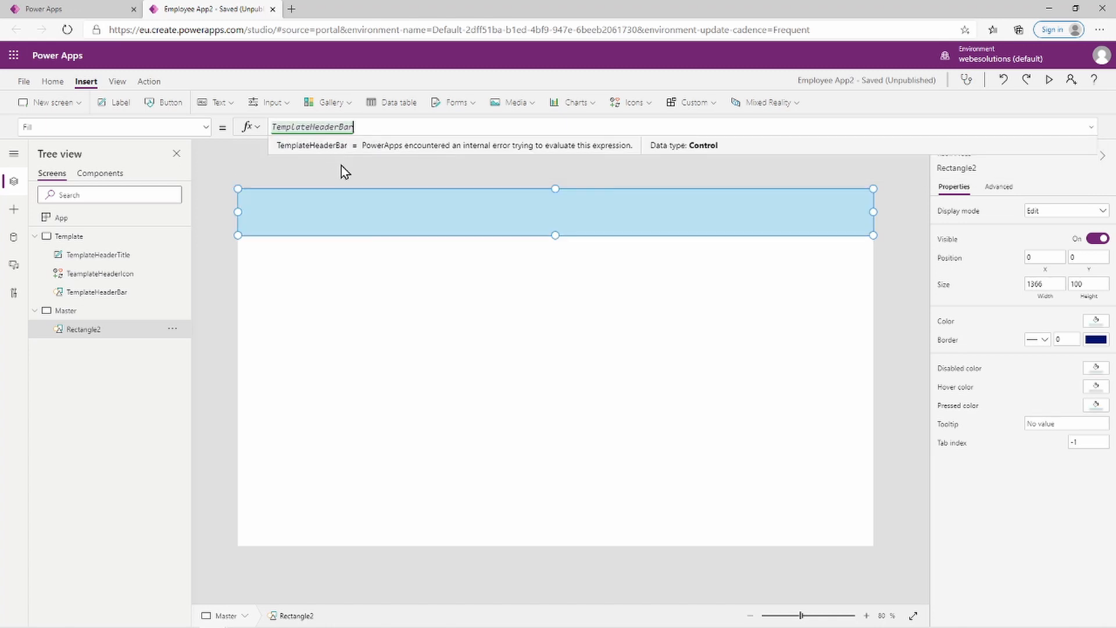
pyautogui.click(401, 337)
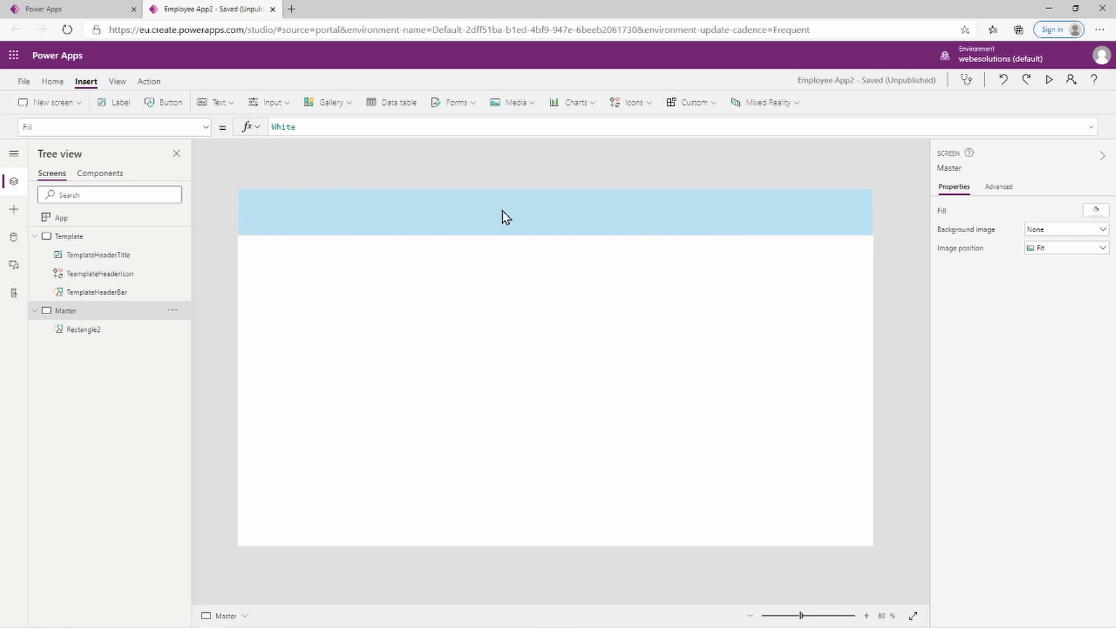
# Rename the Master screen's rectangle as HeaderBar
pyautogui.rightClick(93, 342)
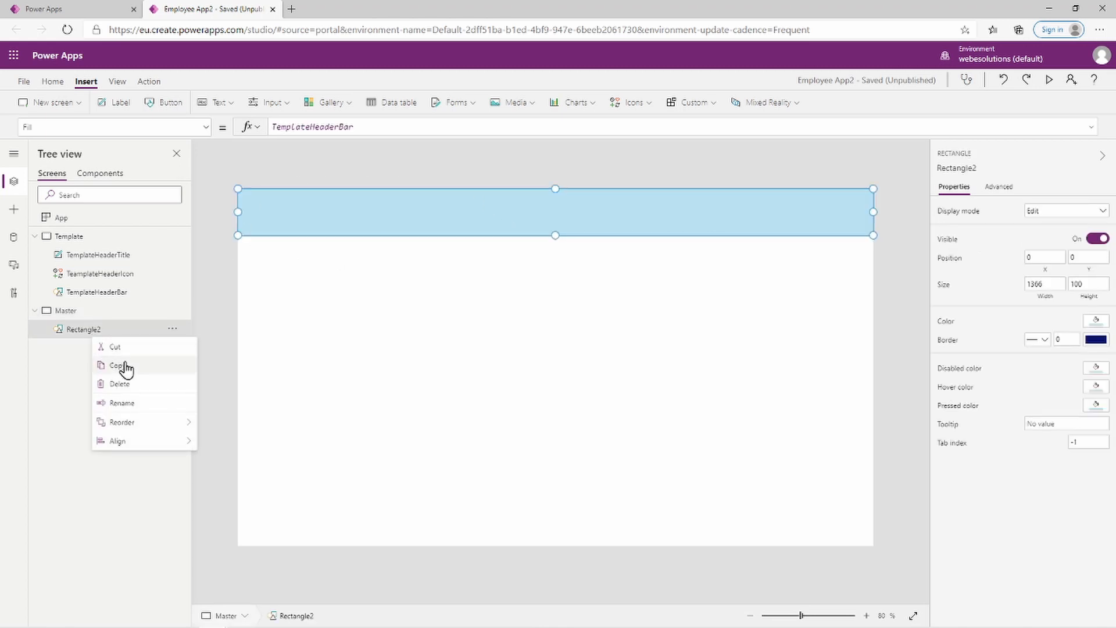
pyautogui.click(122, 403)
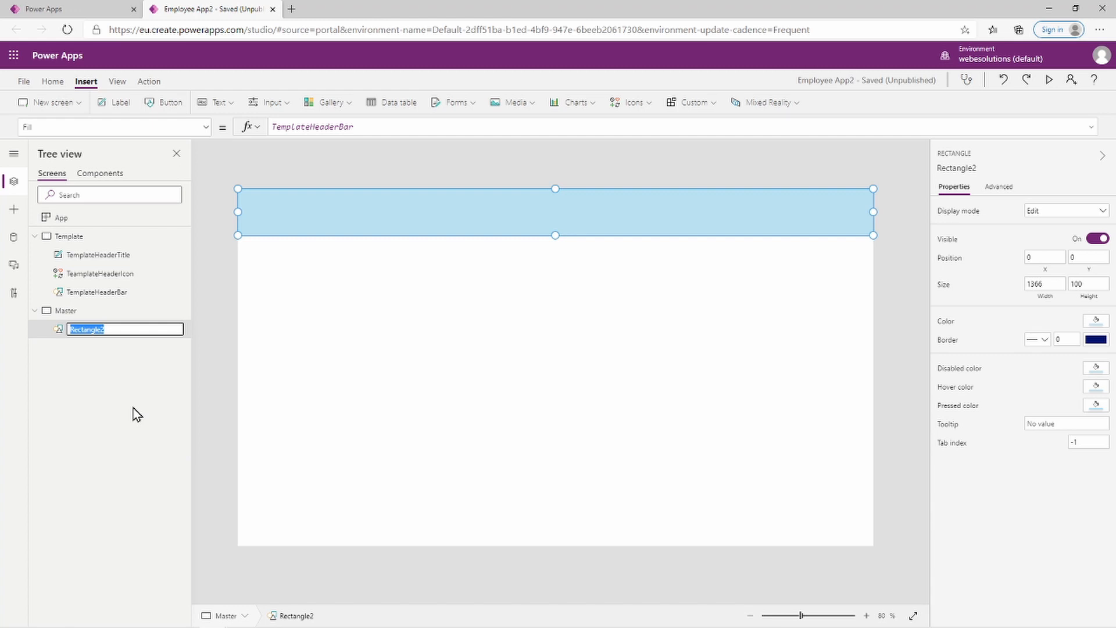
pyautogui.write('HeaderBar')
pyautogui.click(406, 421)
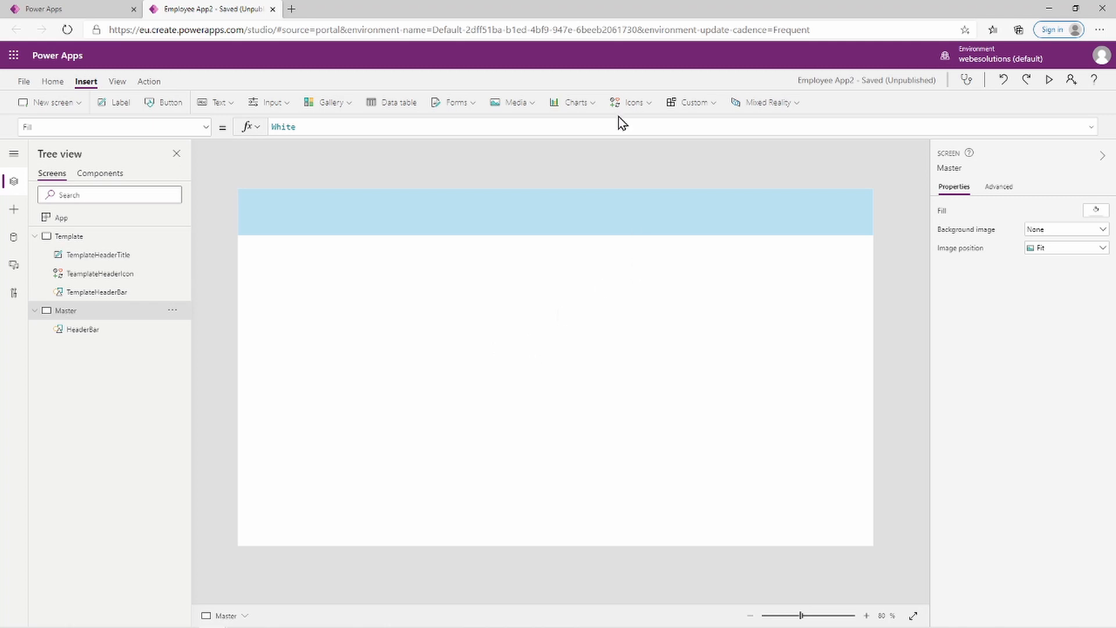
# Insert an Add icon on the Master screen and place it inside the header bar at about 35, 18
pyautogui.click(639, 109)
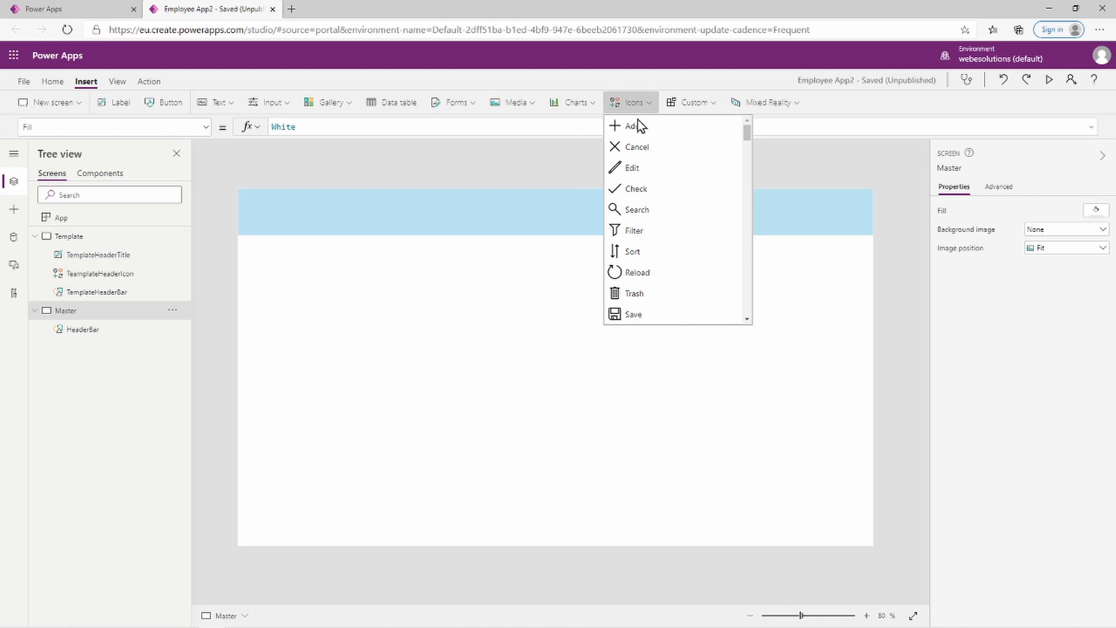
pyautogui.click(638, 124)
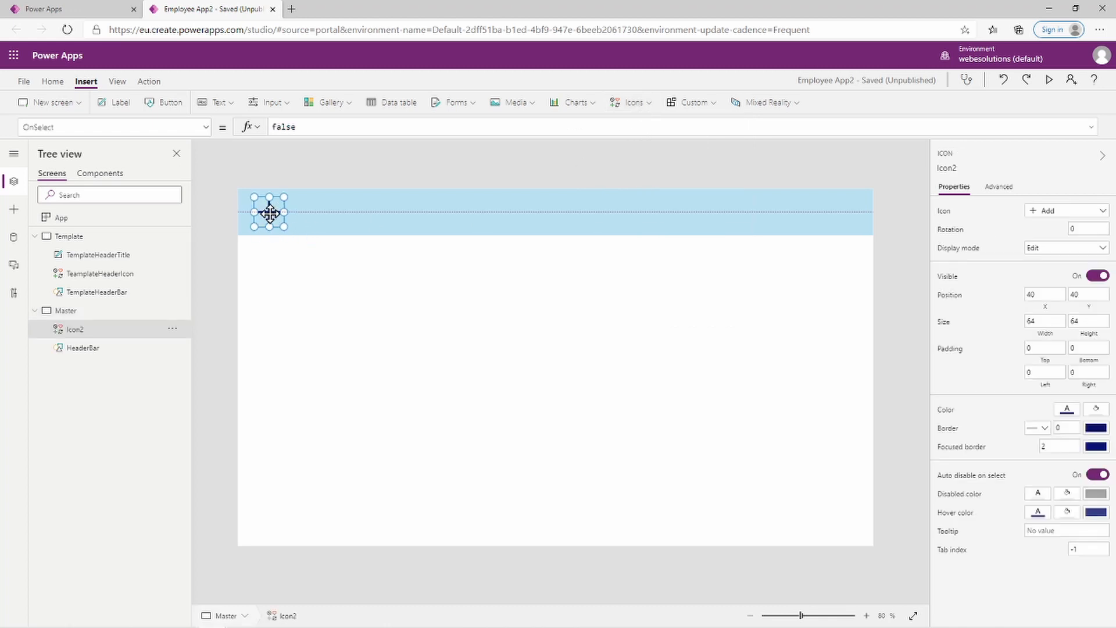
pyautogui.moveTo(270, 213); pyautogui.dragTo(269, 212)
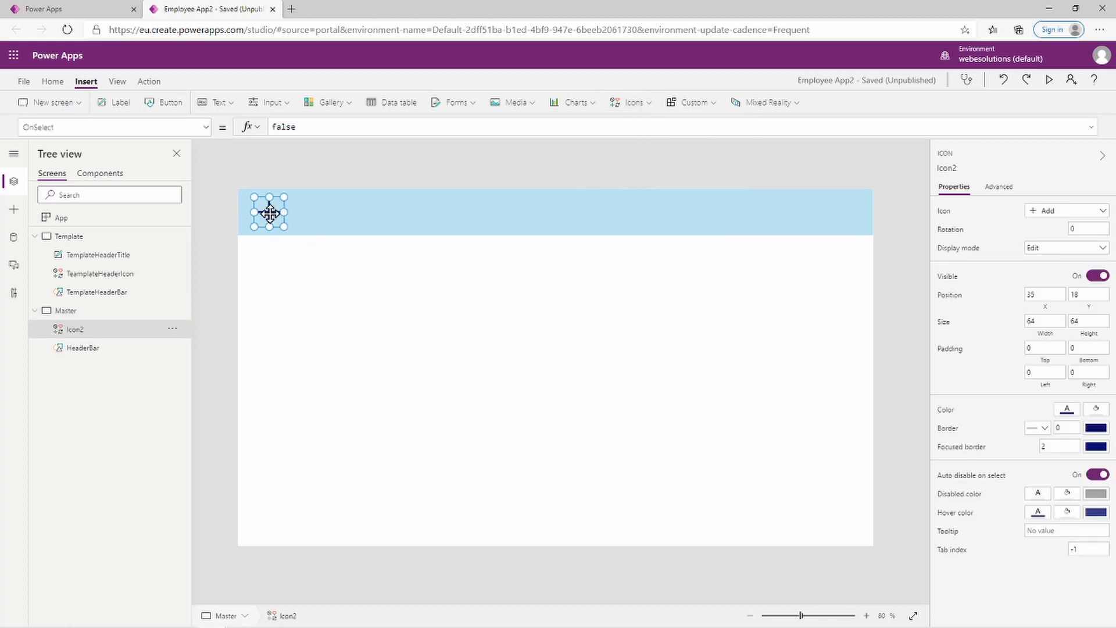
# Replace the Icon formula of the Master screen's Add icon with the partial reference Template
pyautogui.click(207, 133)
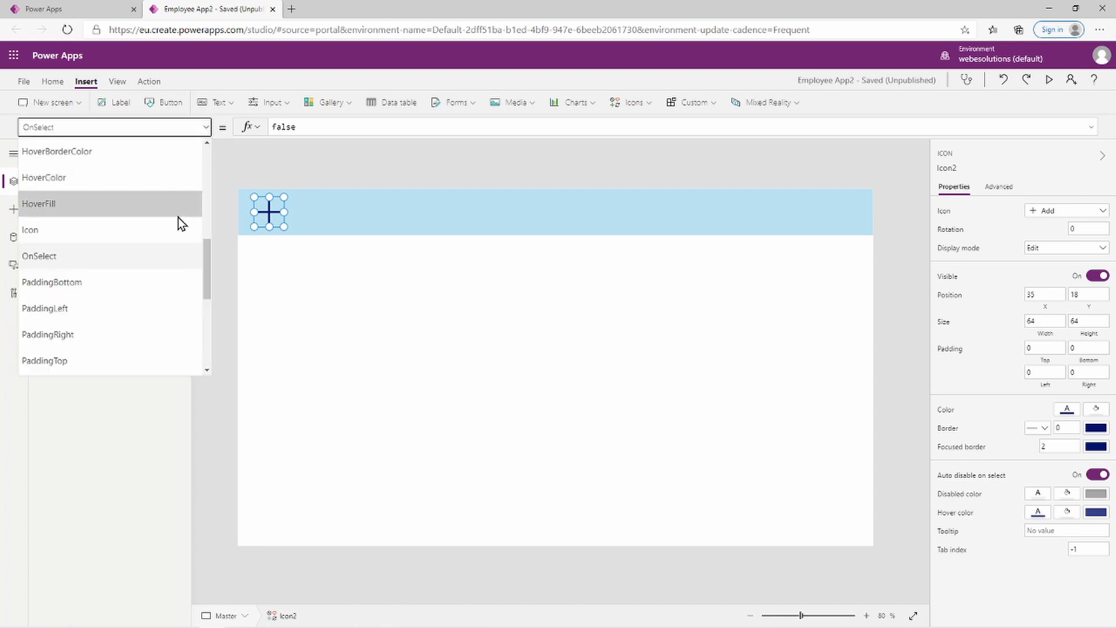
pyautogui.scroll(-5, 169, 306)
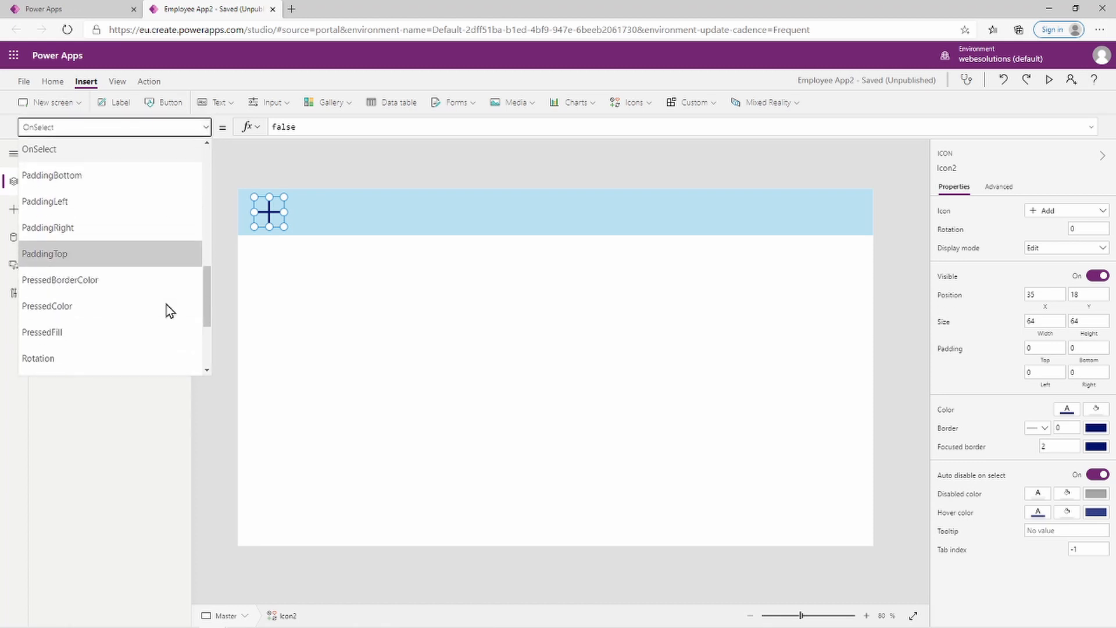
pyautogui.scroll(5, 168, 311)
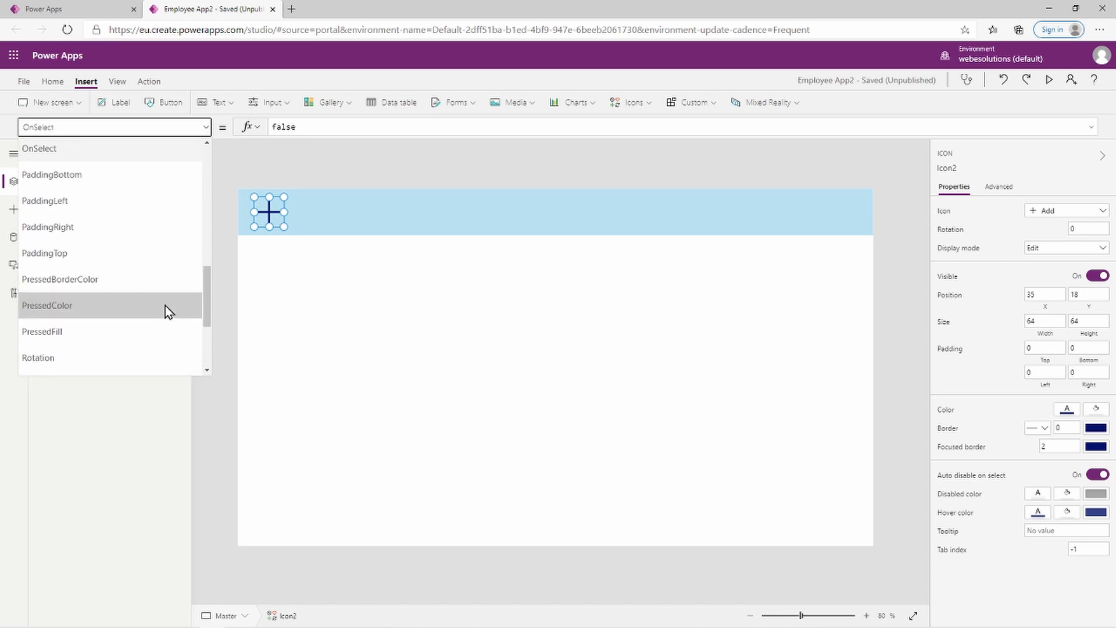
pyautogui.click(118, 276)
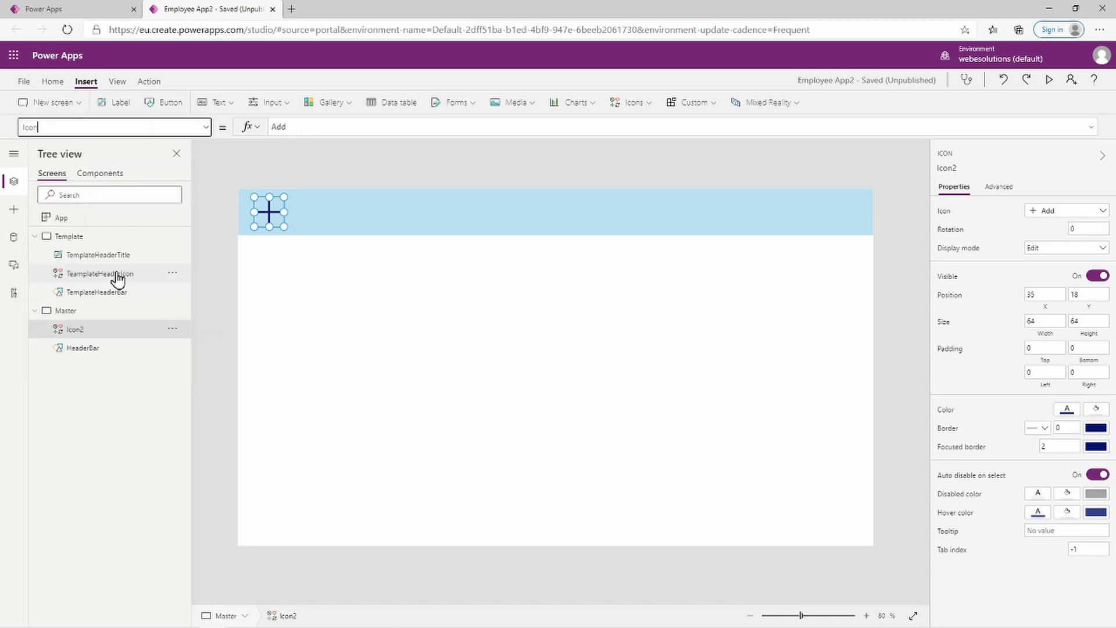
pyautogui.click(292, 126)
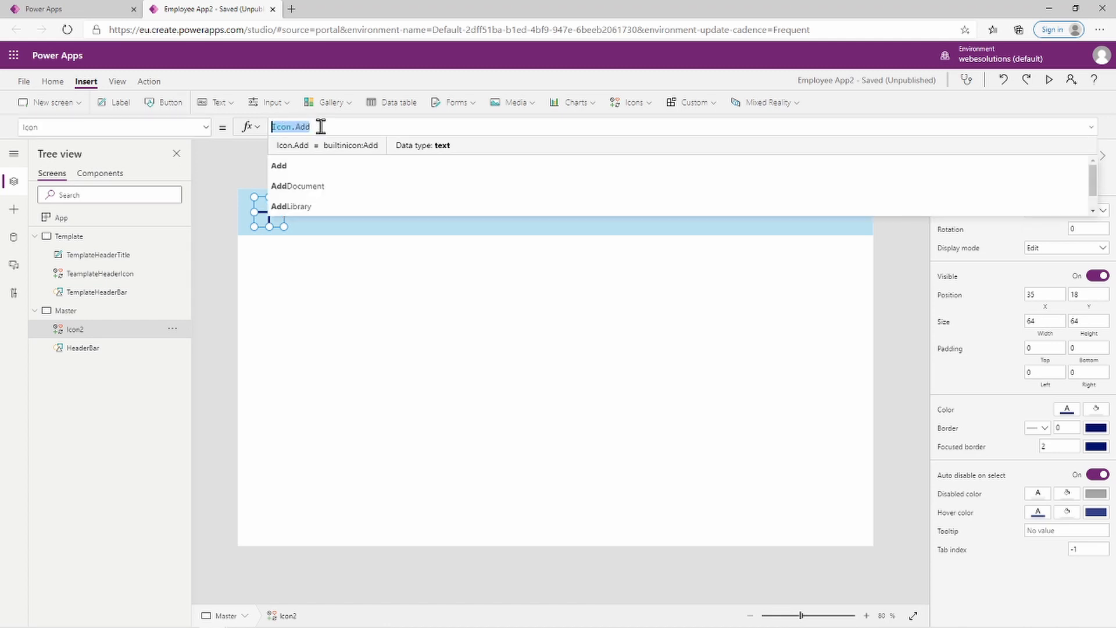
pyautogui.press('BackSpace')
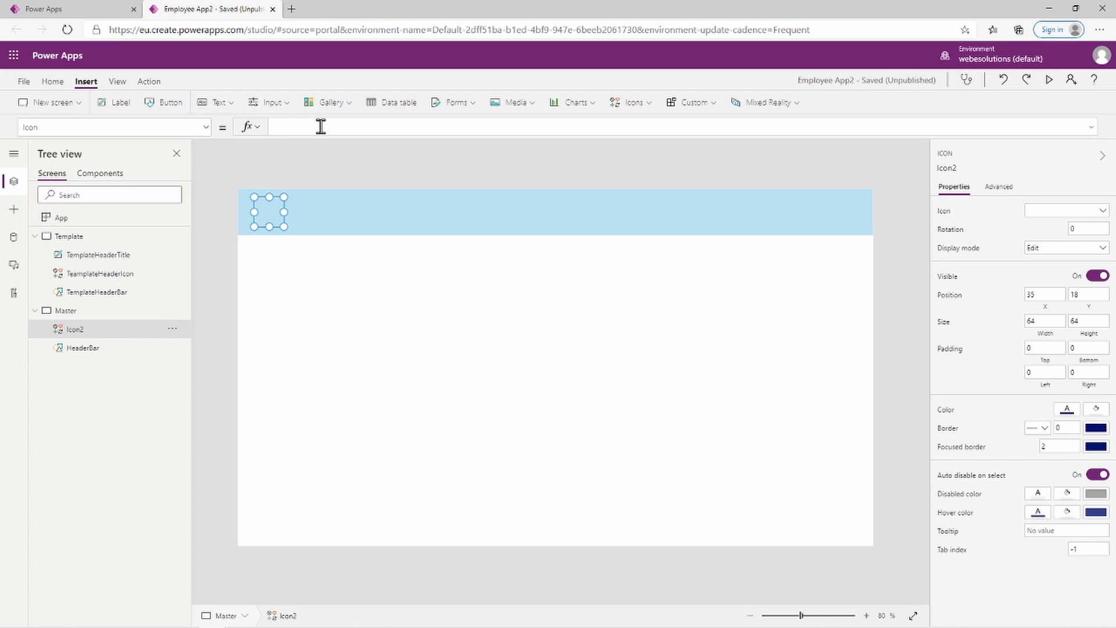
pyautogui.write('Templa')
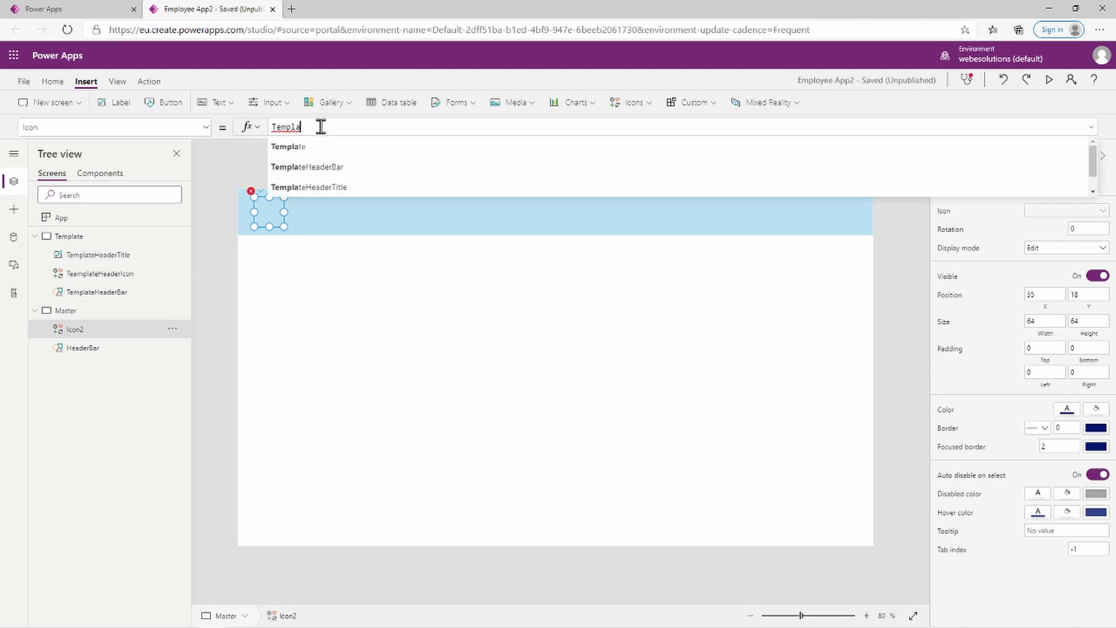
pyautogui.write('teHeader')
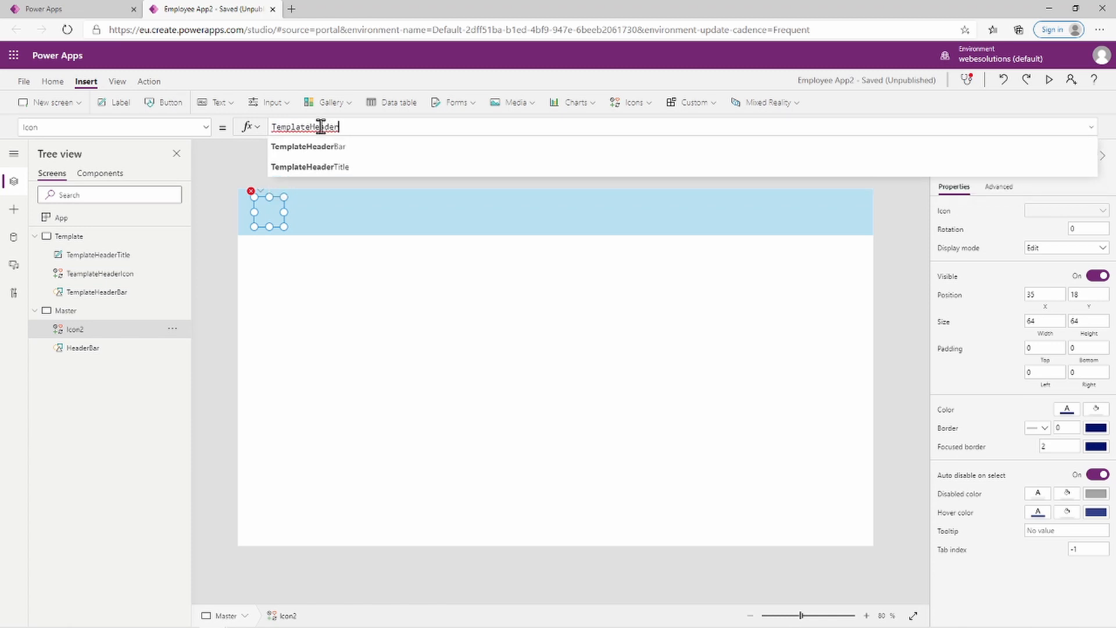
pyautogui.write('Ic')
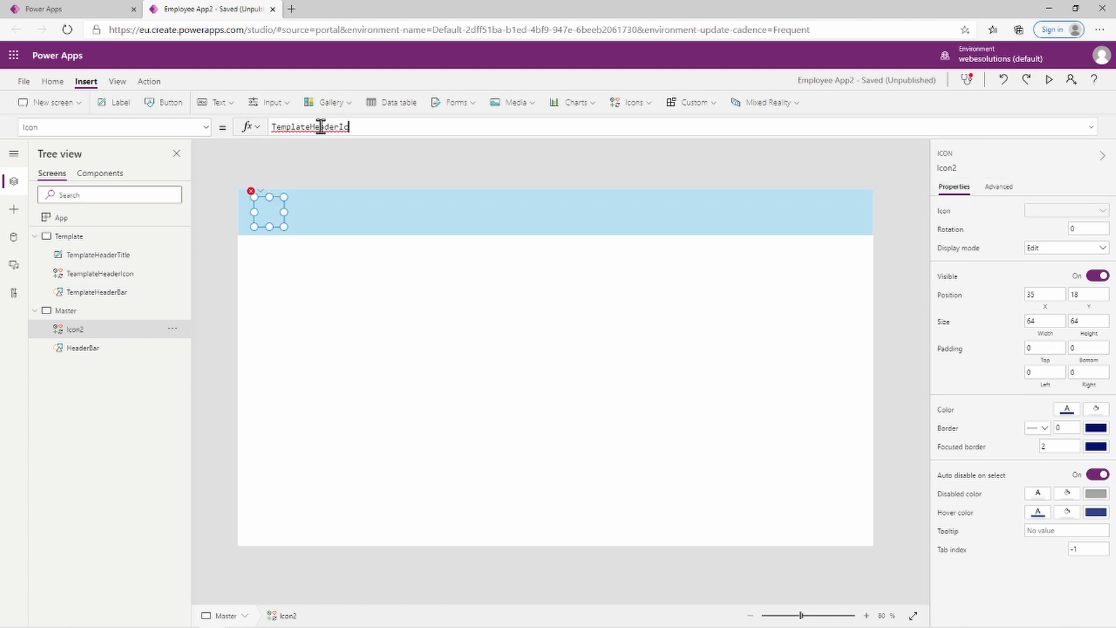
pyautogui.press('BackSpace')
pyautogui.press('BackSpace')
pyautogui.press('BackSpace')
pyautogui.press('BackSpace')
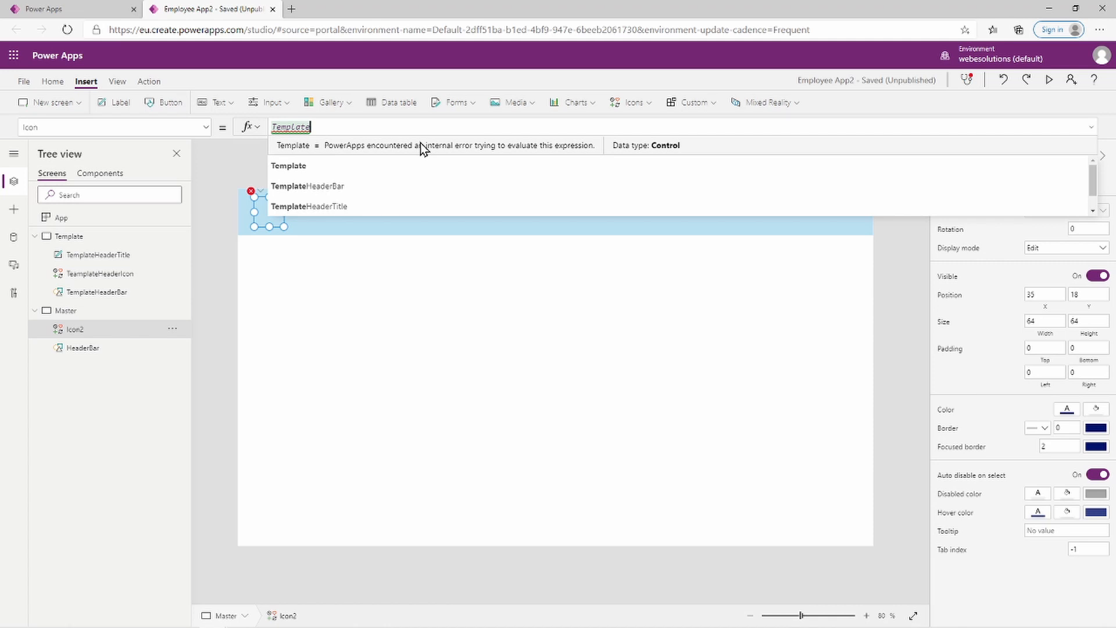
pyautogui.click(440, 333)
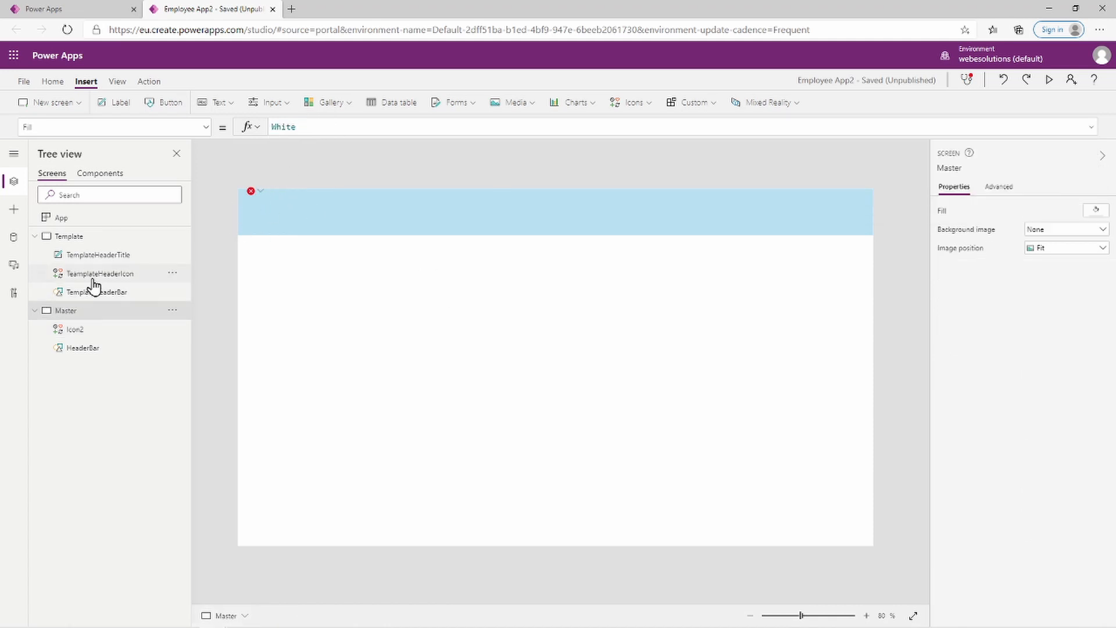
# Check the Master icon's formula error options and the App checker's categories, and close the checker
pyautogui.click(253, 198)
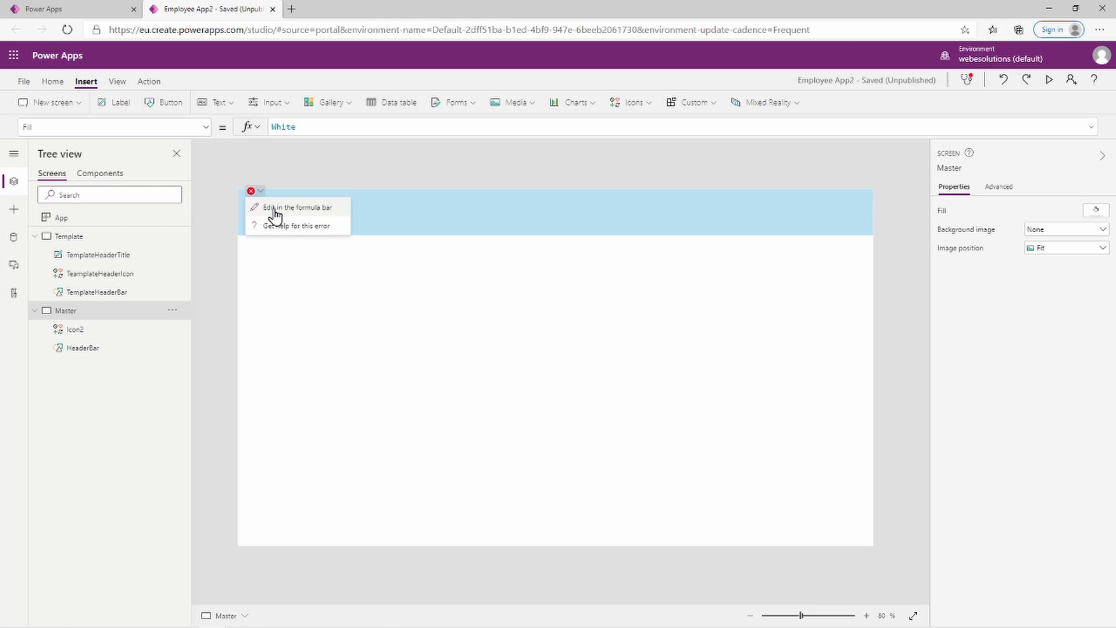
pyautogui.click(967, 83)
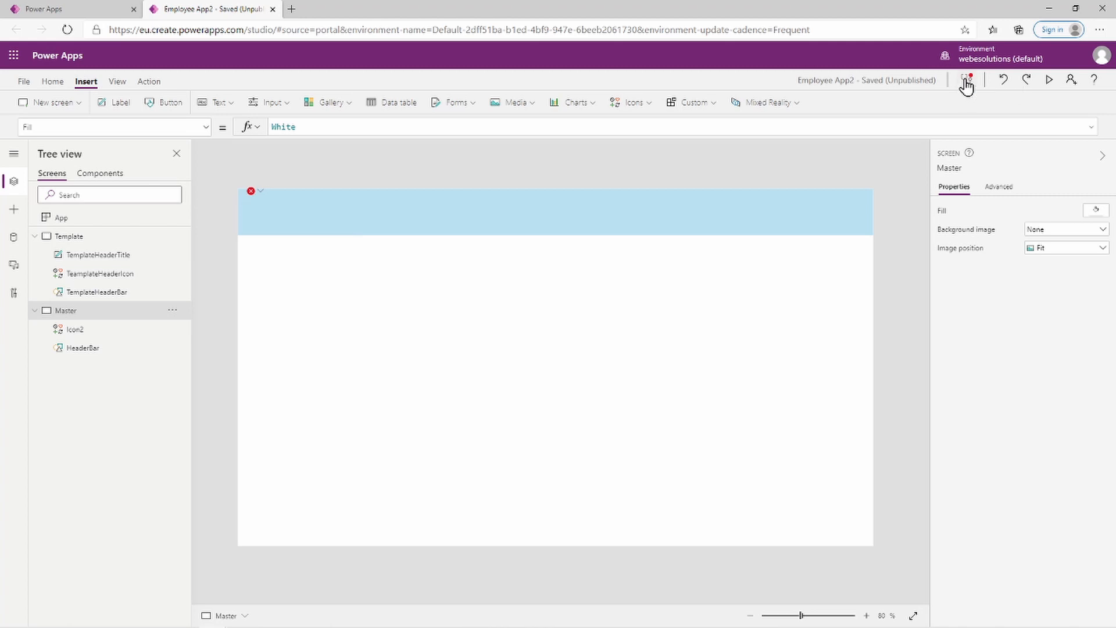
pyautogui.click(967, 82)
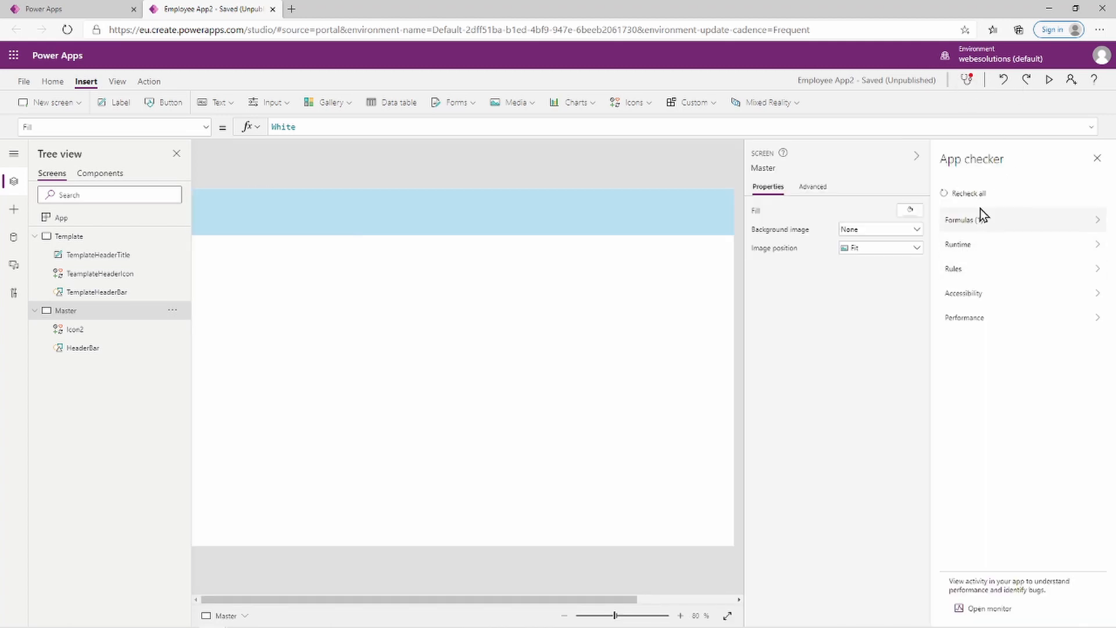
pyautogui.click(1097, 158)
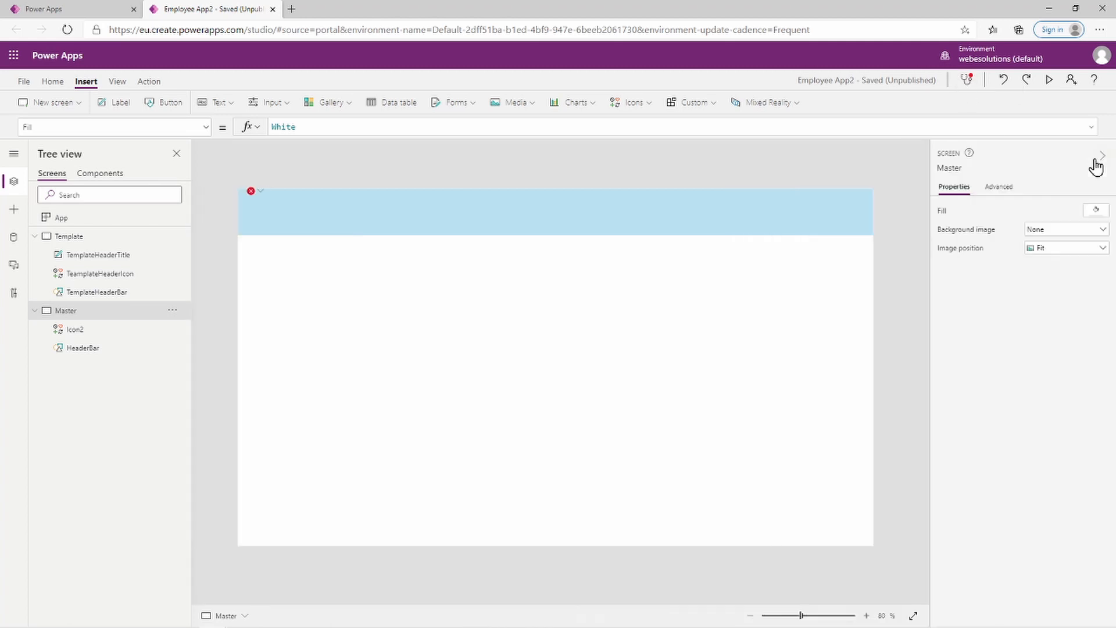
# Correct the misspelled name of the Template screen's icon to TemplateHeaderIcon
pyautogui.click(117, 278)
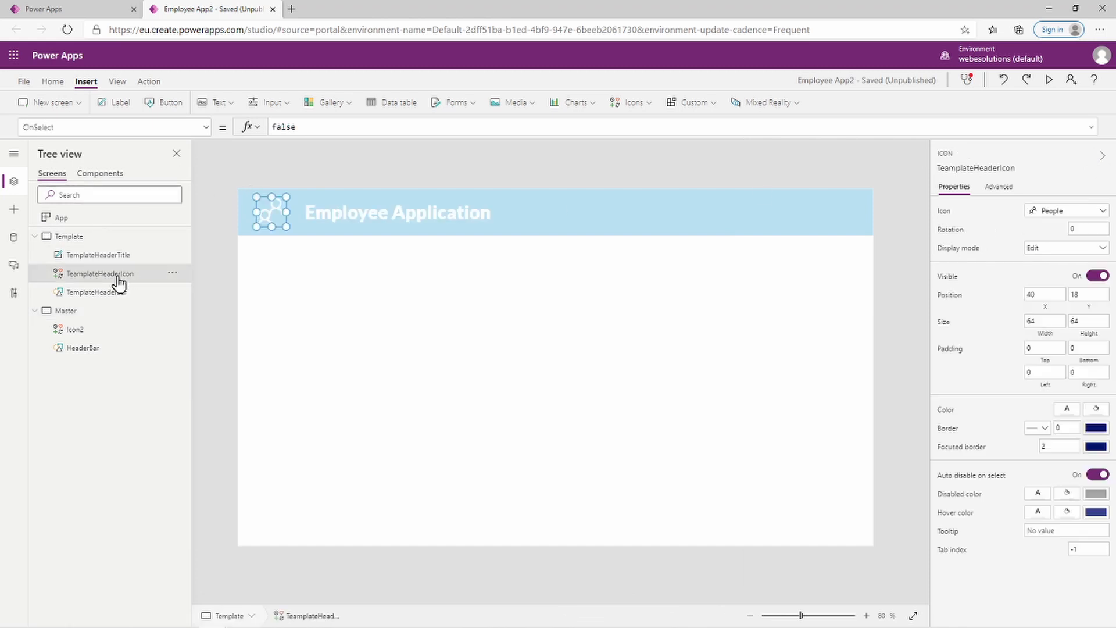
pyautogui.rightClick(118, 279)
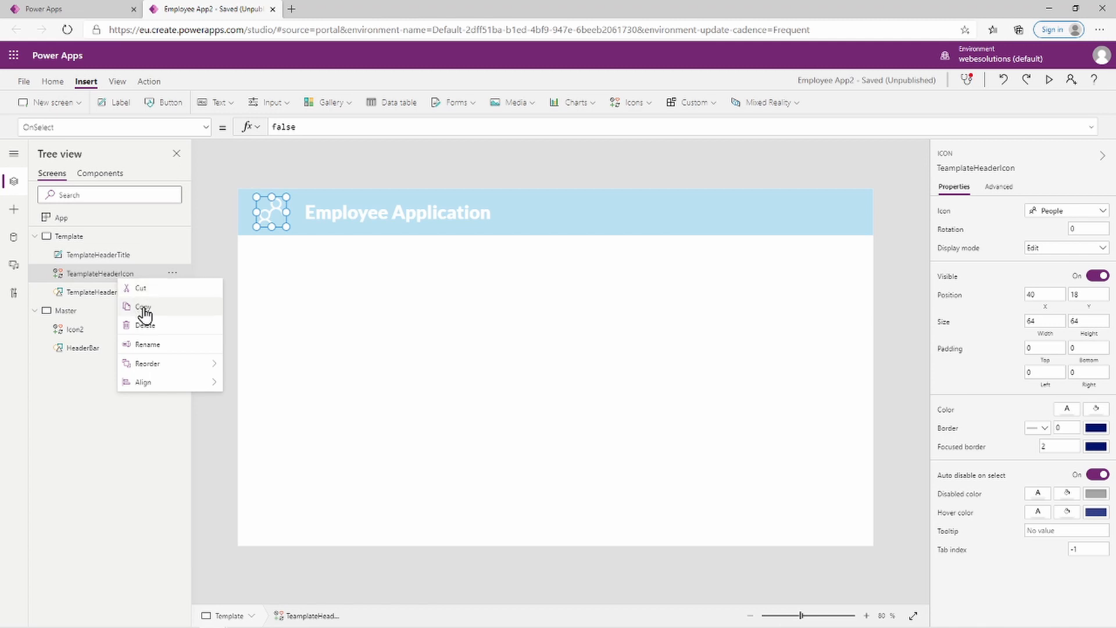
pyautogui.click(149, 345)
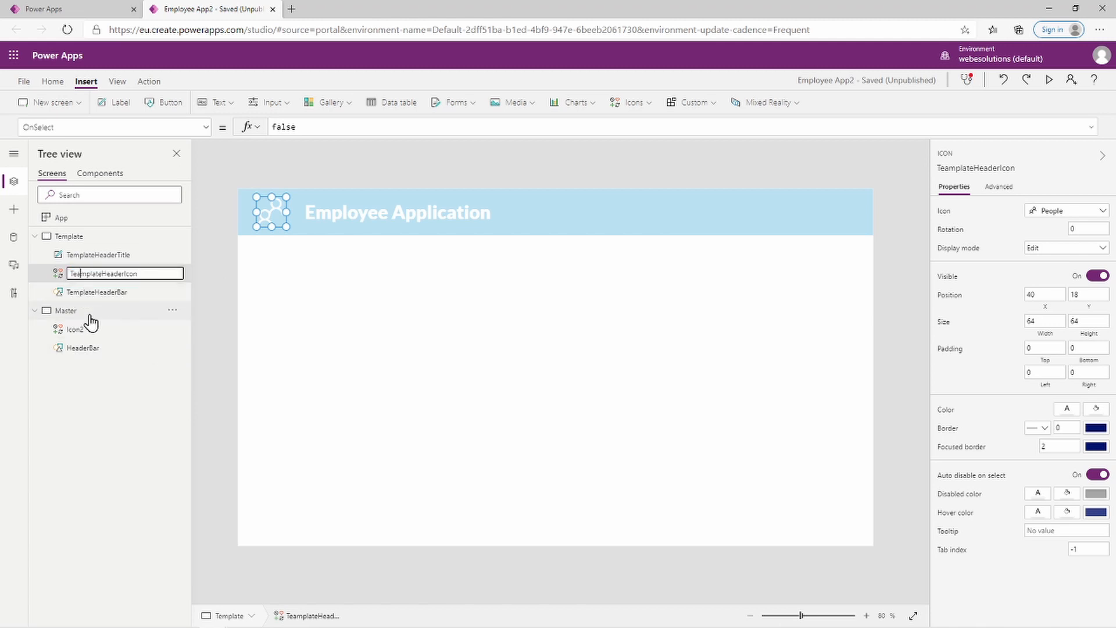
pyautogui.press('BackSpace')
pyautogui.click(313, 340)
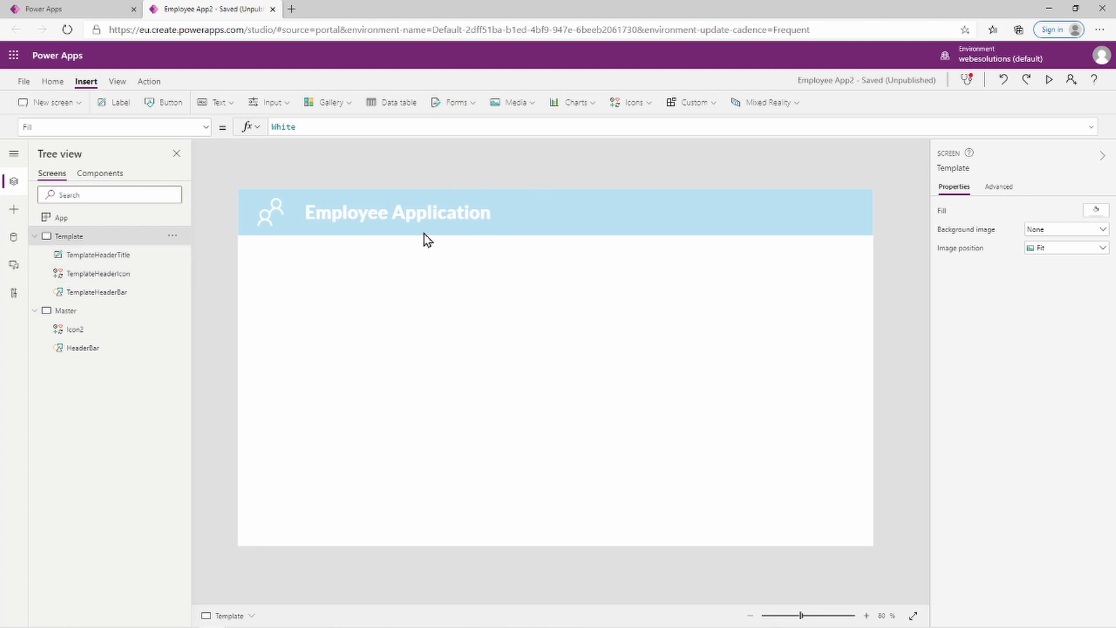
# Complete the Icon formula of the Master screen's icon as TemplateHeaderIcon.Icon
pyautogui.click(81, 317)
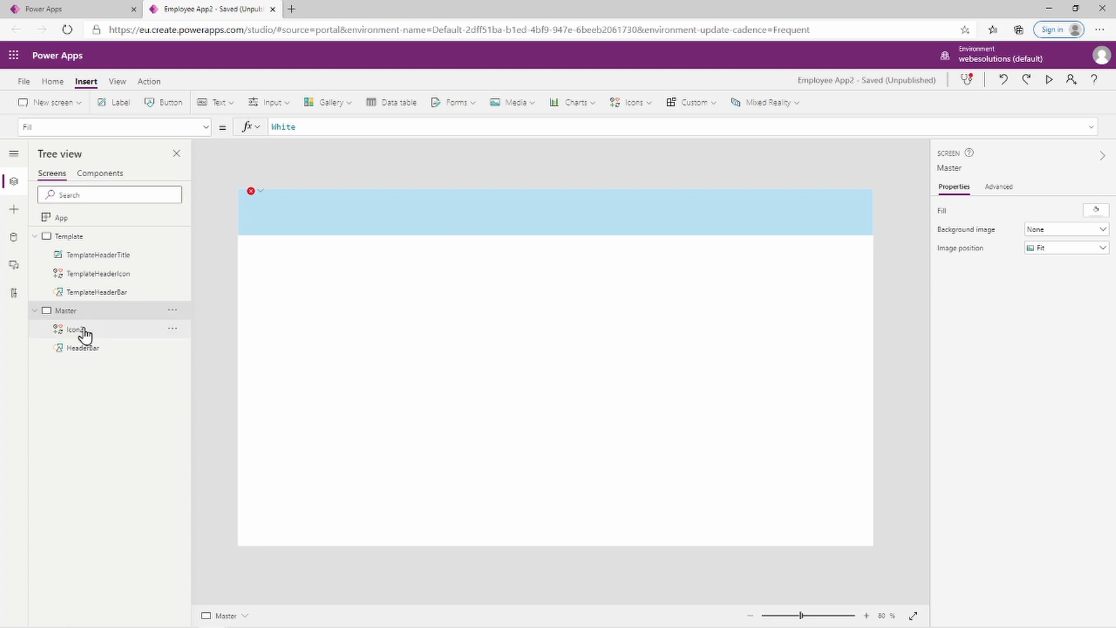
pyautogui.click(89, 331)
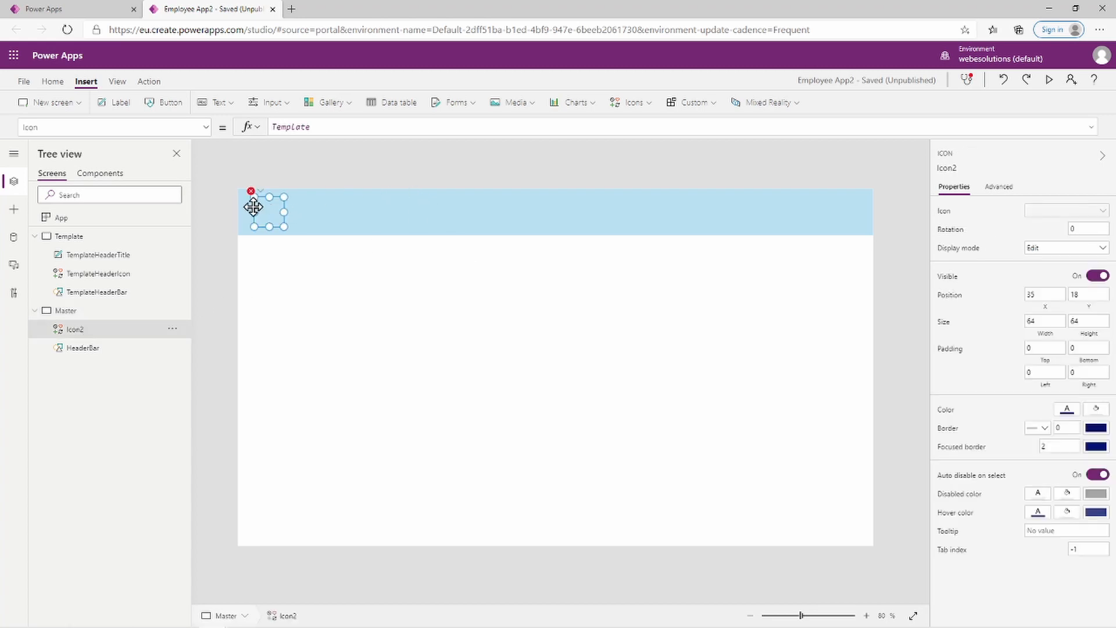
pyautogui.doubleClick(300, 127)
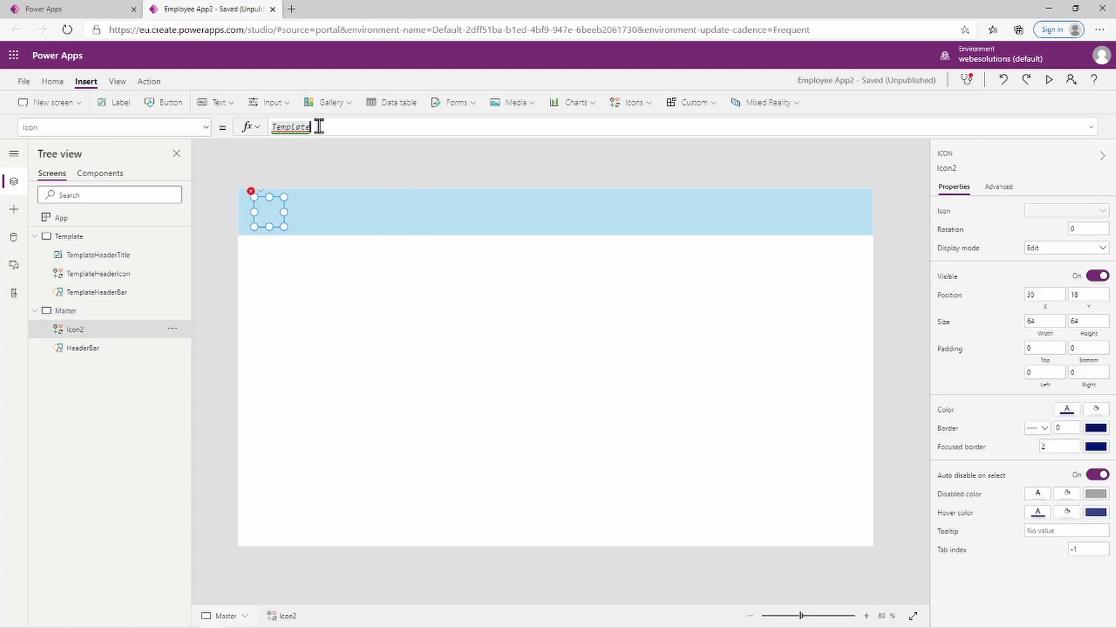
pyautogui.click(329, 126)
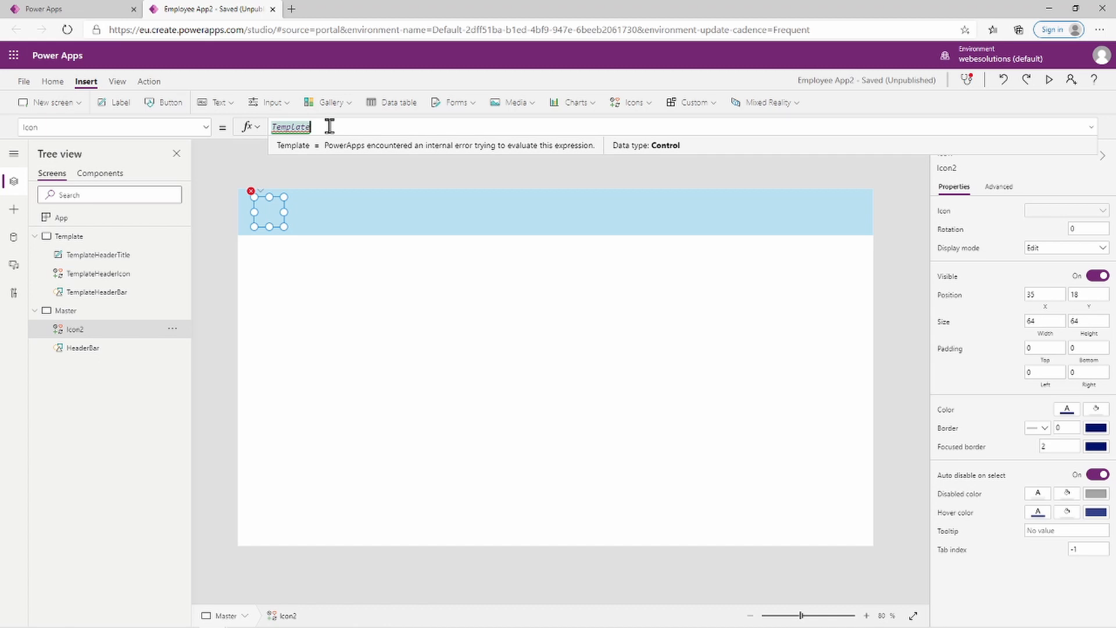
pyautogui.write('Header')
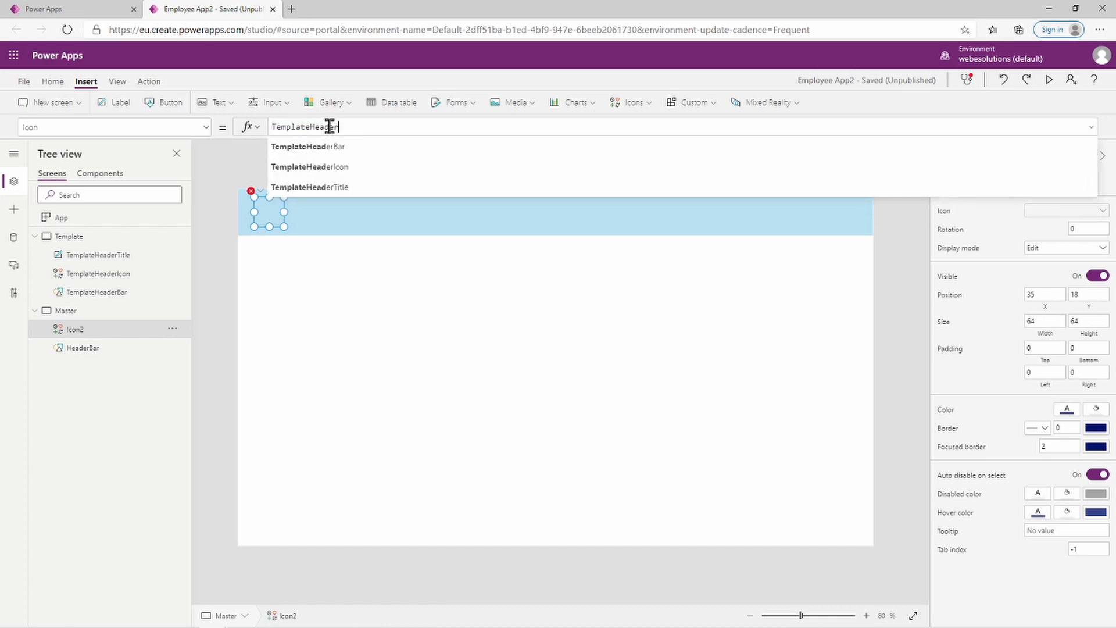
pyautogui.click(353, 170)
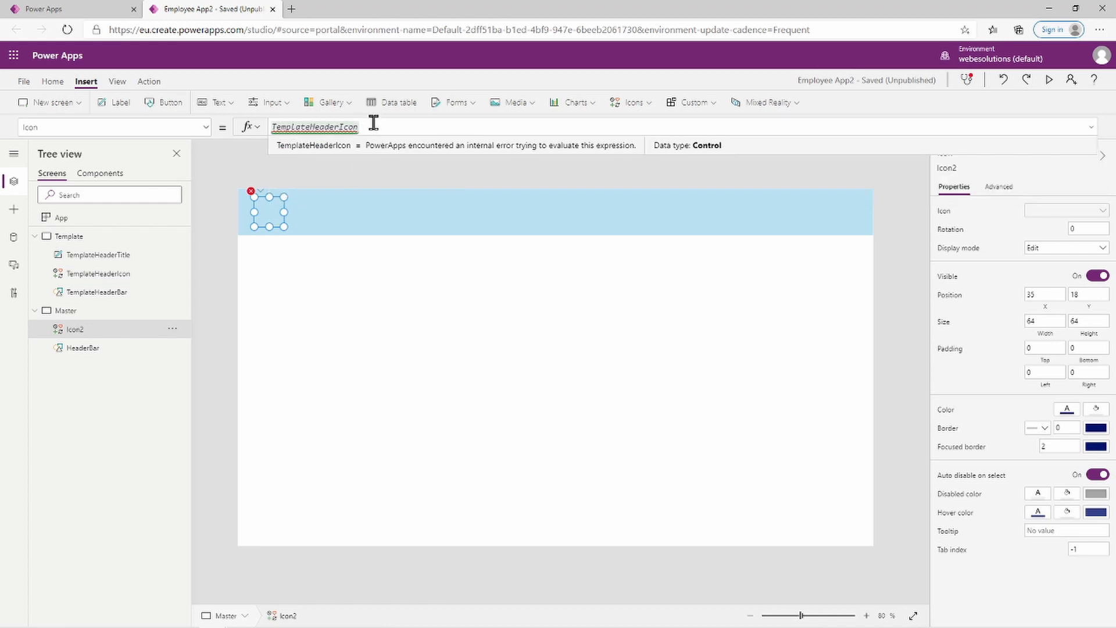
pyautogui.write('.')
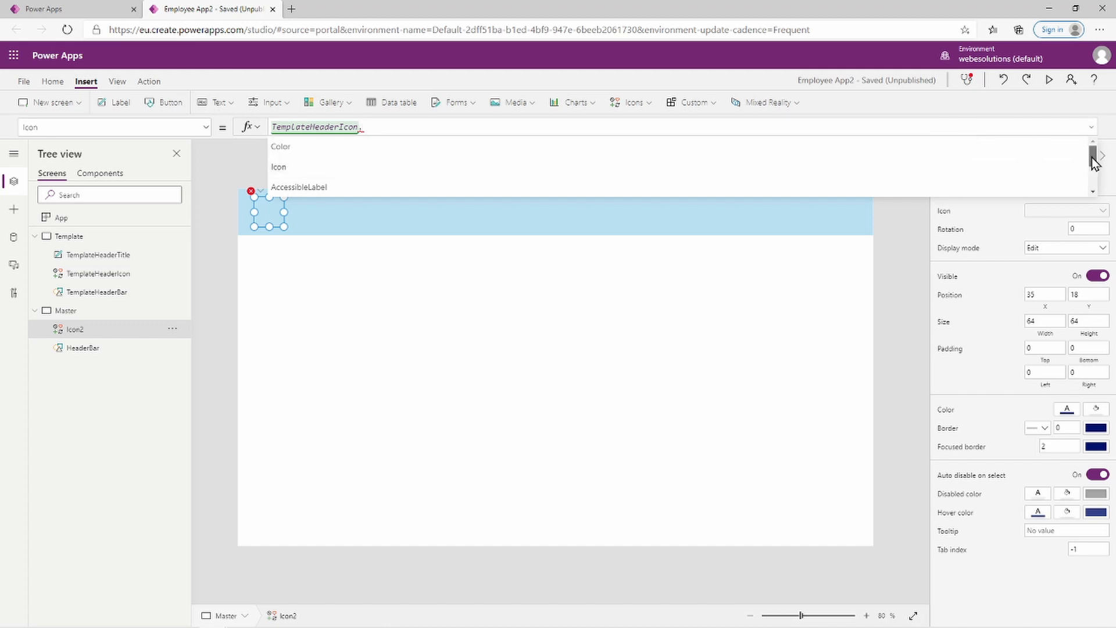
pyautogui.moveTo(1092, 157); pyautogui.dragTo(1095, 175)
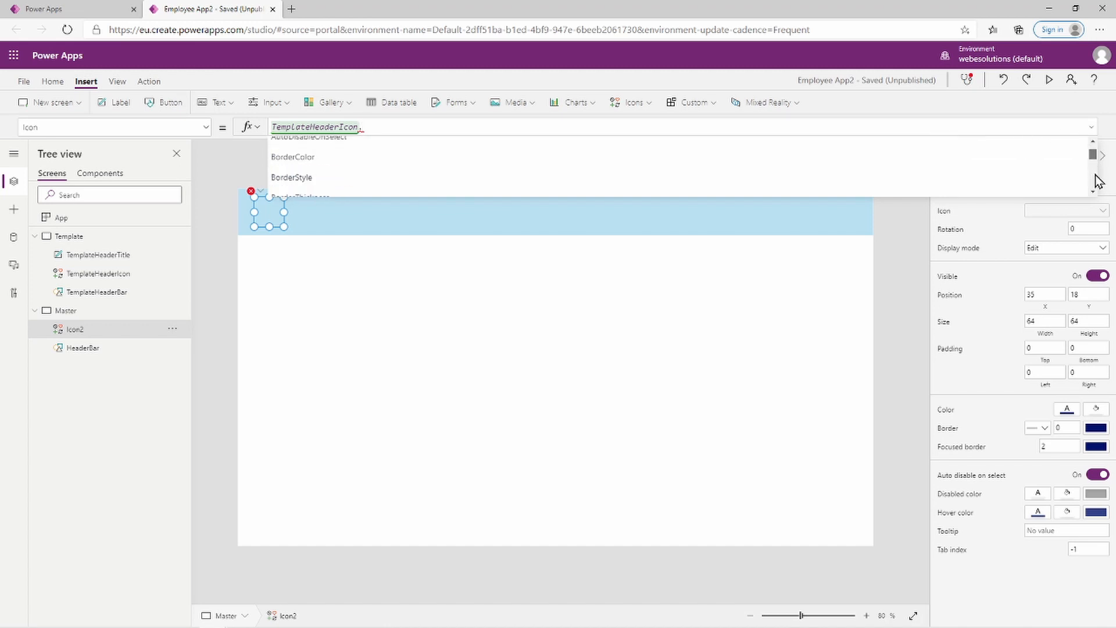
pyautogui.click(1096, 181)
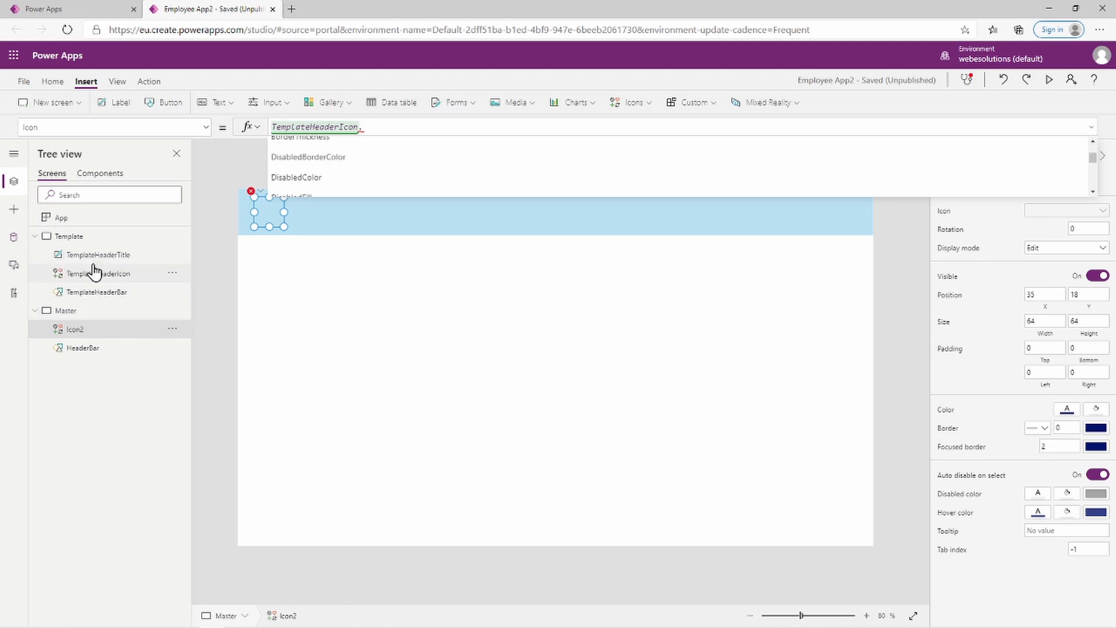
pyautogui.scroll(1, 431, 168)
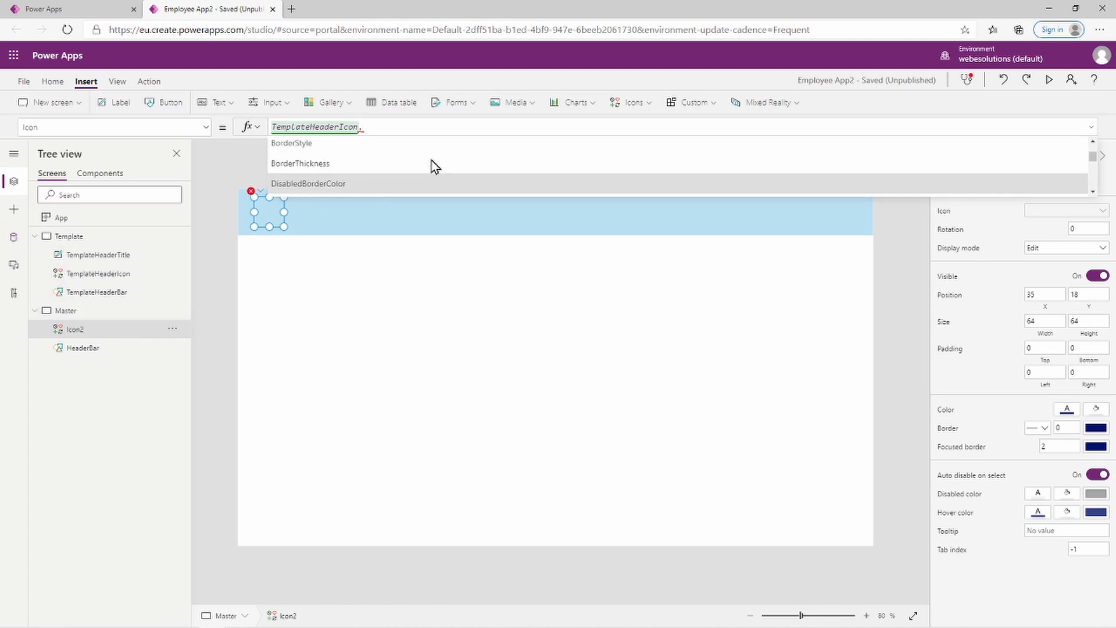
pyautogui.scroll(1, 432, 162)
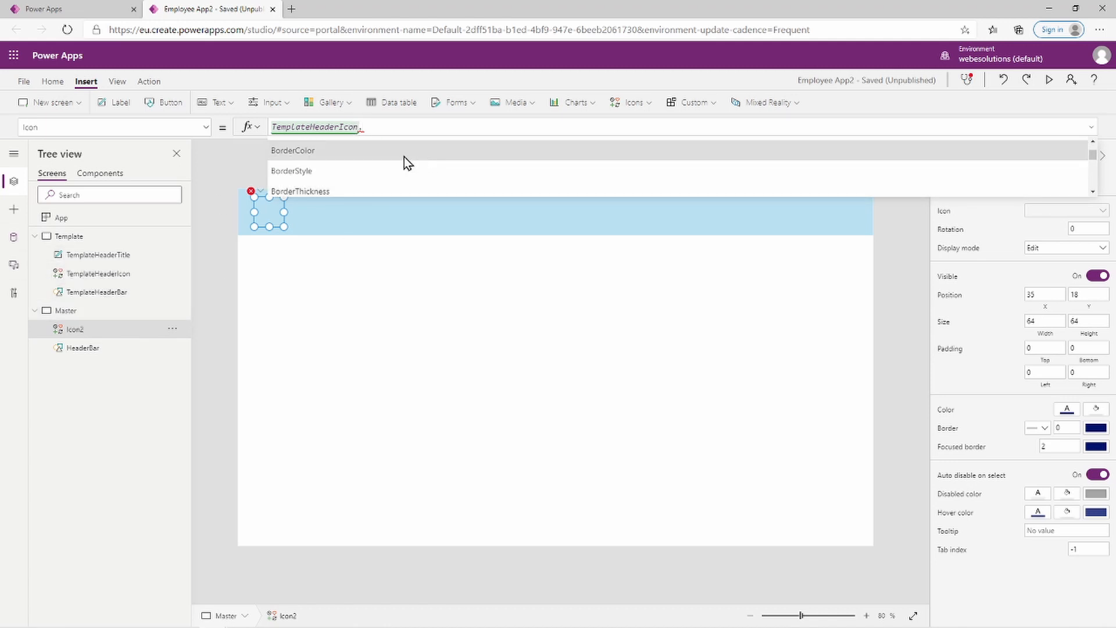
pyautogui.write('Ic')
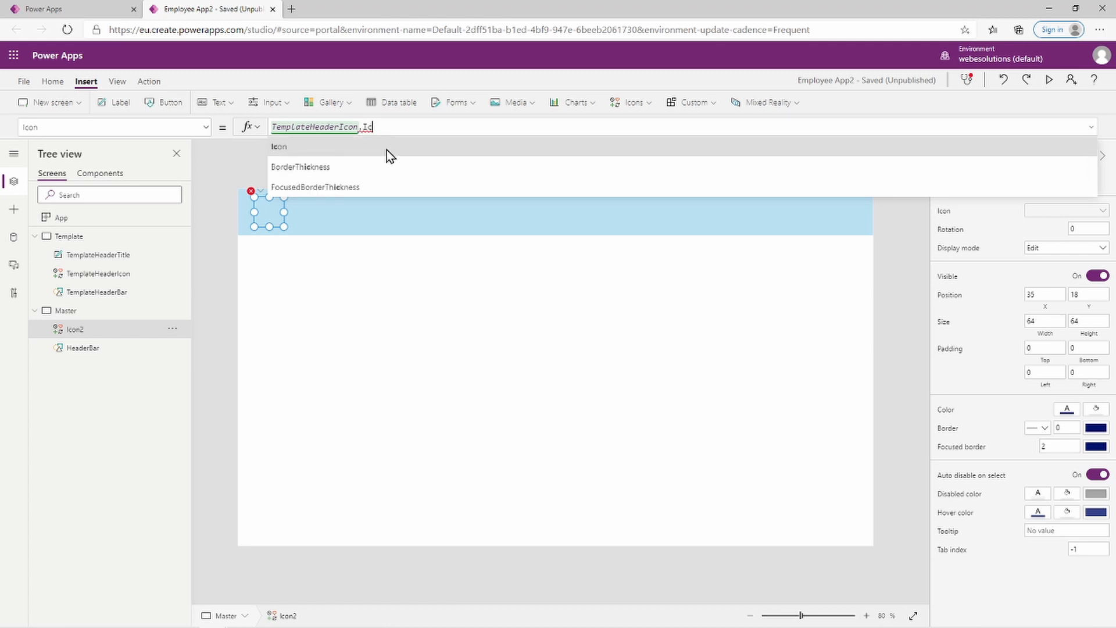
pyautogui.click(386, 149)
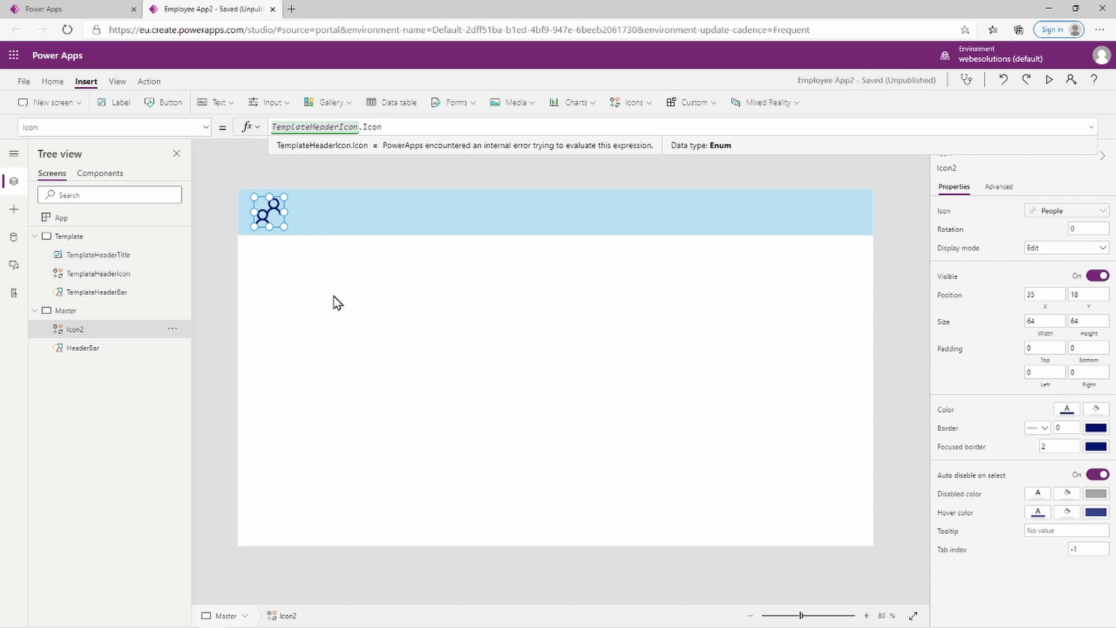
# Replace the Color formula of the Master screen's icon with TemplateHeaderIcon
pyautogui.click(273, 216)
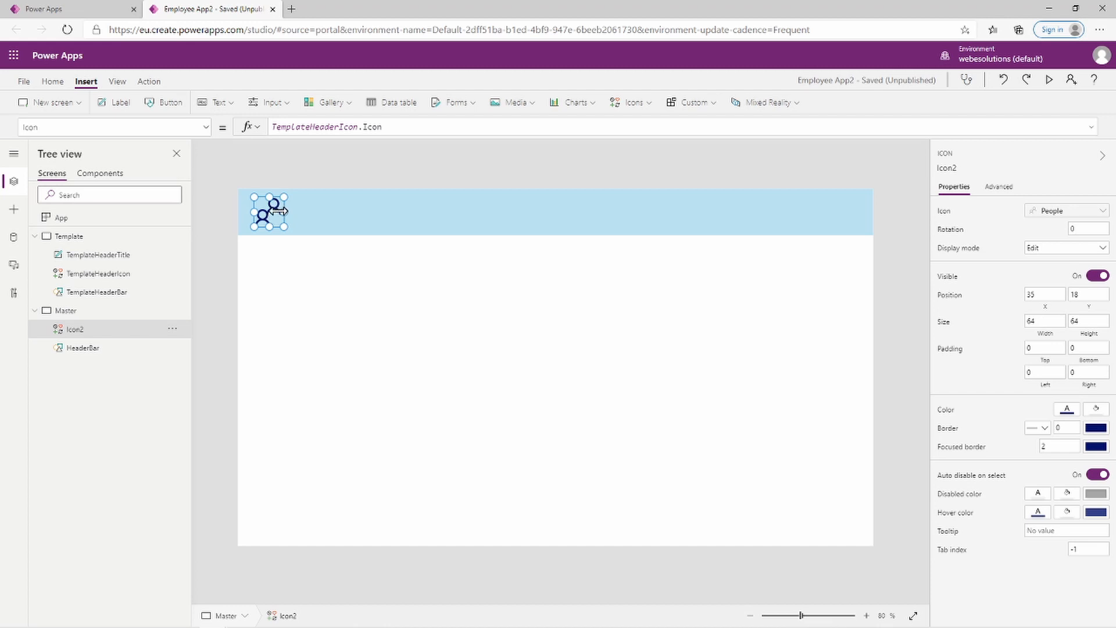
pyautogui.click(206, 127)
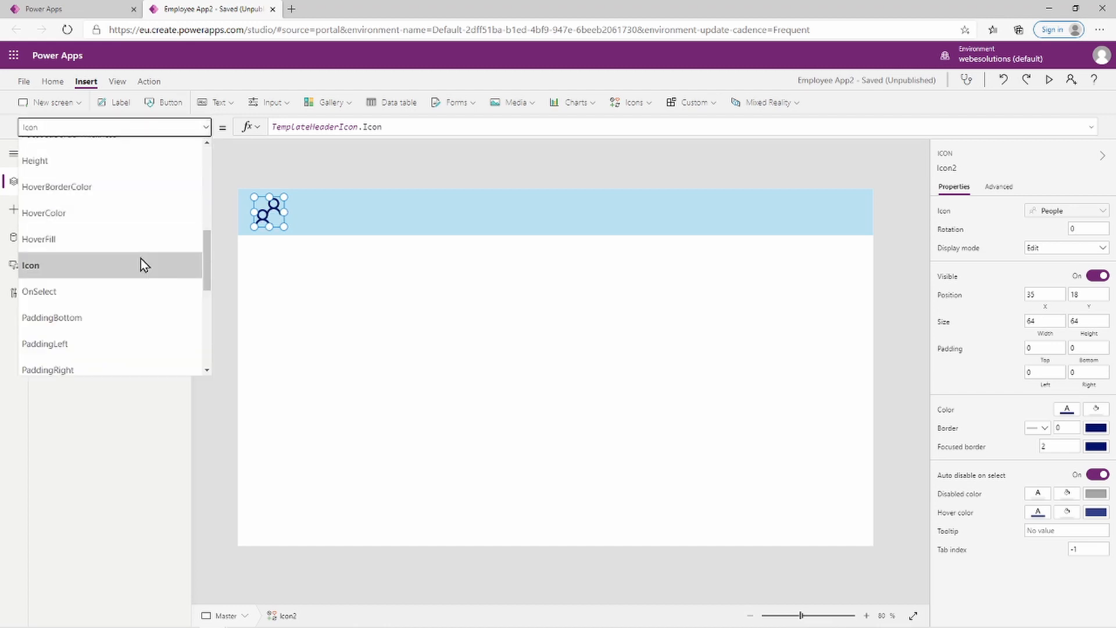
pyautogui.scroll(3, 142, 259)
pyautogui.scroll(3, 142, 260)
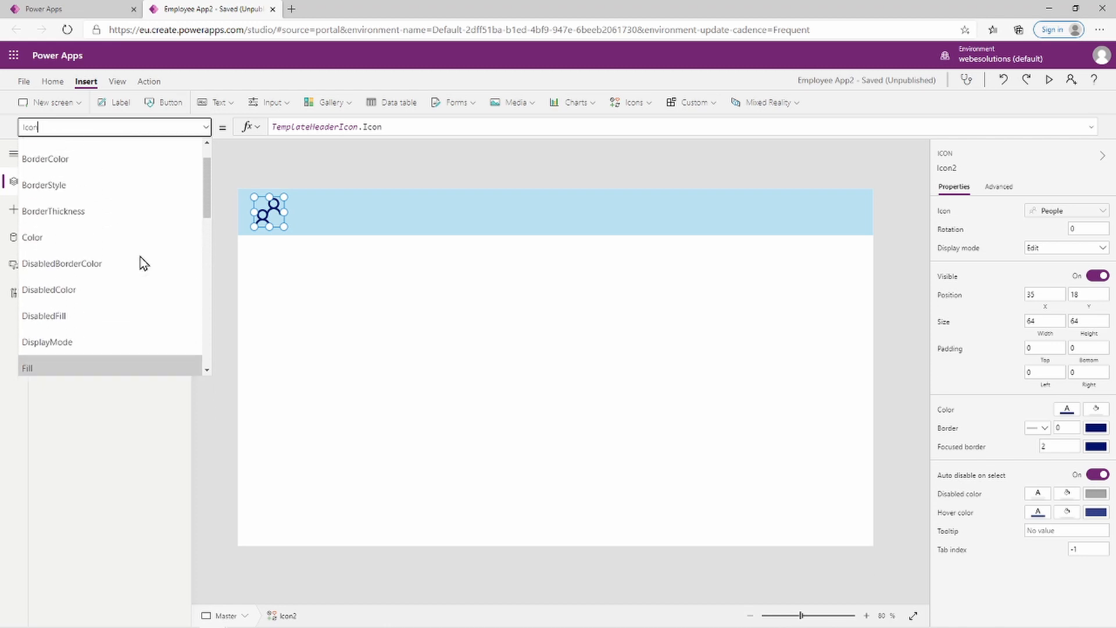
pyautogui.click(90, 240)
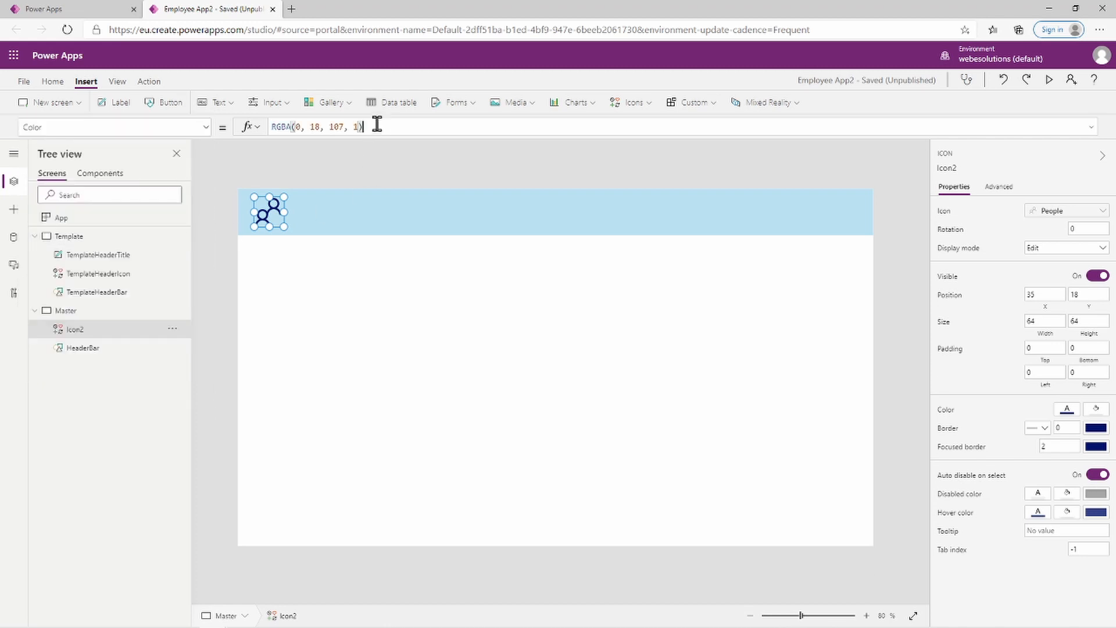
pyautogui.moveTo(376, 123); pyautogui.dragTo(244, 128)
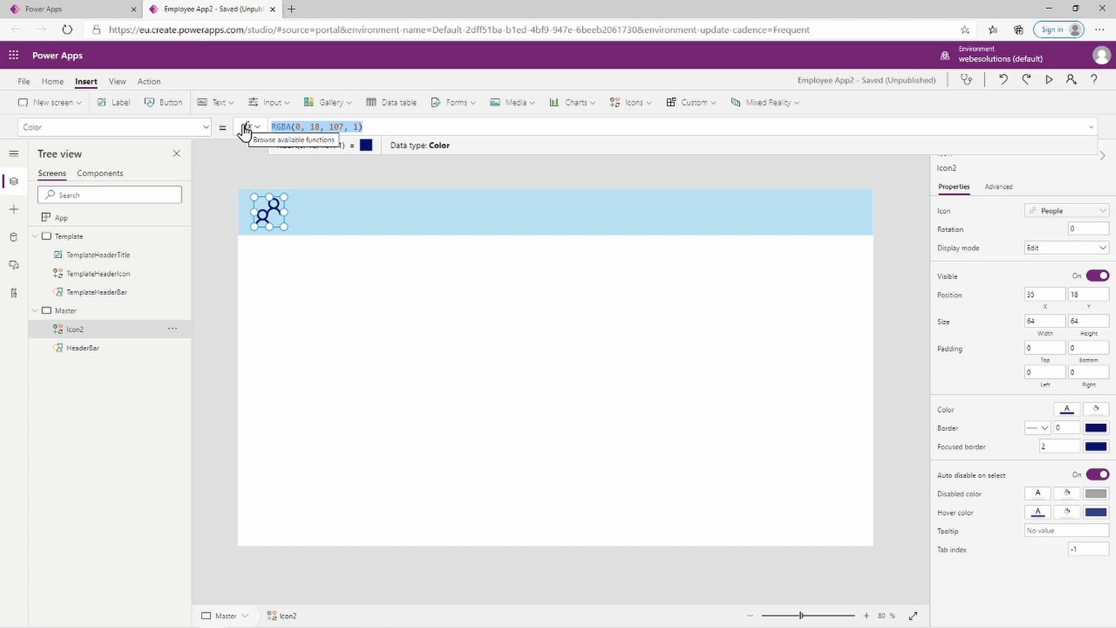
pyautogui.write('Temp')
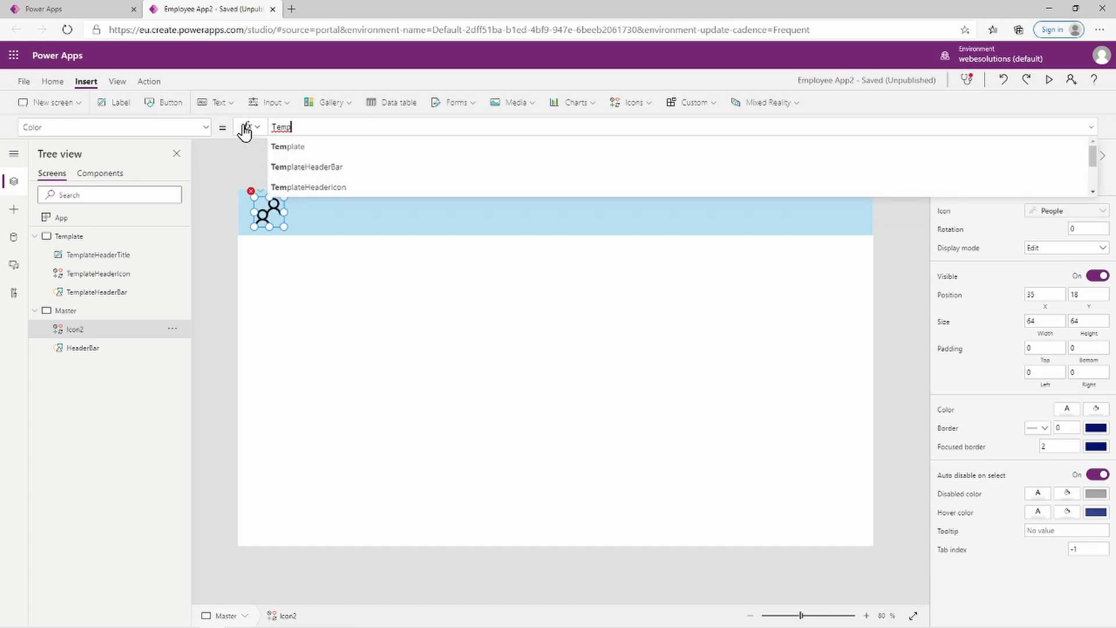
pyautogui.write('lateH')
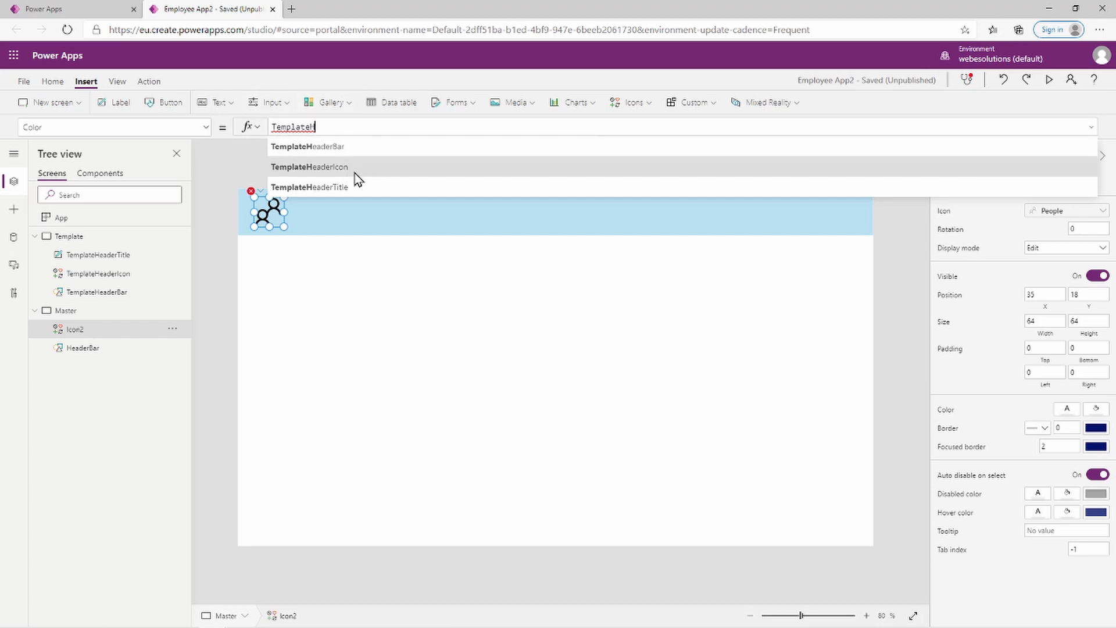
pyautogui.click(356, 176)
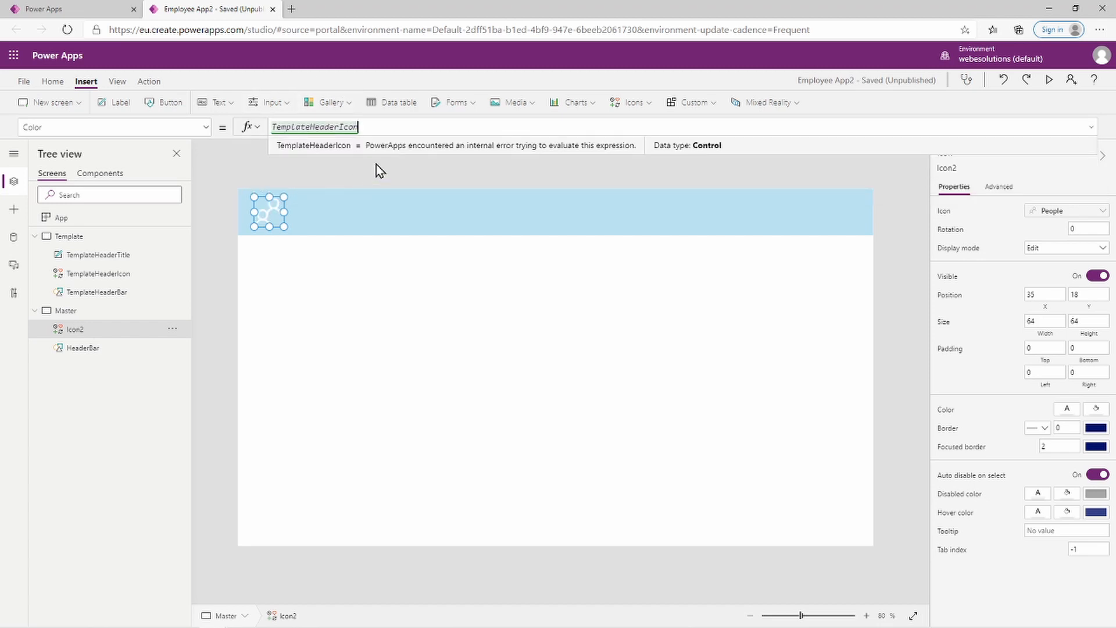
pyautogui.click(459, 346)
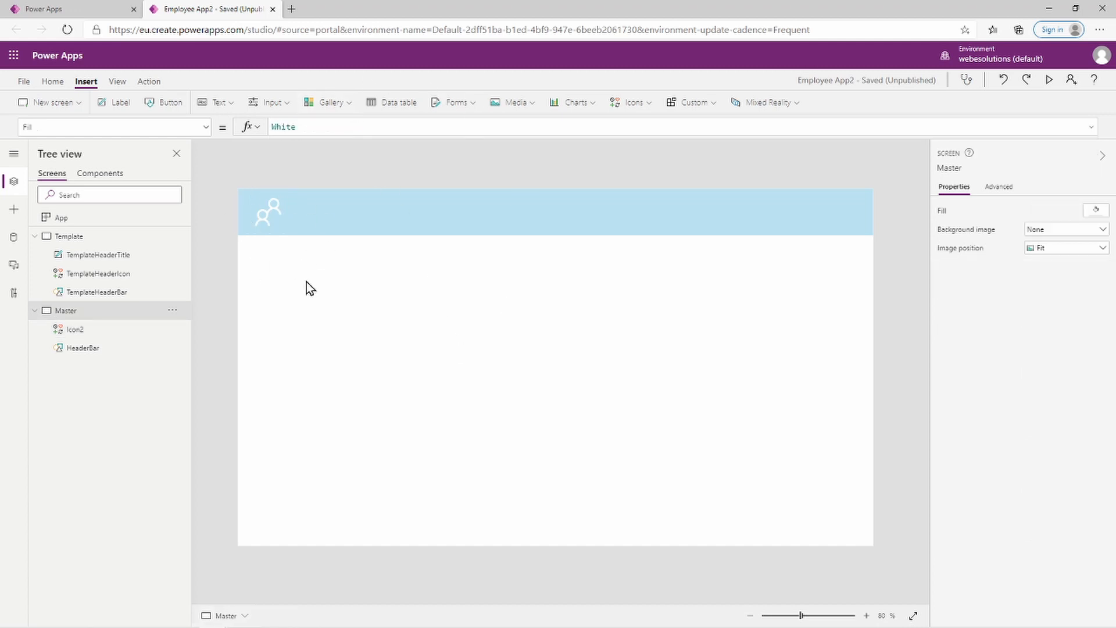
# Set the Template screen's TemplateHeaderIcon color to the darkest theme red and check the Master screen's icon
pyautogui.click(133, 281)
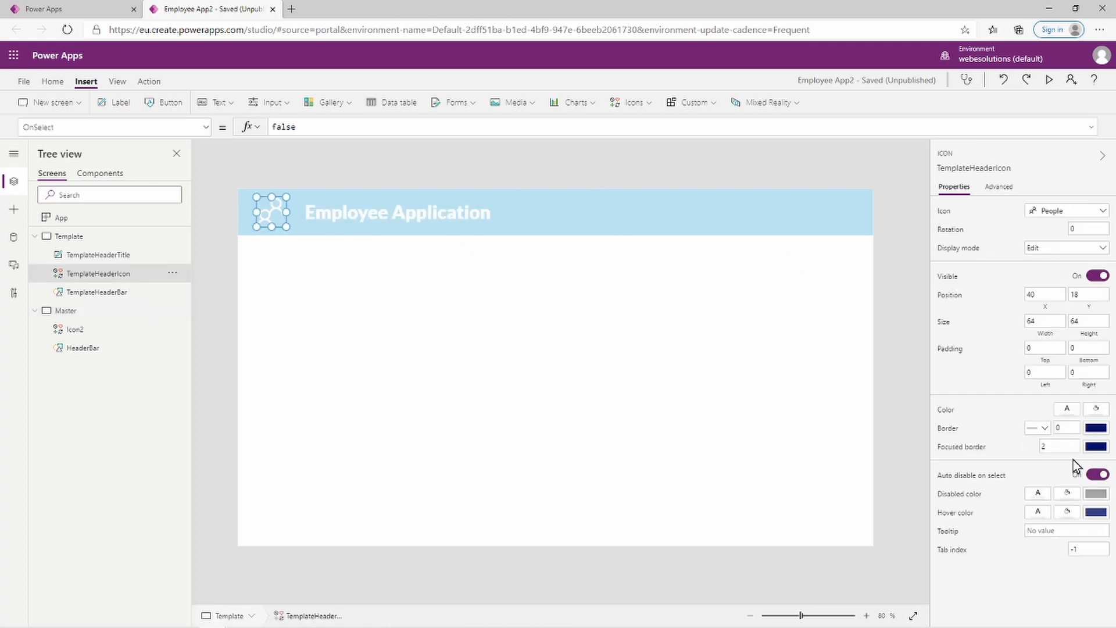
pyautogui.click(1069, 411)
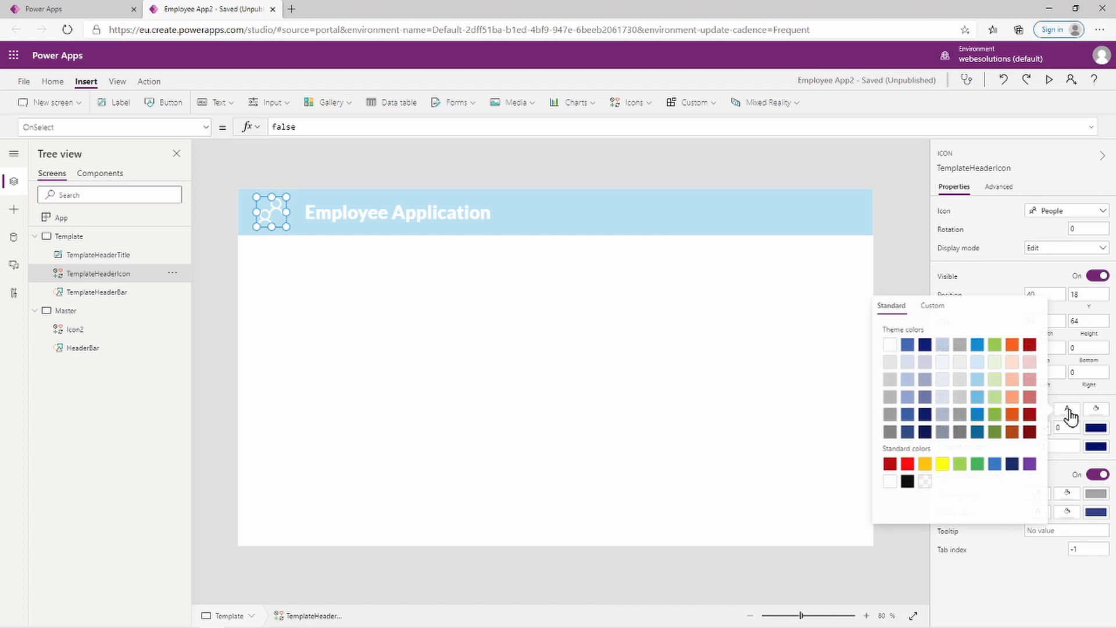
pyautogui.click(1031, 433)
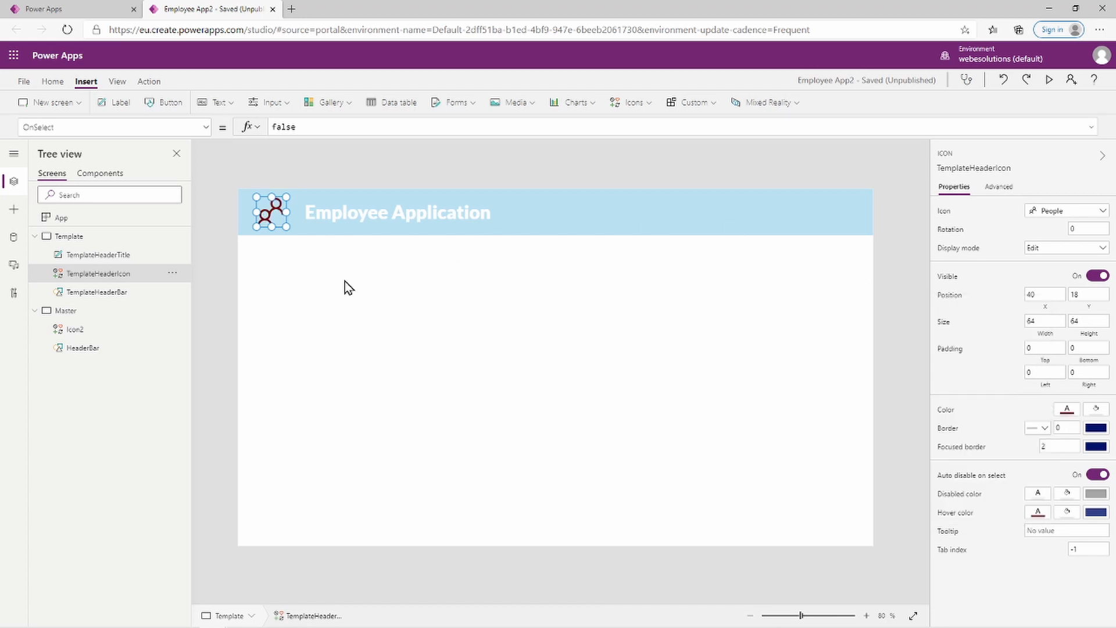
pyautogui.click(79, 329)
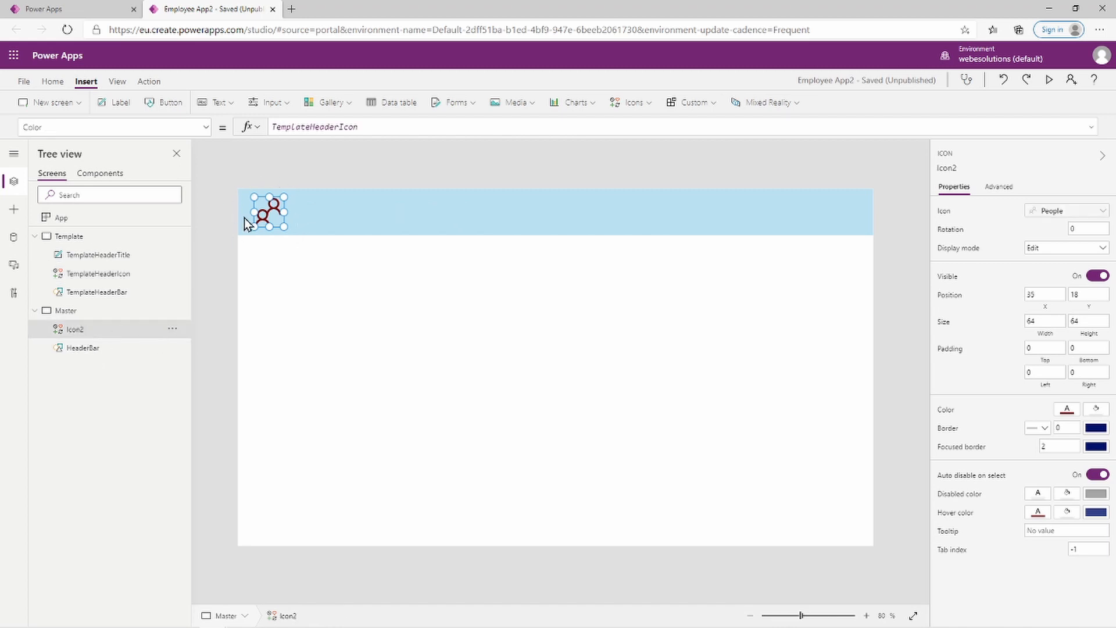
# Set the color of the Template screen's TemplateHeaderIcon to white
pyautogui.click(99, 274)
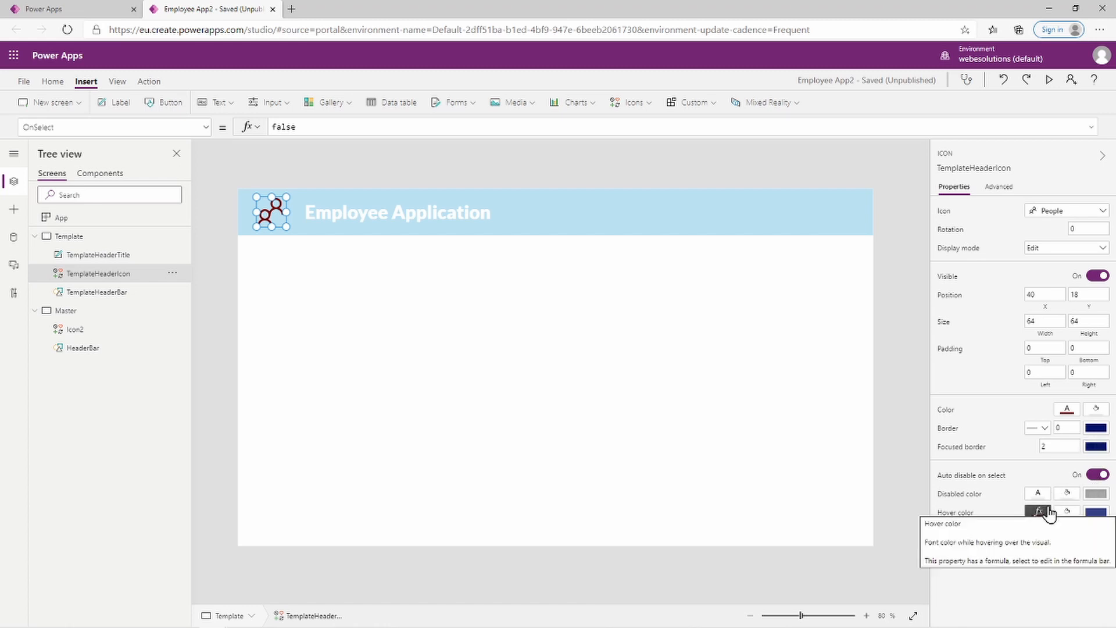
pyautogui.click(1067, 412)
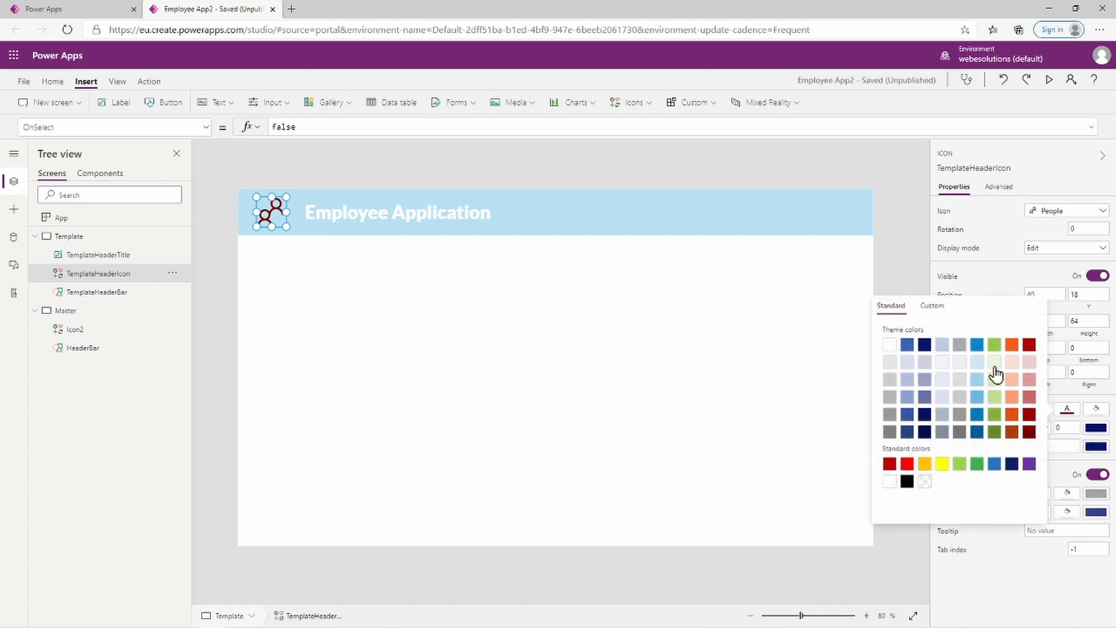
pyautogui.click(890, 345)
pyautogui.click(599, 402)
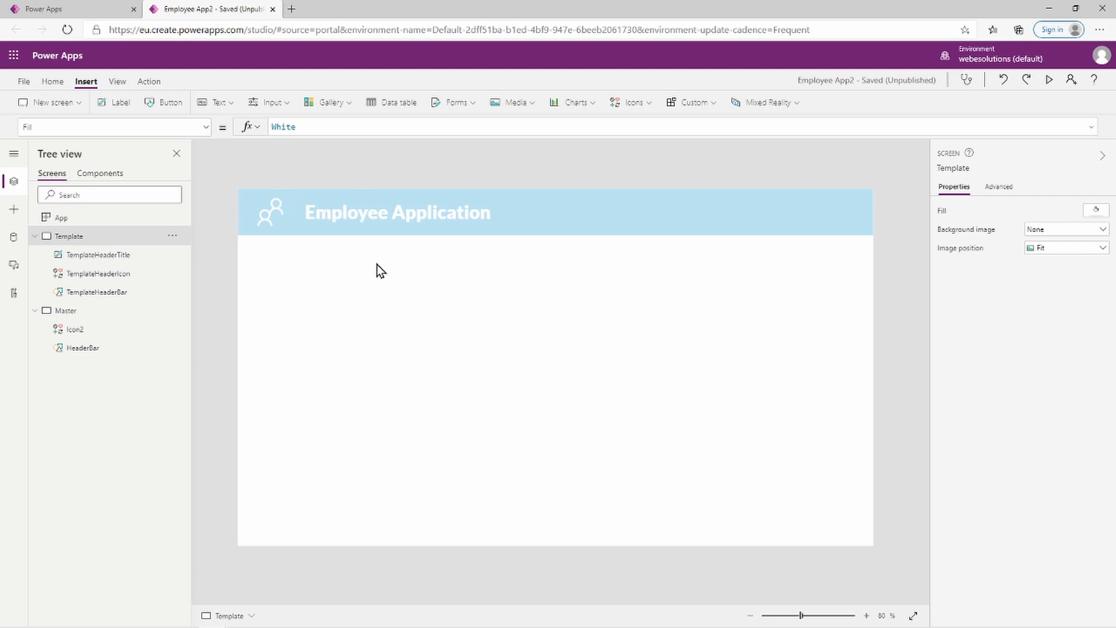
# Rename the Master screen's icon as HeaderIcon
pyautogui.click(84, 331)
pyautogui.rightClick(86, 332)
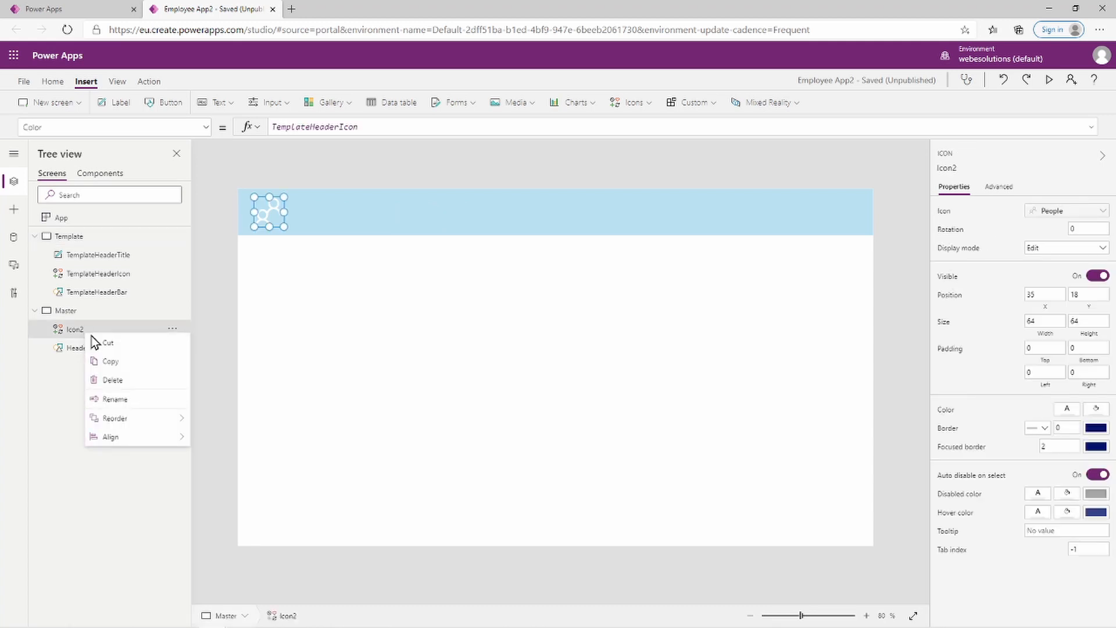
pyautogui.click(128, 401)
pyautogui.write('Hea')
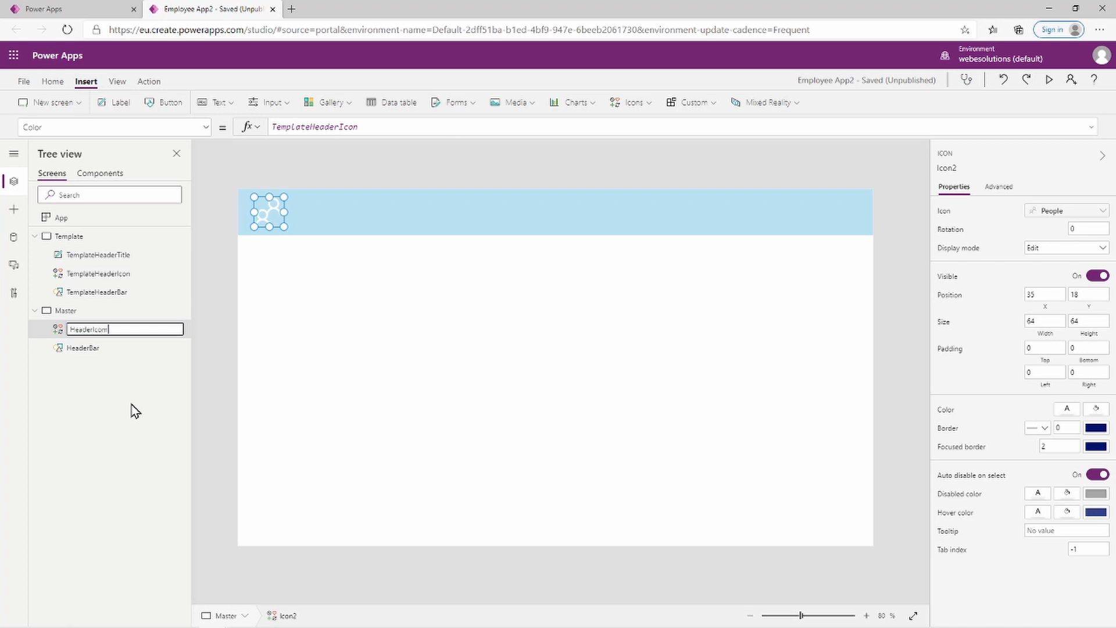
pyautogui.write('derIcon')
pyautogui.click(334, 378)
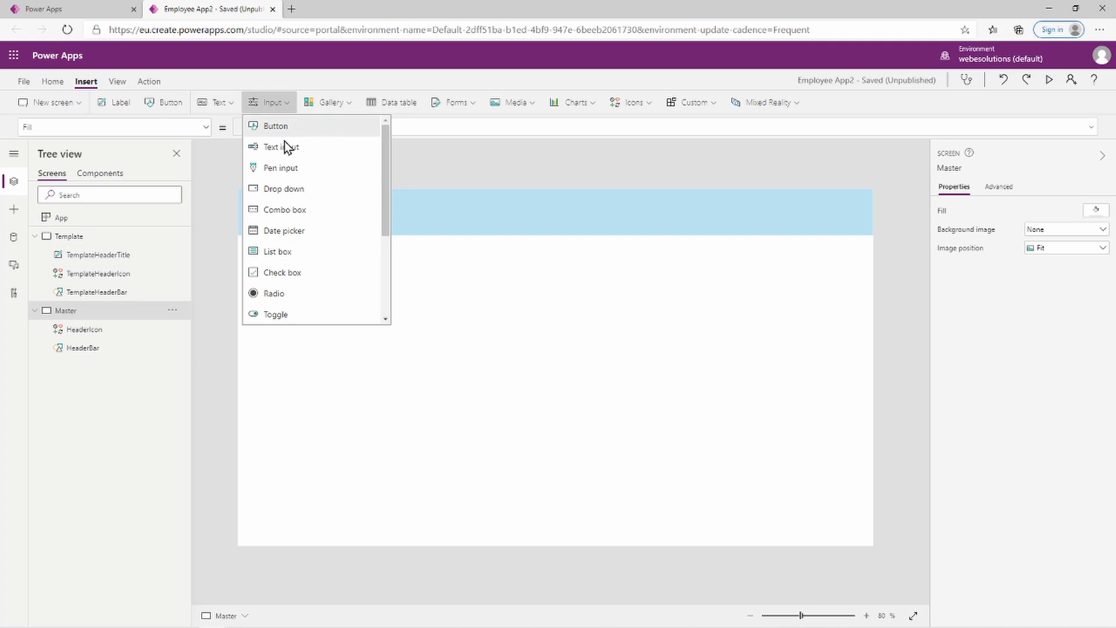
# Insert a text label on the Master screen and place it beside the header icon at about X 153, Y 30
pyautogui.click(229, 104)
pyautogui.click(235, 129)
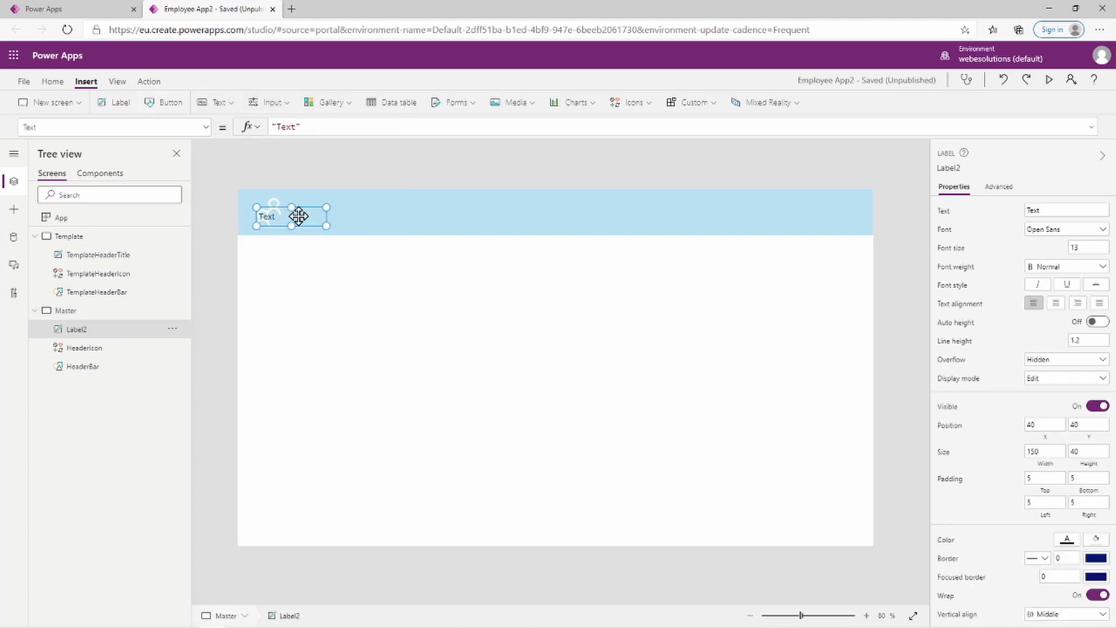
pyautogui.moveTo(299, 214); pyautogui.dragTo(351, 209)
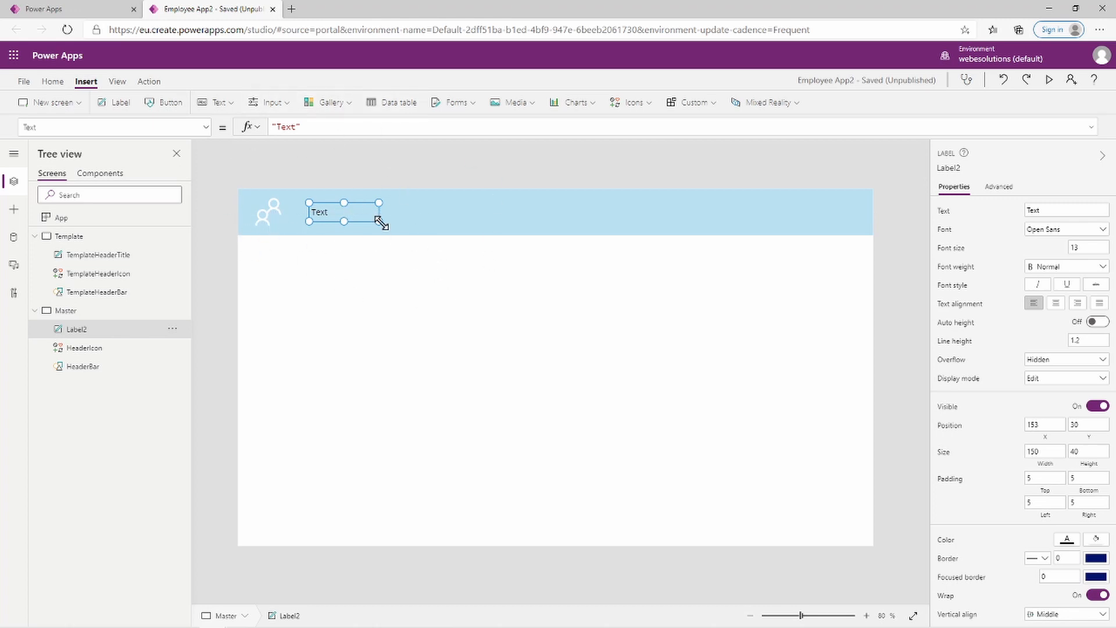
# Set the new Master label's Text formula to TemplateHeaderTitle and enlarge the label to about 333 wide by 52 high
pyautogui.moveTo(324, 127); pyautogui.dragTo(272, 127)
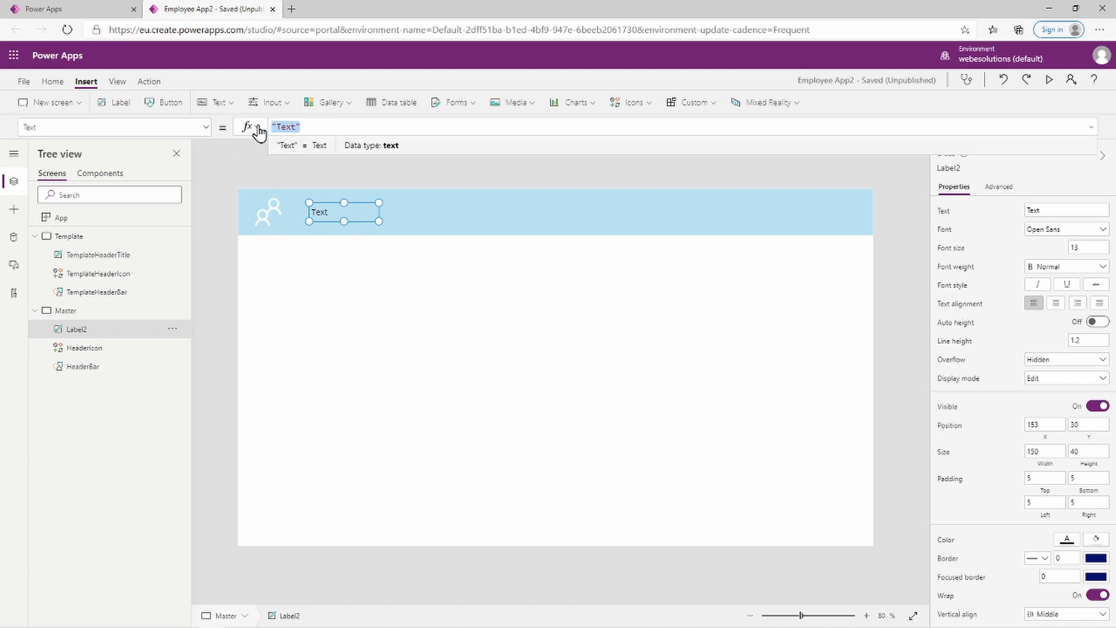
pyautogui.write('He')
pyautogui.press('BackSpace')
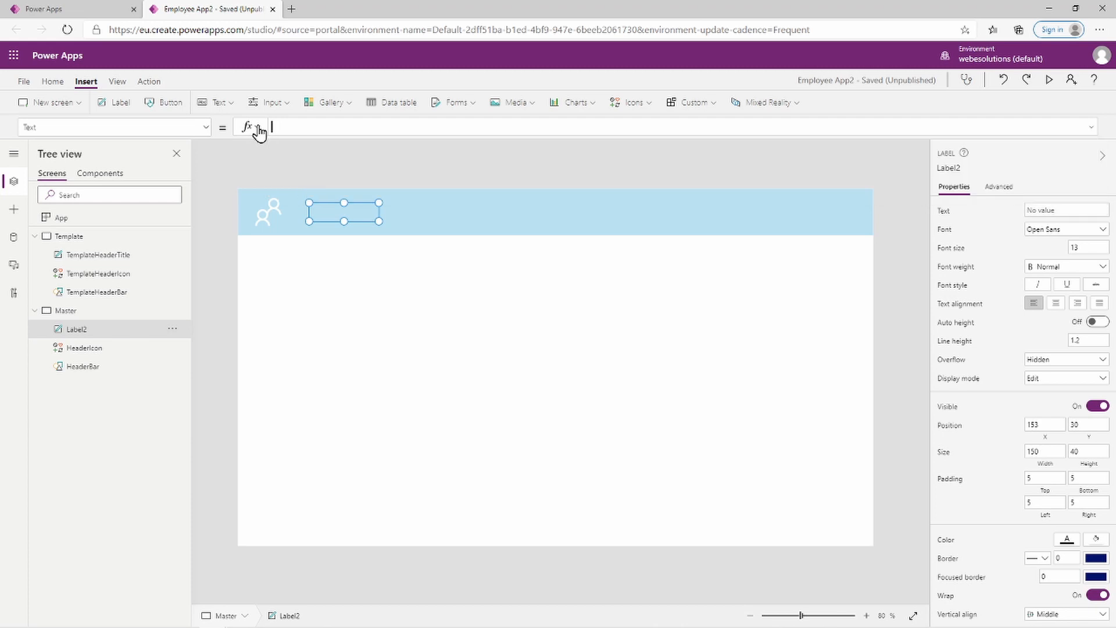
pyautogui.write('Templat')
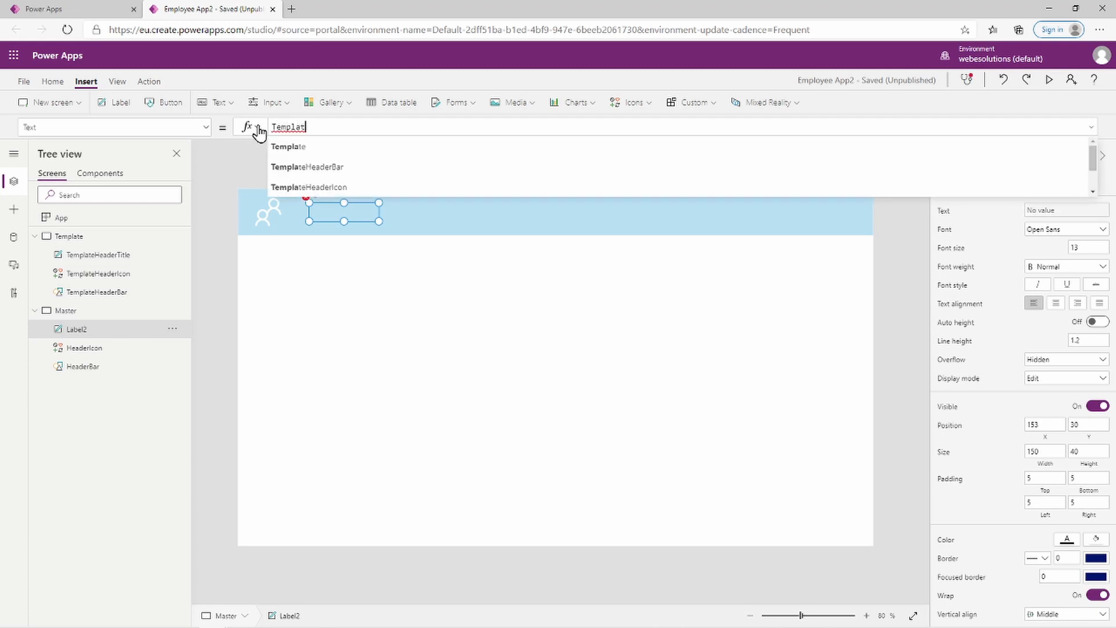
pyautogui.write('eHeader')
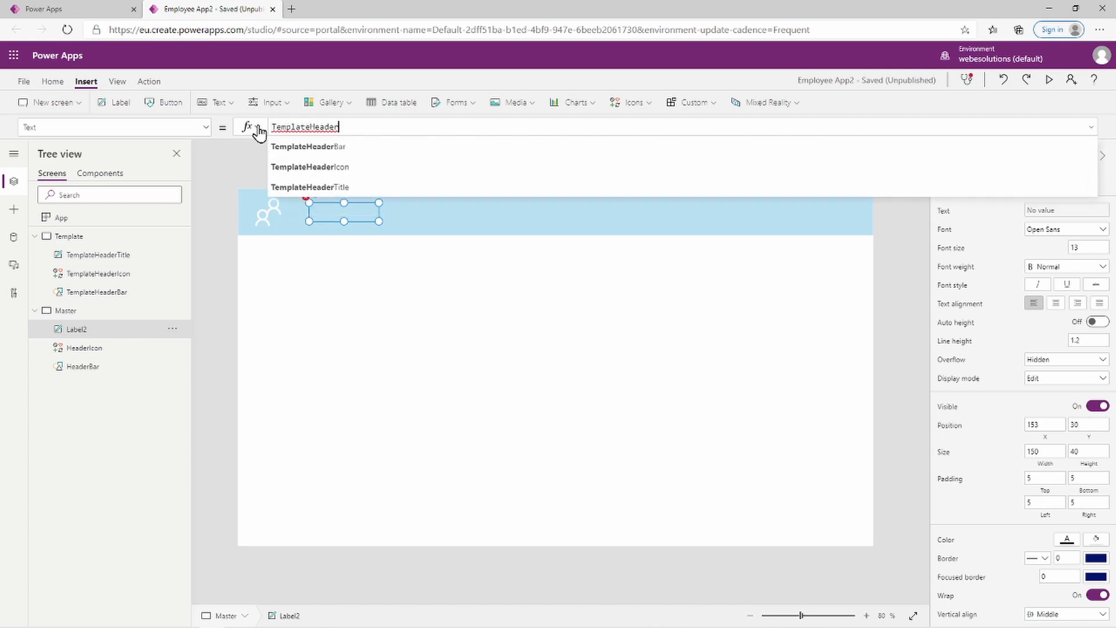
pyautogui.click(351, 188)
pyautogui.click(422, 321)
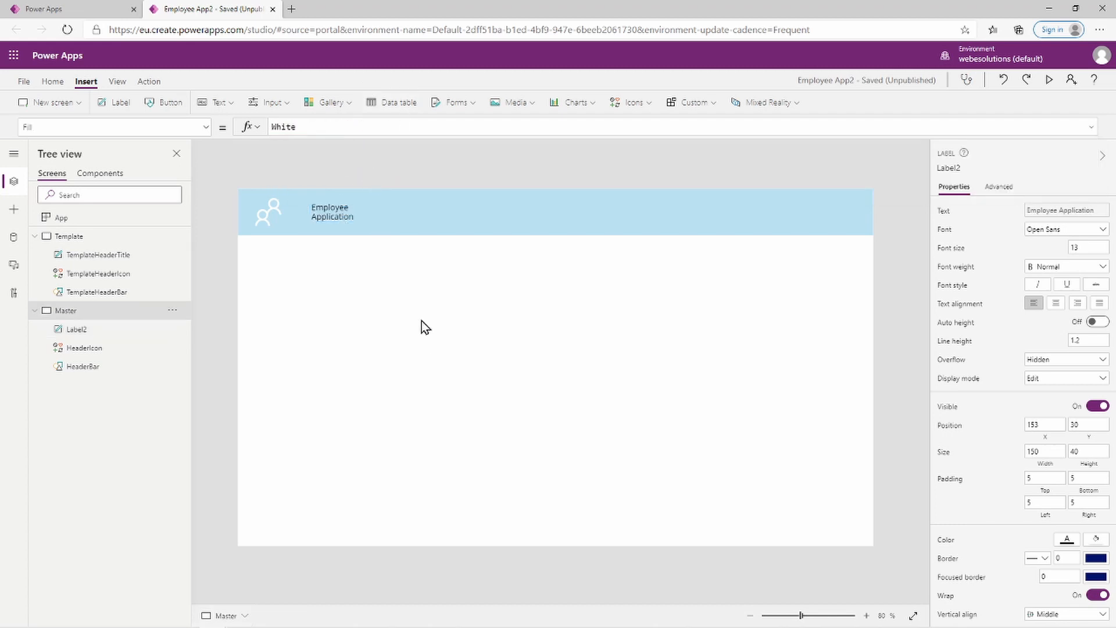
pyautogui.click(344, 218)
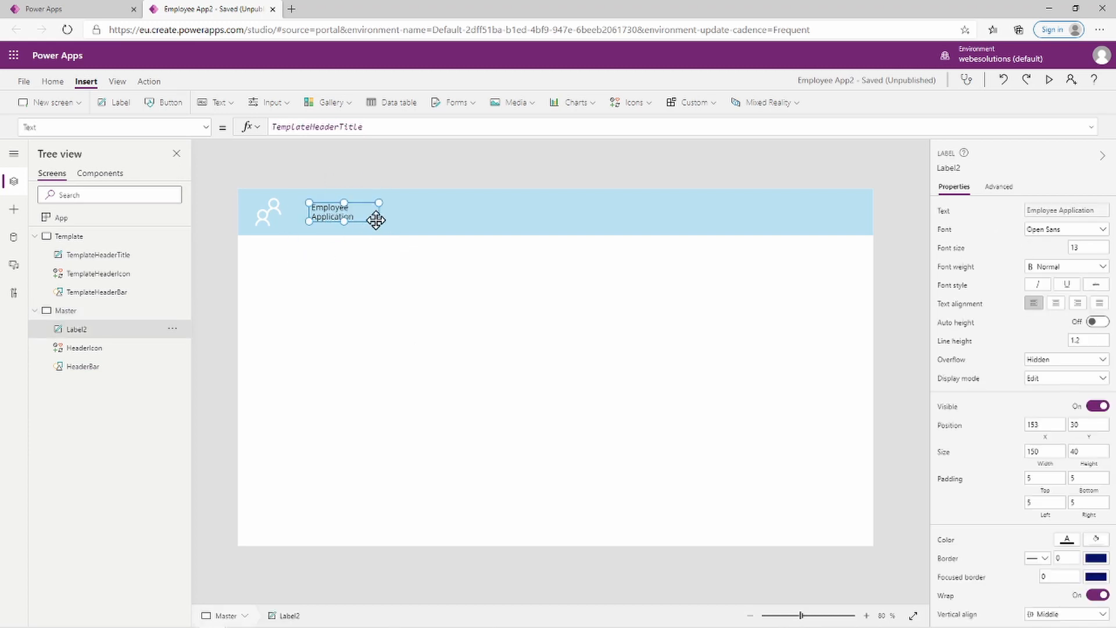
pyautogui.moveTo(379, 218); pyautogui.dragTo(462, 226)
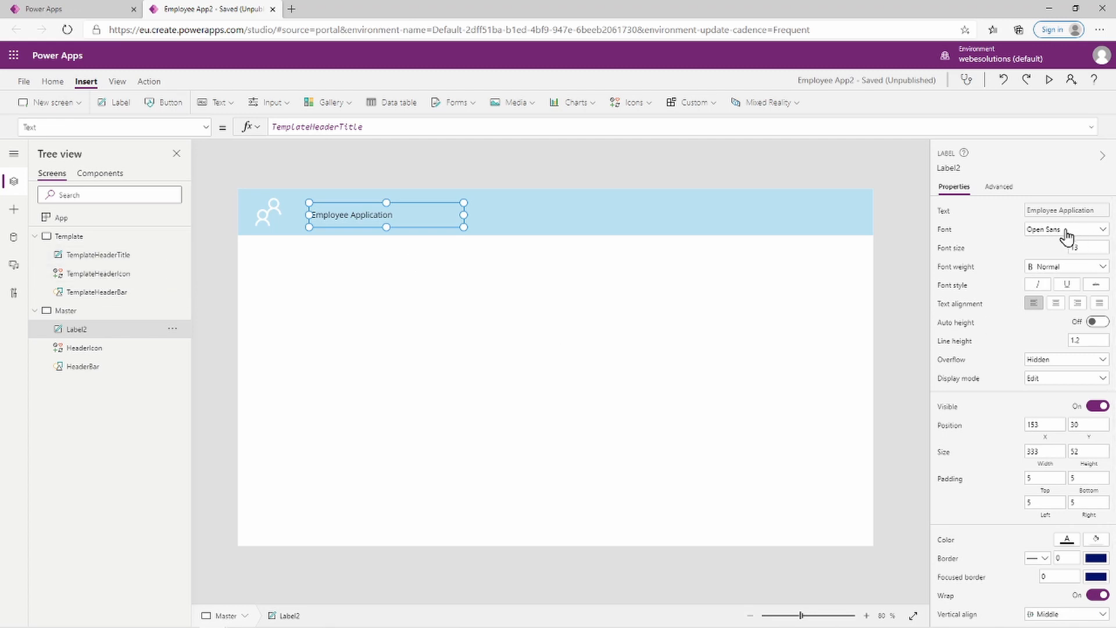
# Set the Size formula of the Master screen's title label to TemplateHeaderTitle.Size
pyautogui.click(205, 129)
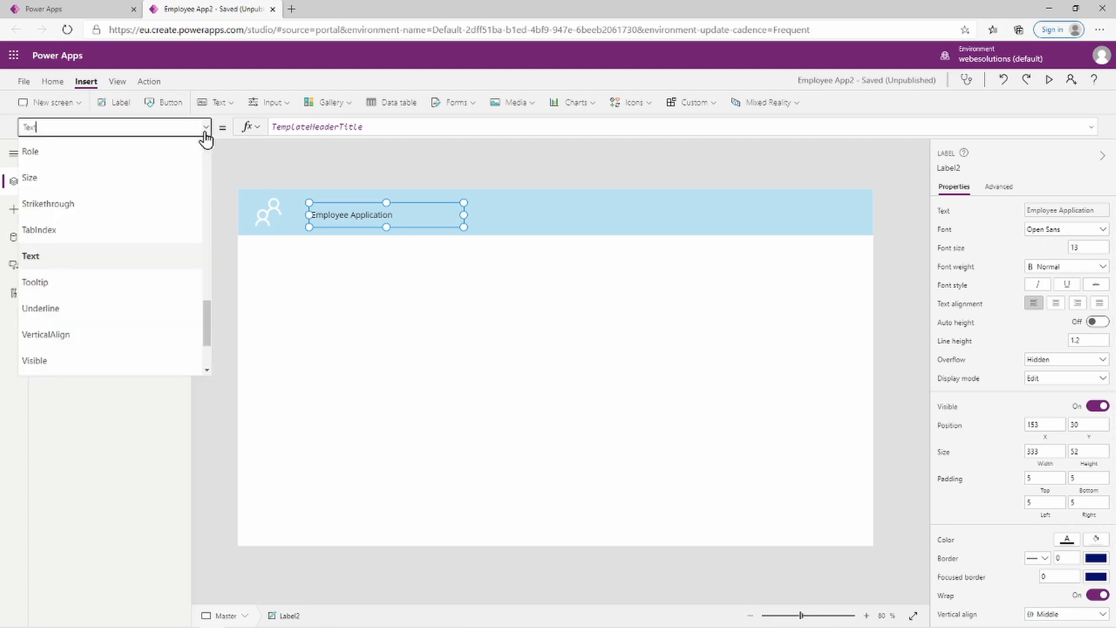
pyautogui.click(124, 173)
pyautogui.click(286, 125)
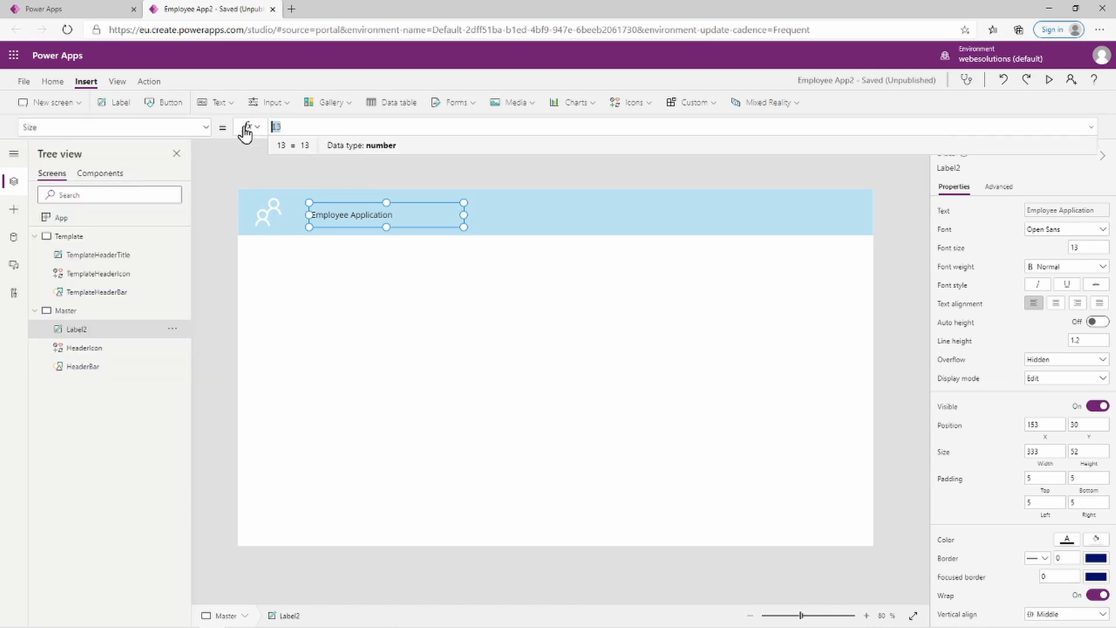
pyautogui.write('Tempalte')
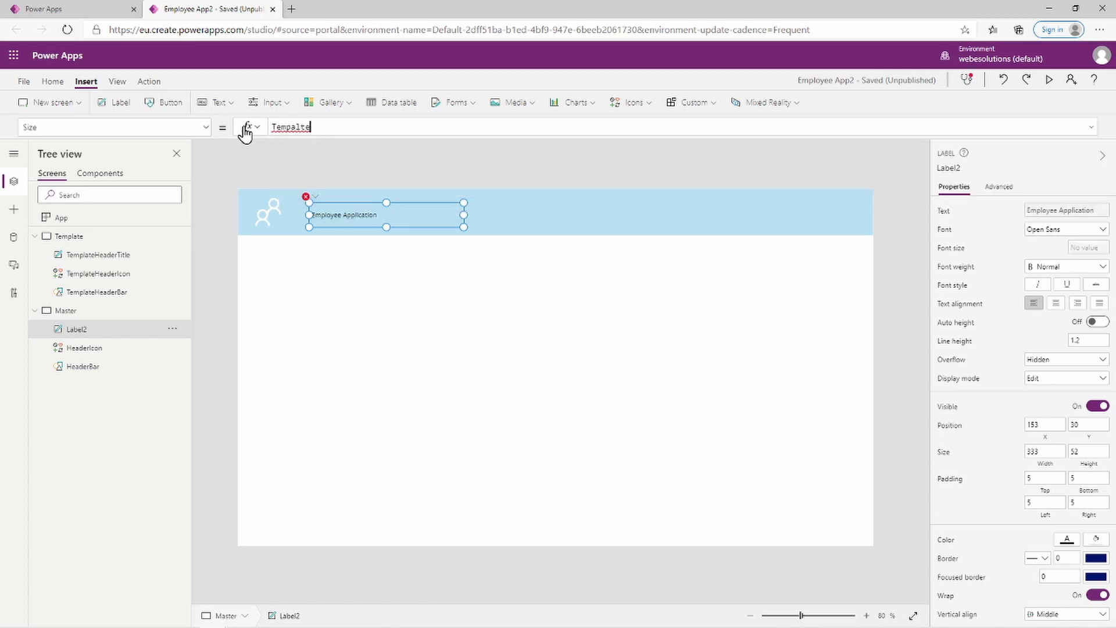
pyautogui.press('BackSpace')
pyautogui.press('BackSpace')
pyautogui.press('BackSpace')
pyautogui.press('BackSpace')
pyautogui.write('la')
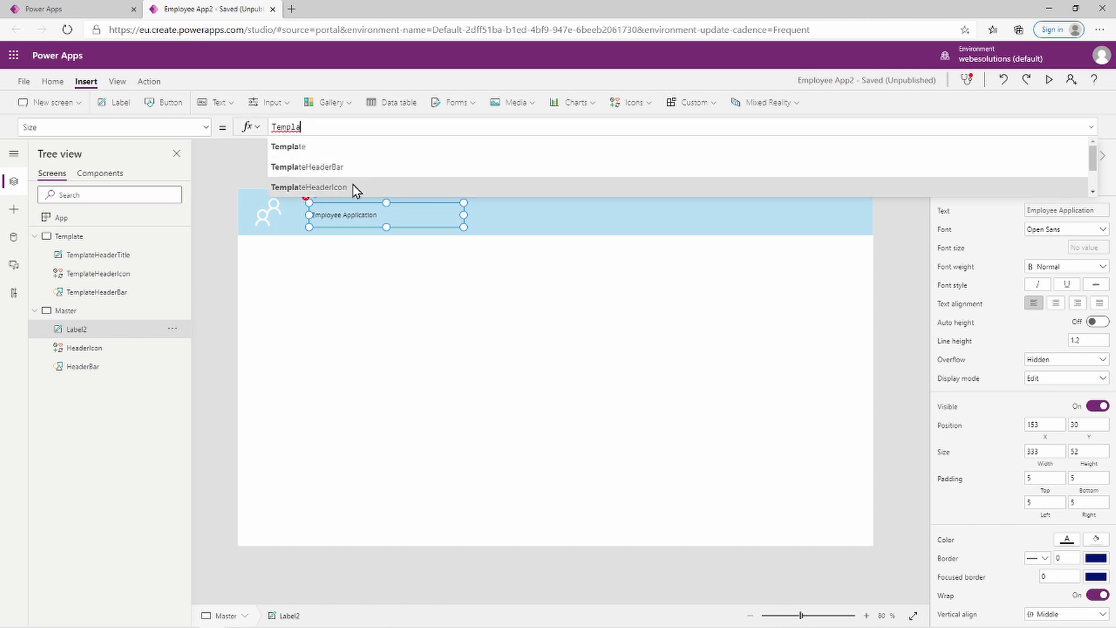
pyautogui.scroll(-1, 350, 170)
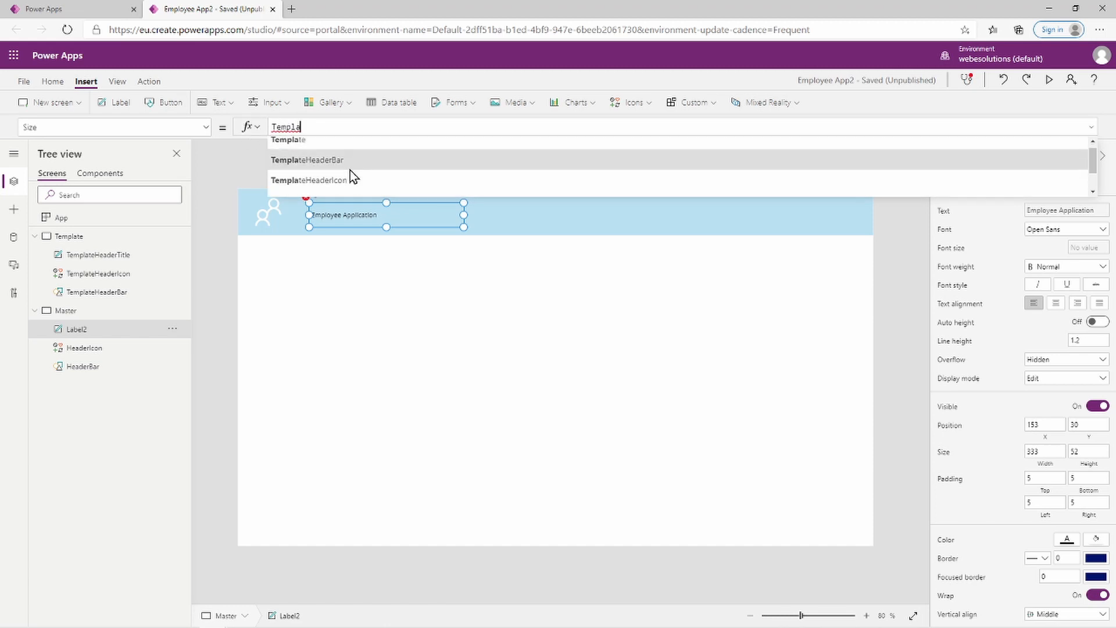
pyautogui.click(350, 190)
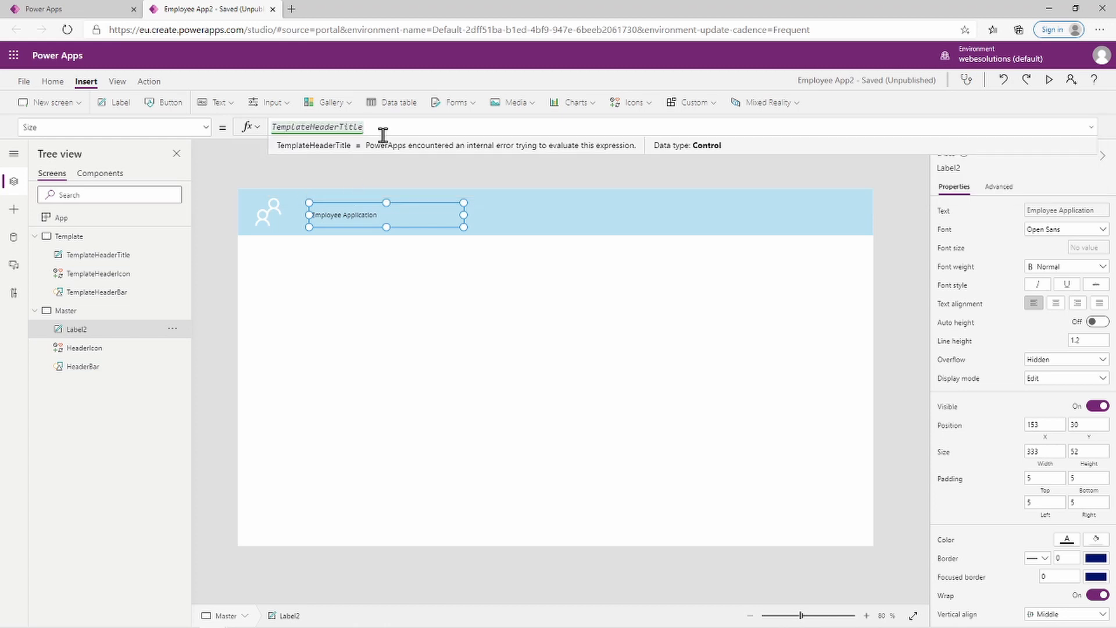
pyautogui.write('.')
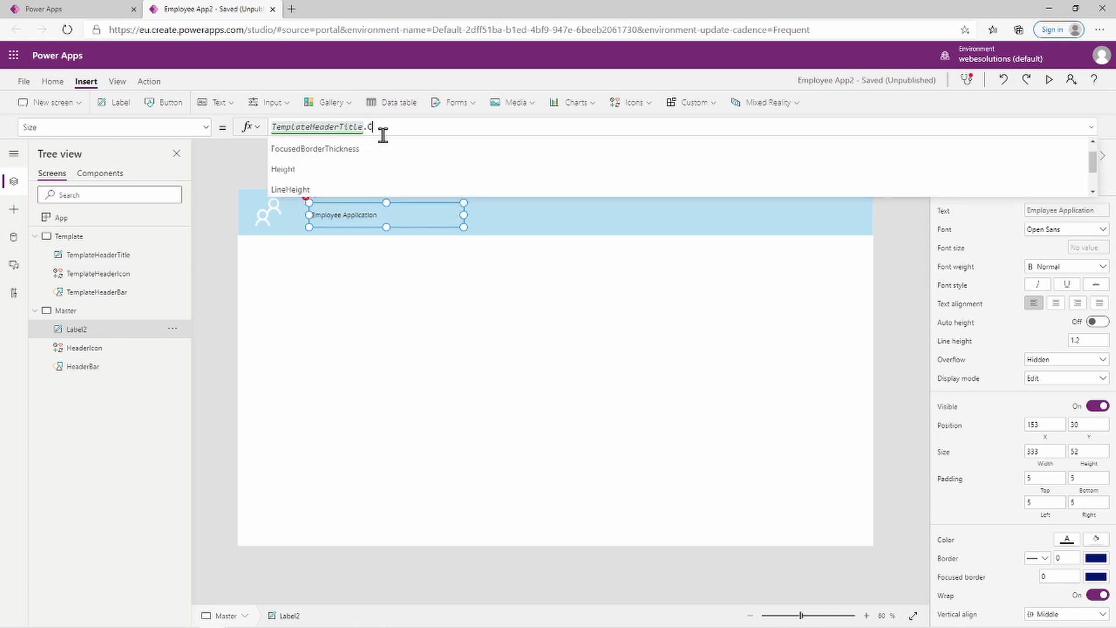
pyautogui.write('C')
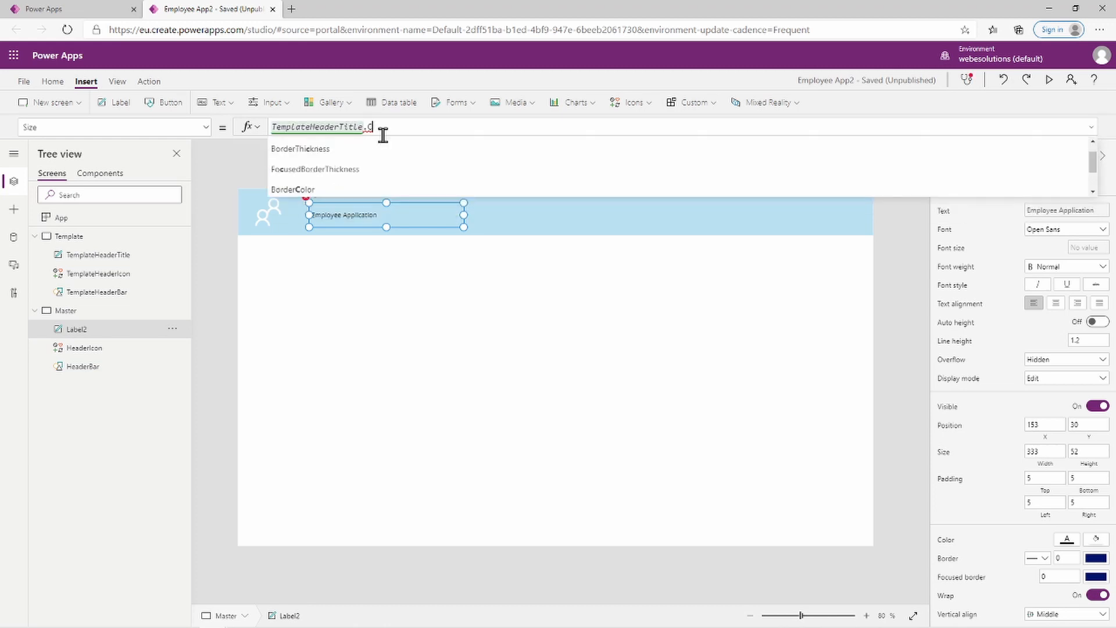
pyautogui.press('BackSpace')
pyautogui.write('Si')
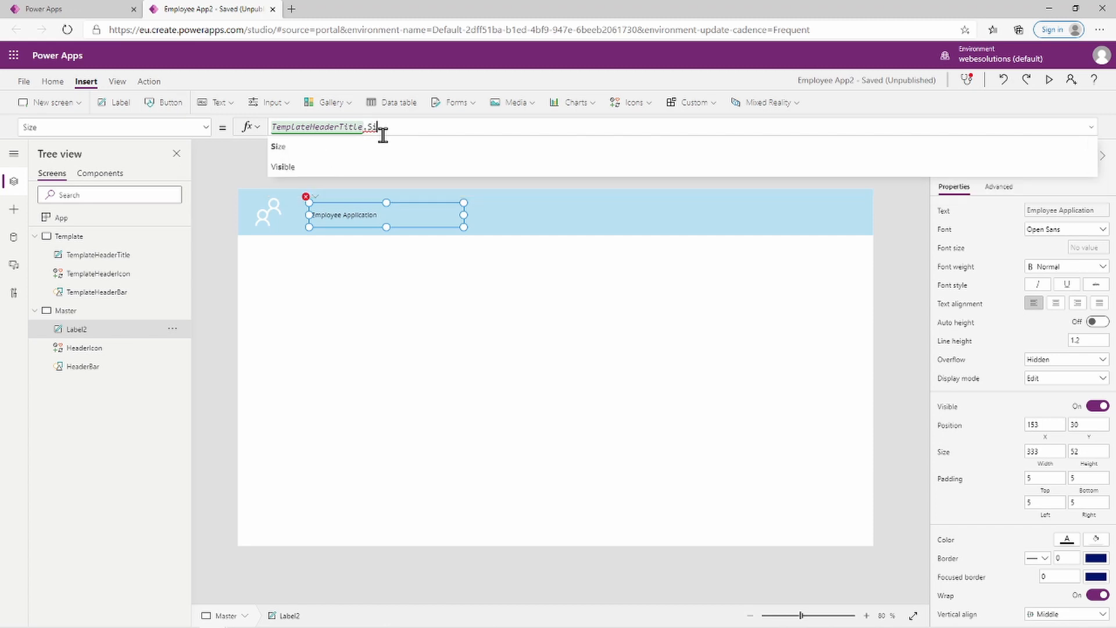
pyautogui.write('ze')
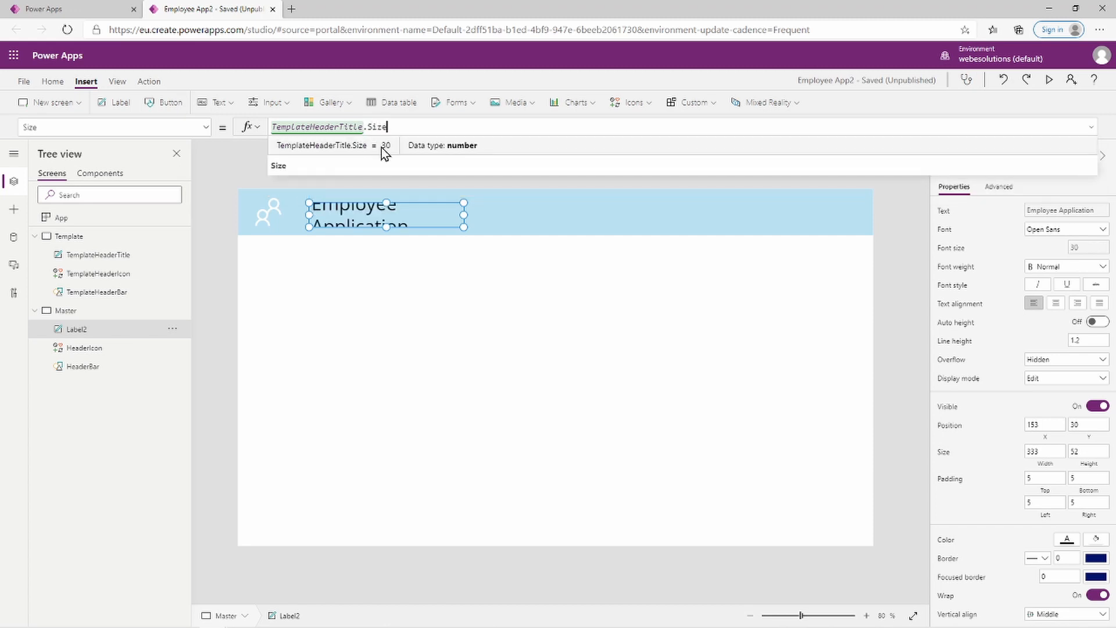
pyautogui.click(369, 126)
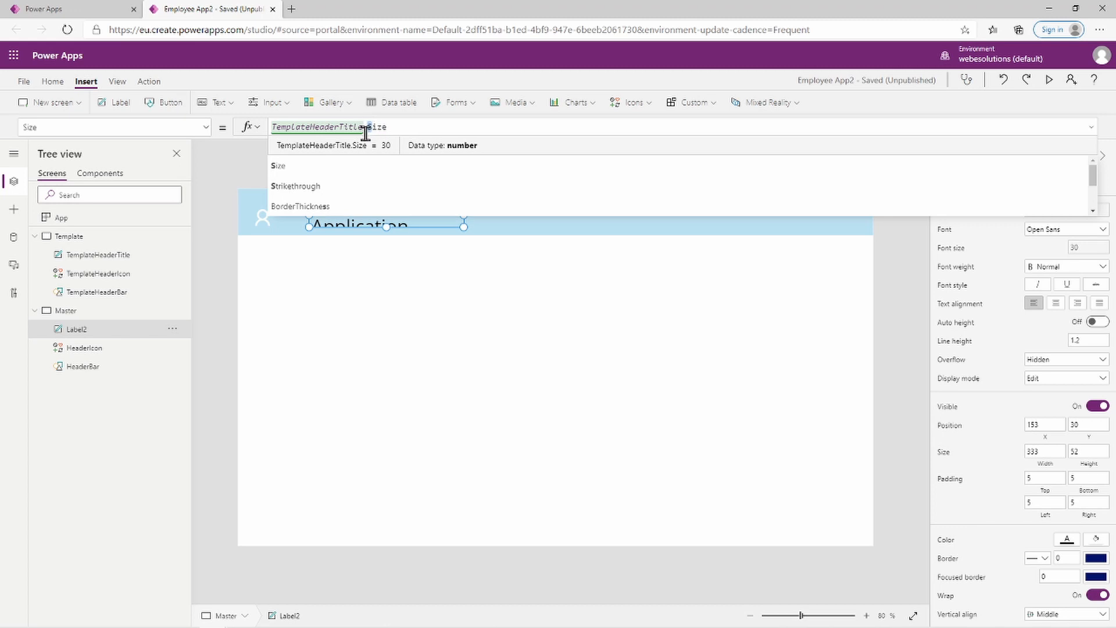
pyautogui.click(308, 167)
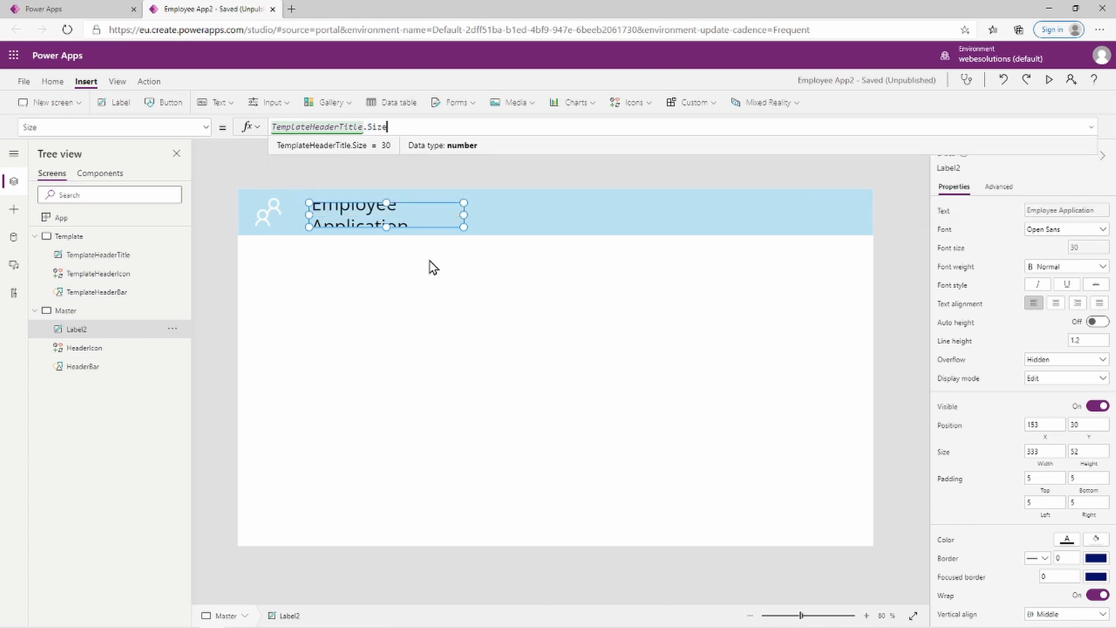
# Widen the Master title label to about 501 so the title fits on one line
pyautogui.click(431, 330)
pyautogui.click(399, 224)
pyautogui.moveTo(463, 227); pyautogui.dragTo(543, 227)
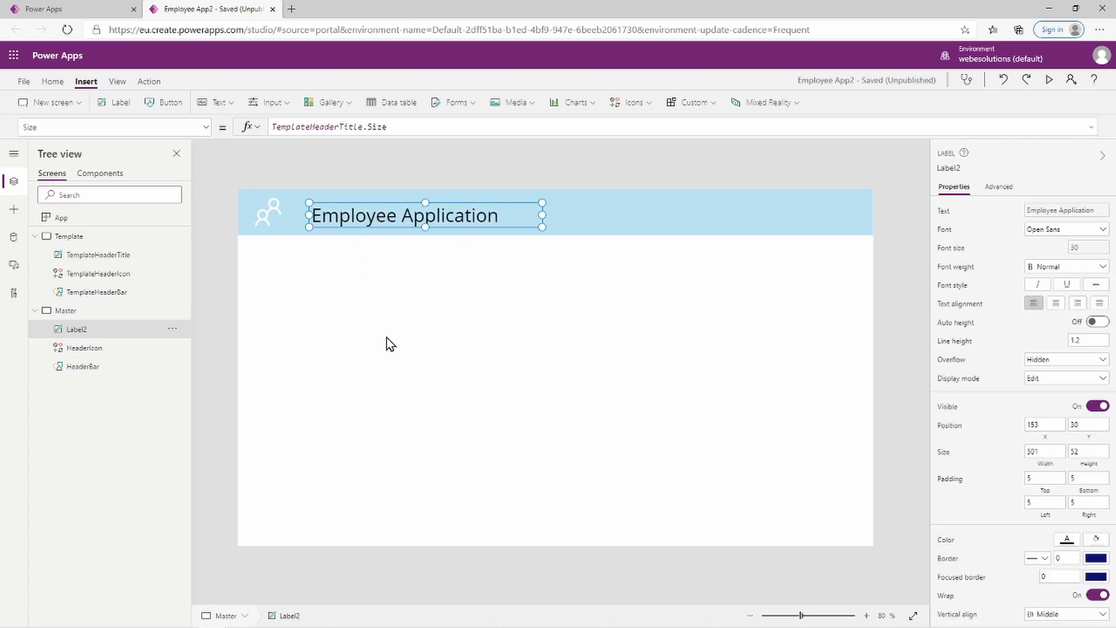
# Set the Font formula of the Master title label to TemplateHeaderTitle.Font
pyautogui.click(207, 127)
pyautogui.scroll(1, 176, 230)
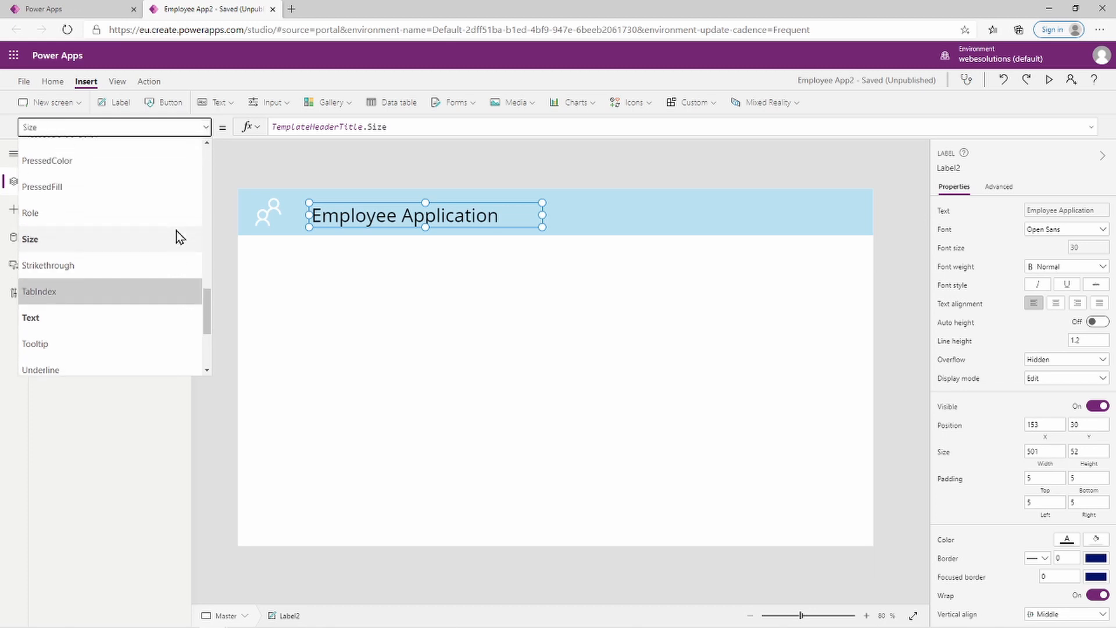
pyautogui.scroll(1, 176, 230)
pyautogui.scroll(3, 106, 252)
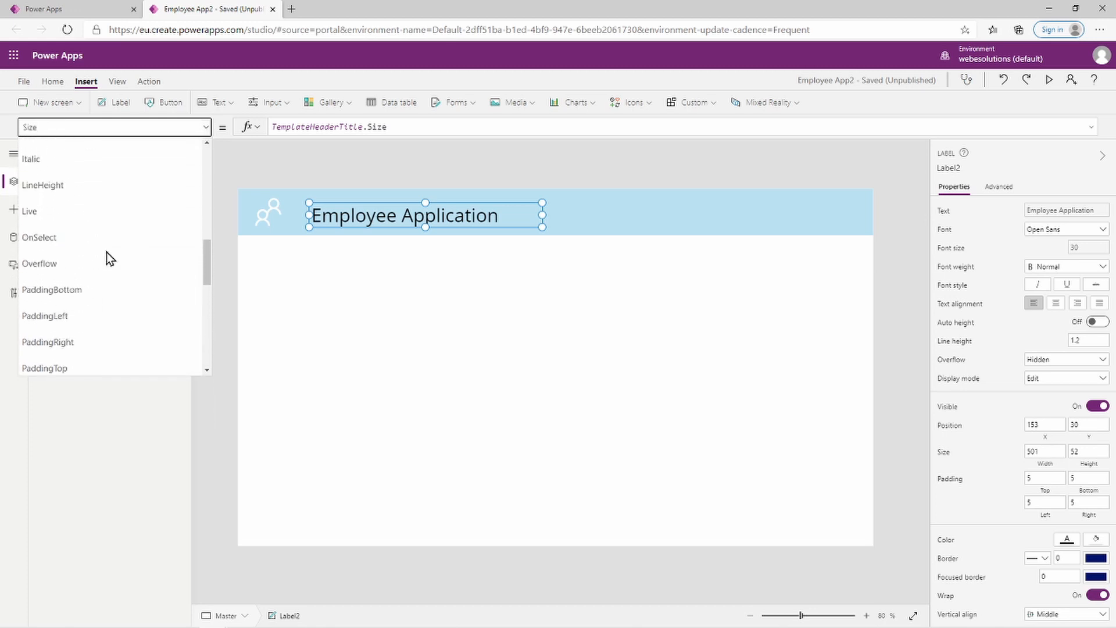
pyautogui.scroll(3, 105, 248)
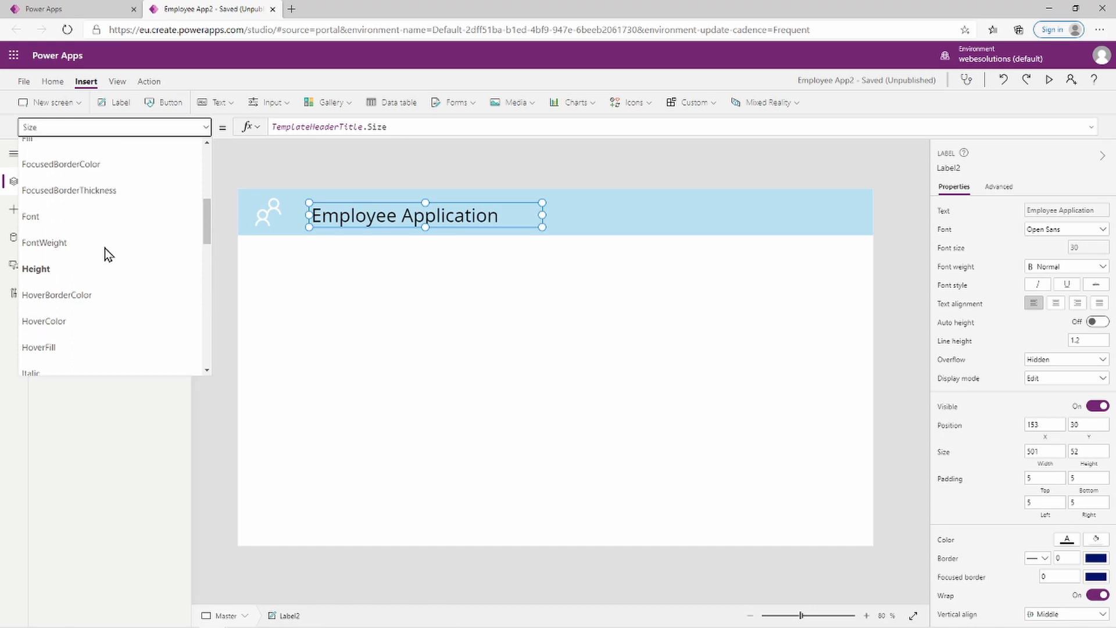
pyautogui.scroll(1, 105, 247)
pyautogui.click(108, 294)
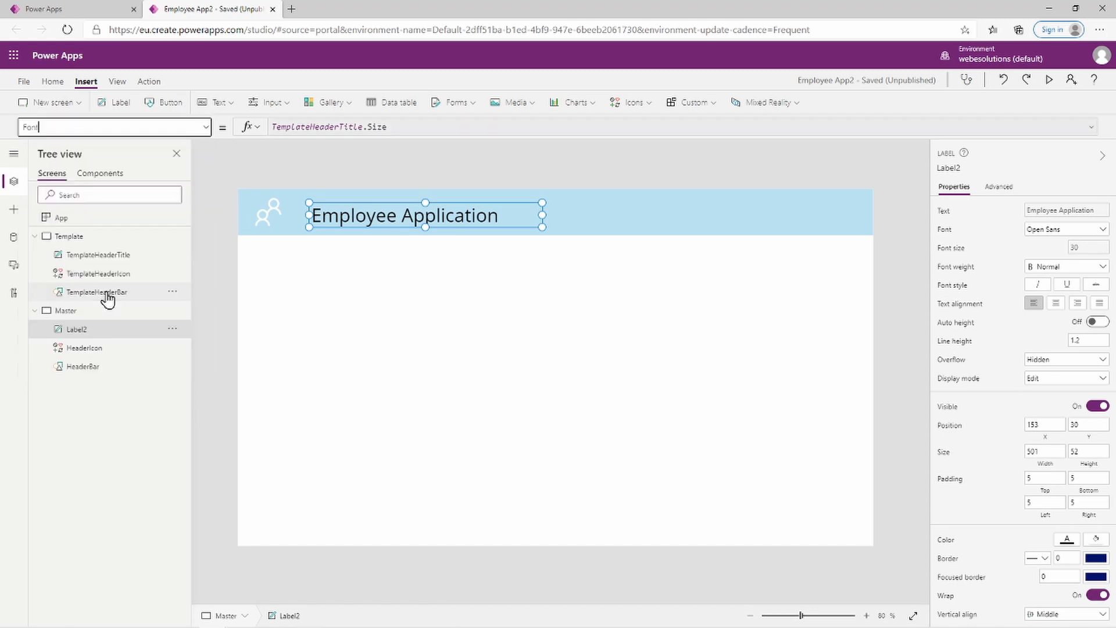
pyautogui.moveTo(347, 126); pyautogui.dragTo(242, 137)
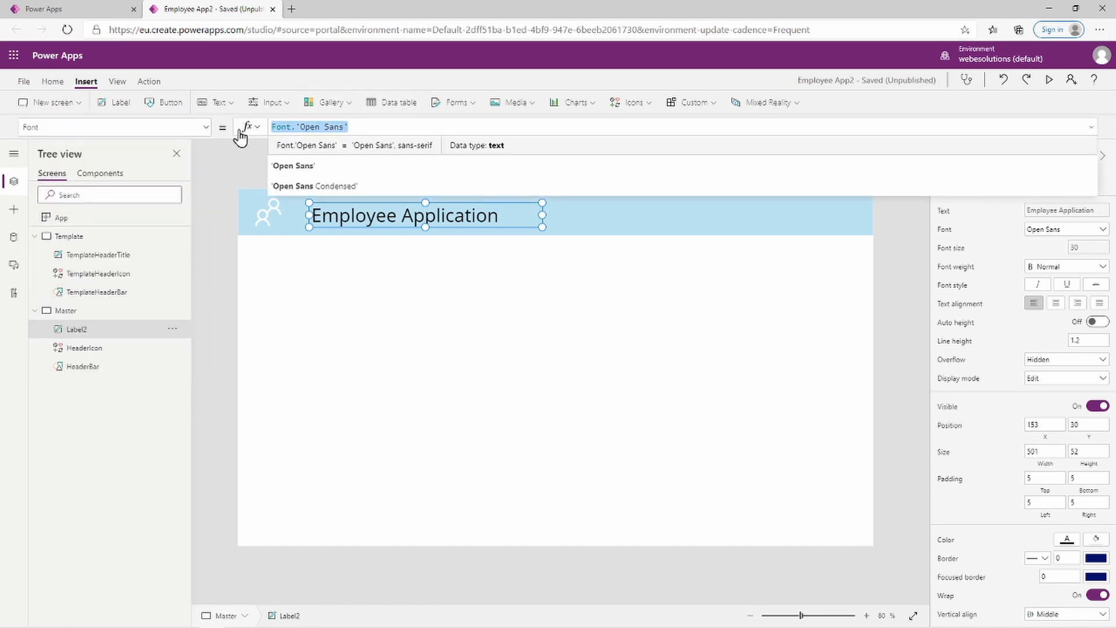
pyautogui.write('Te')
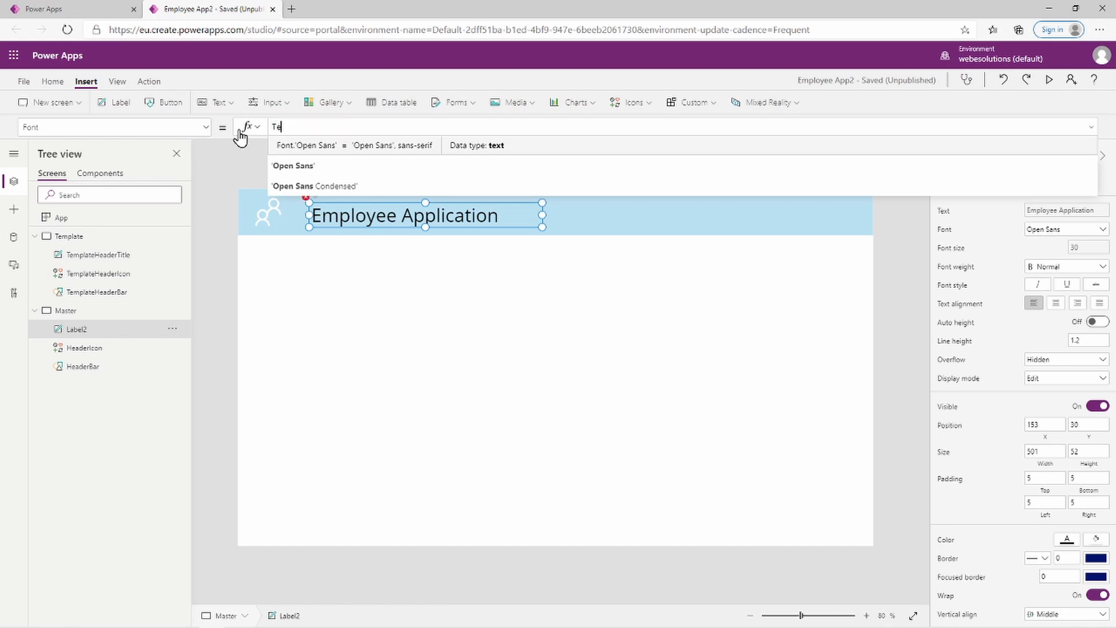
pyautogui.write('mplate')
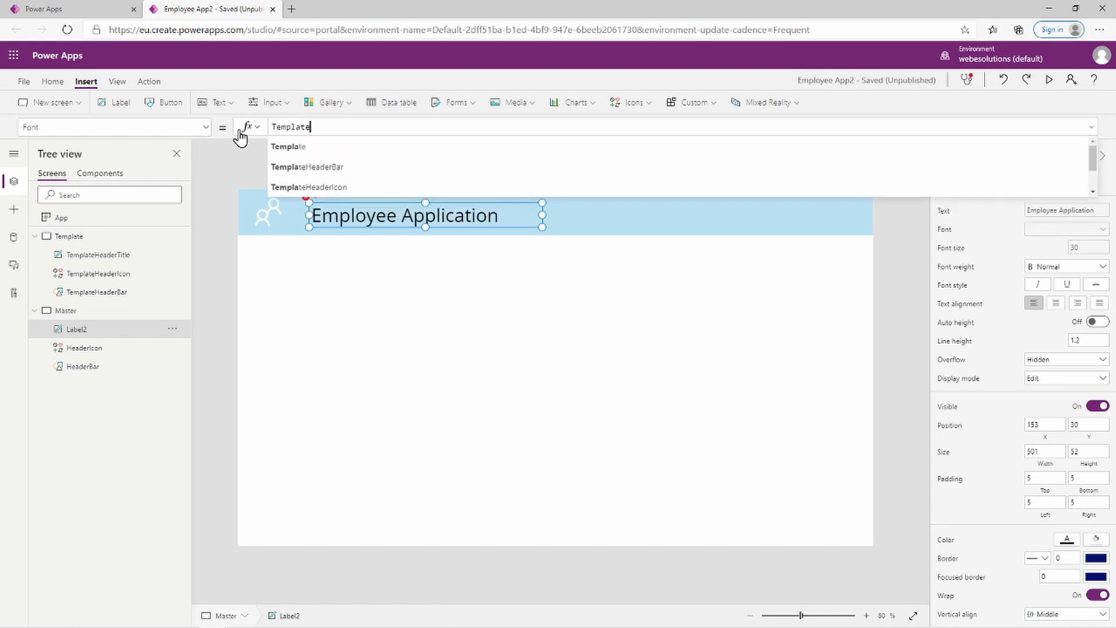
pyautogui.write('Header')
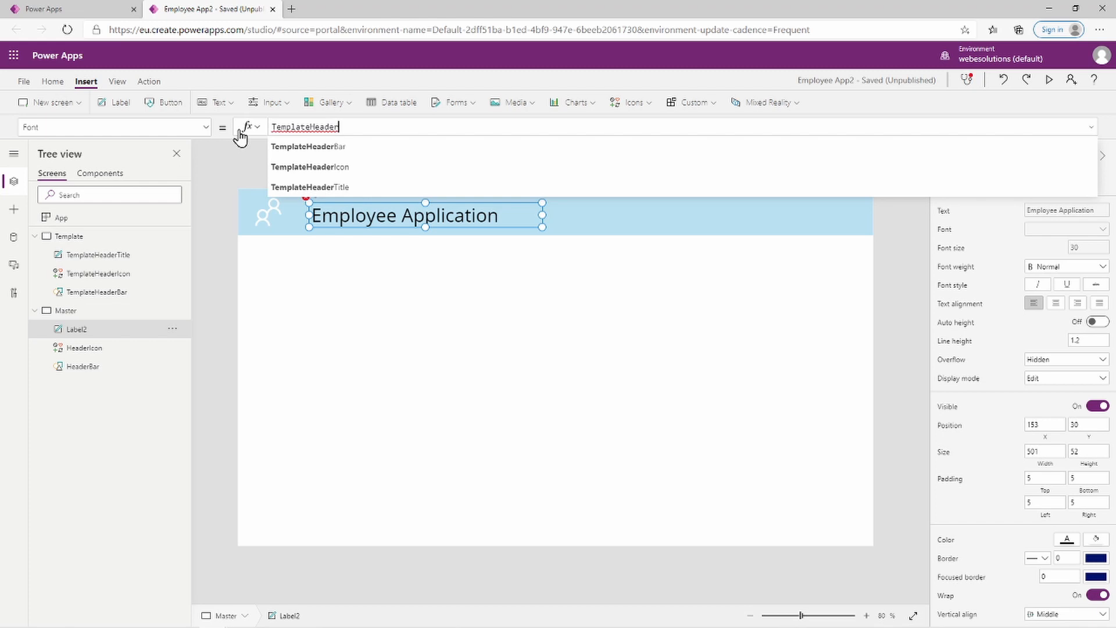
pyautogui.click(372, 187)
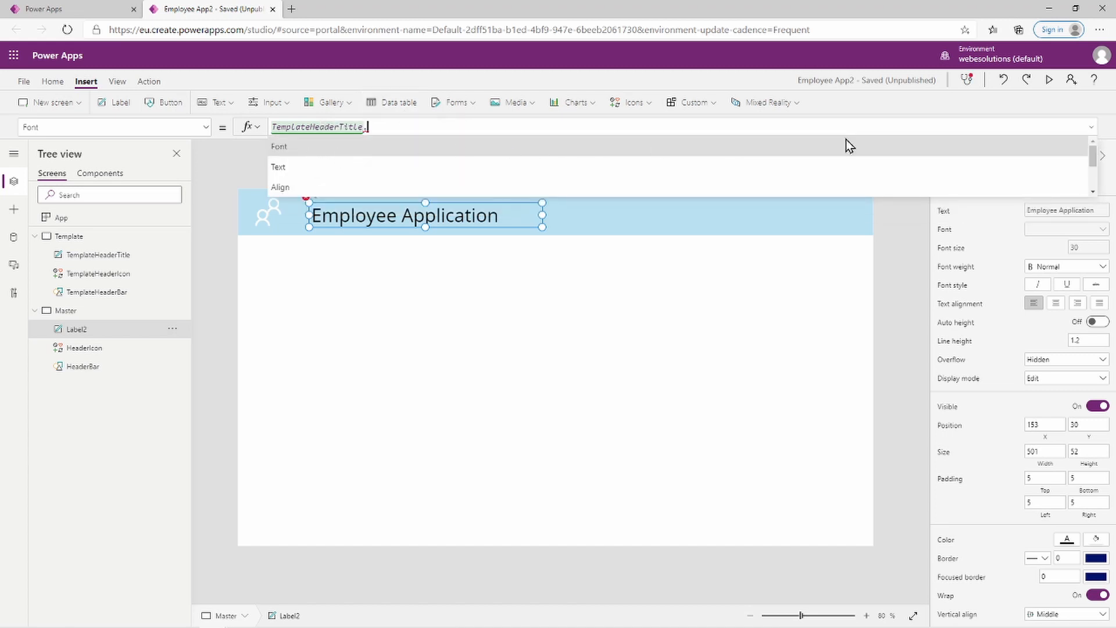
pyautogui.moveTo(1092, 156); pyautogui.dragTo(993, 174)
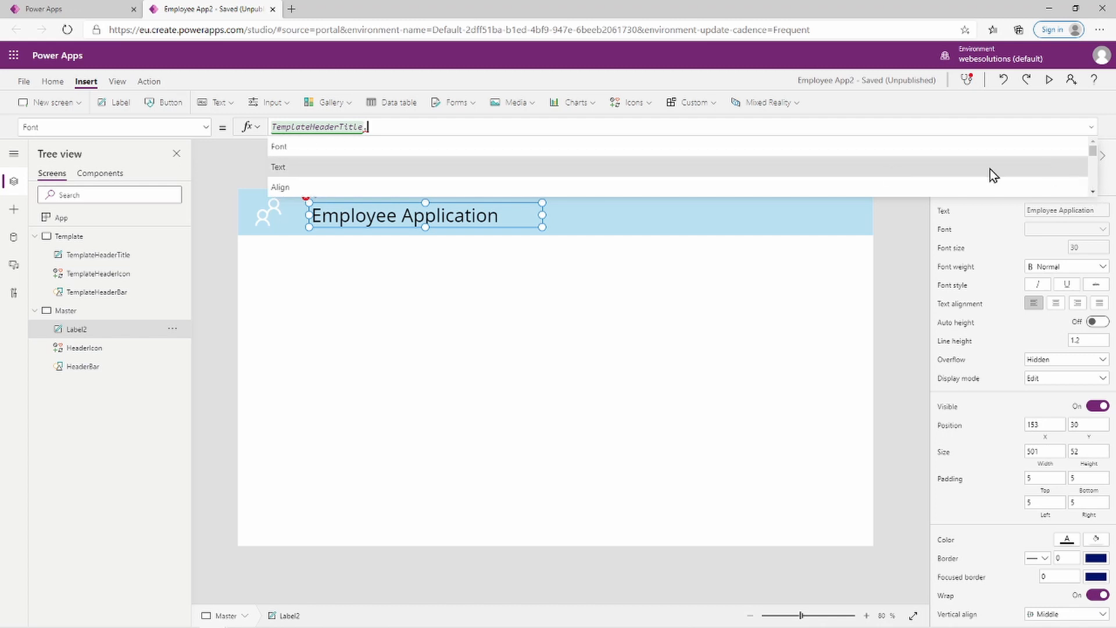
pyautogui.click(357, 147)
pyautogui.click(423, 298)
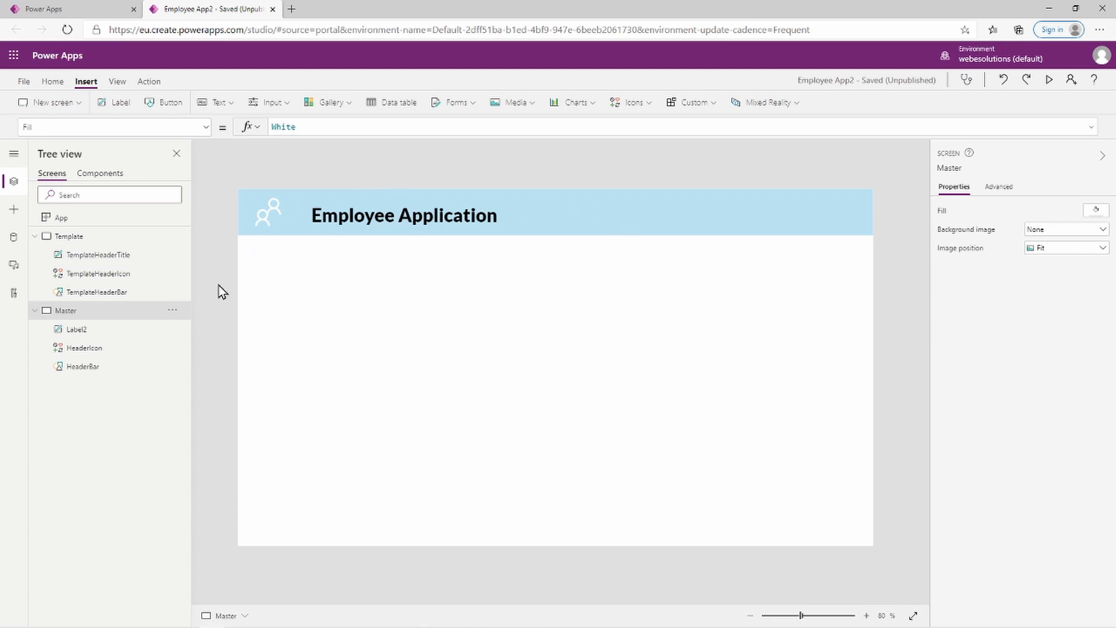
# Set the Color formula of the Master title label to TemplateHeaderTitle.Color and collapse the Master screen's control tree
pyautogui.click(205, 130)
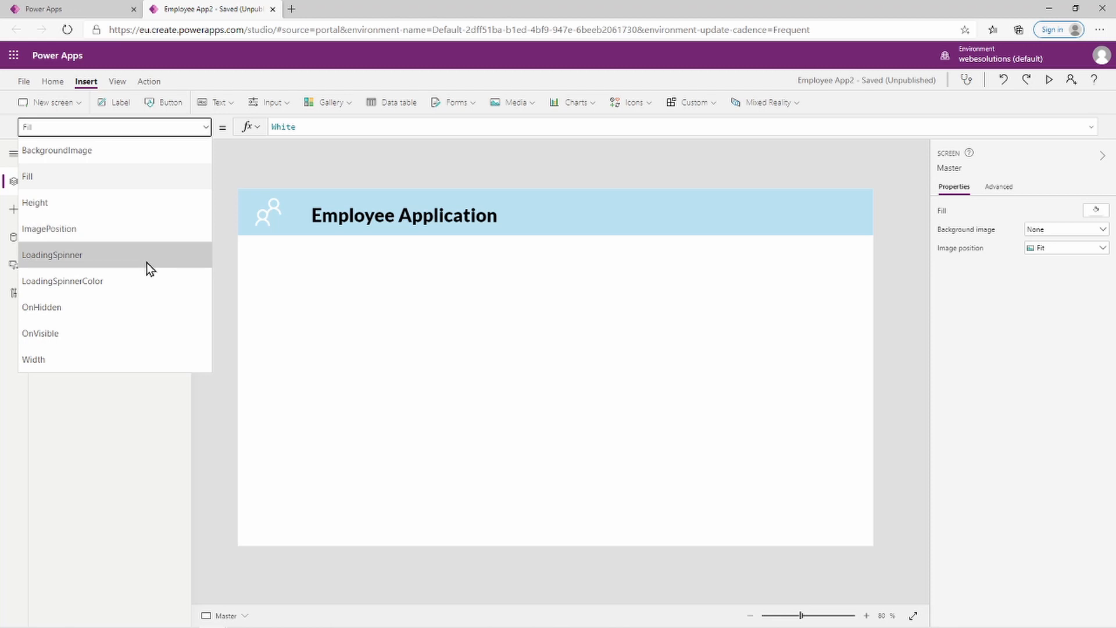
pyautogui.click(439, 212)
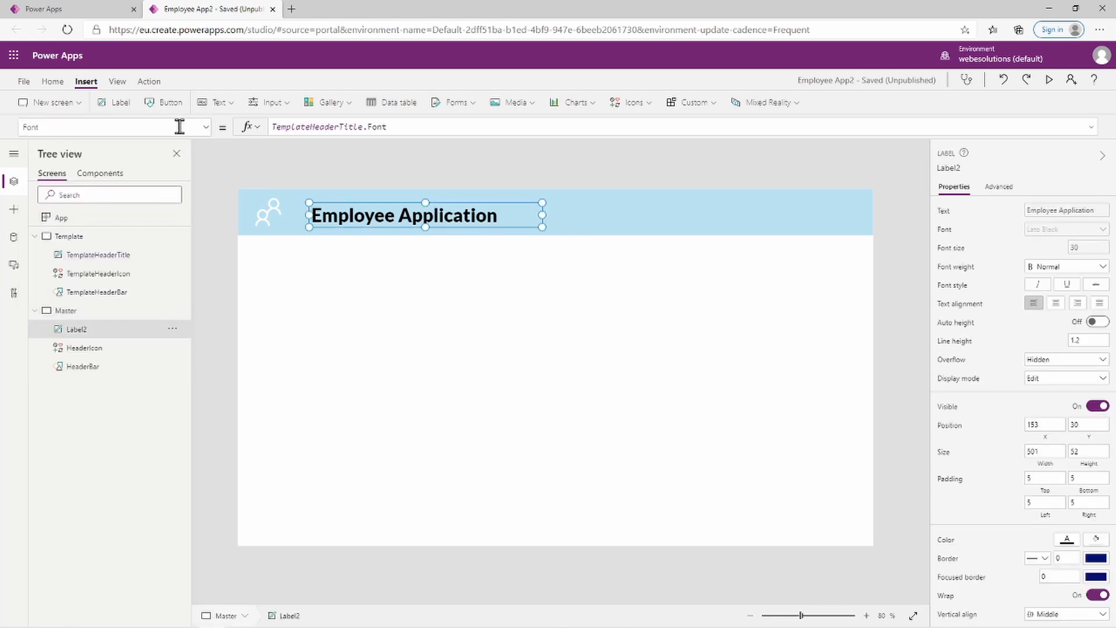
pyautogui.click(207, 128)
pyautogui.scroll(3, 174, 229)
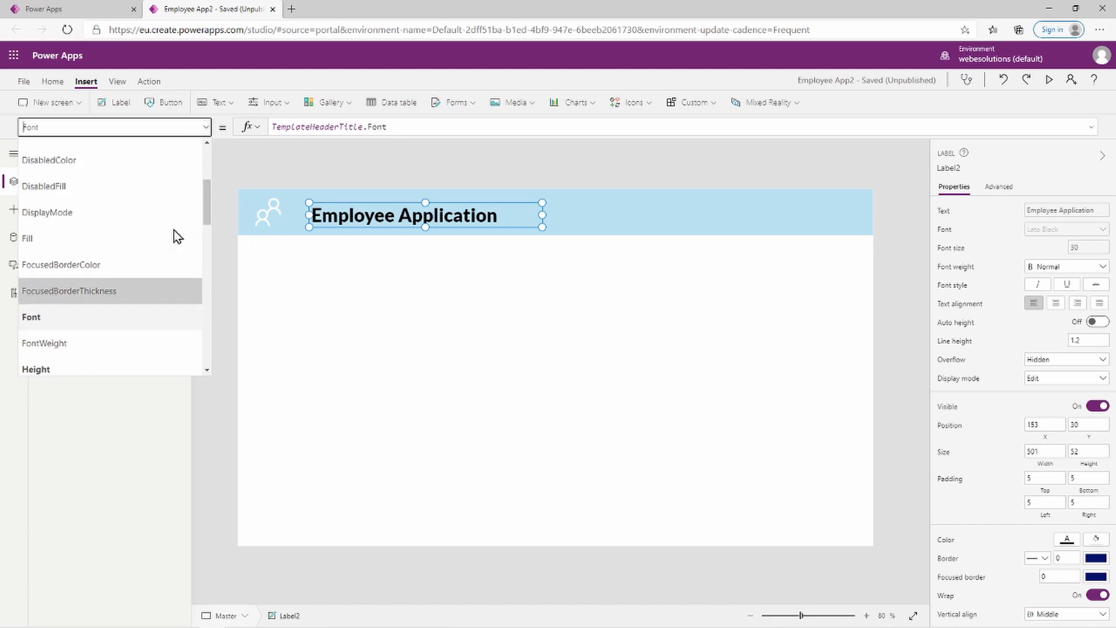
pyautogui.click(130, 231)
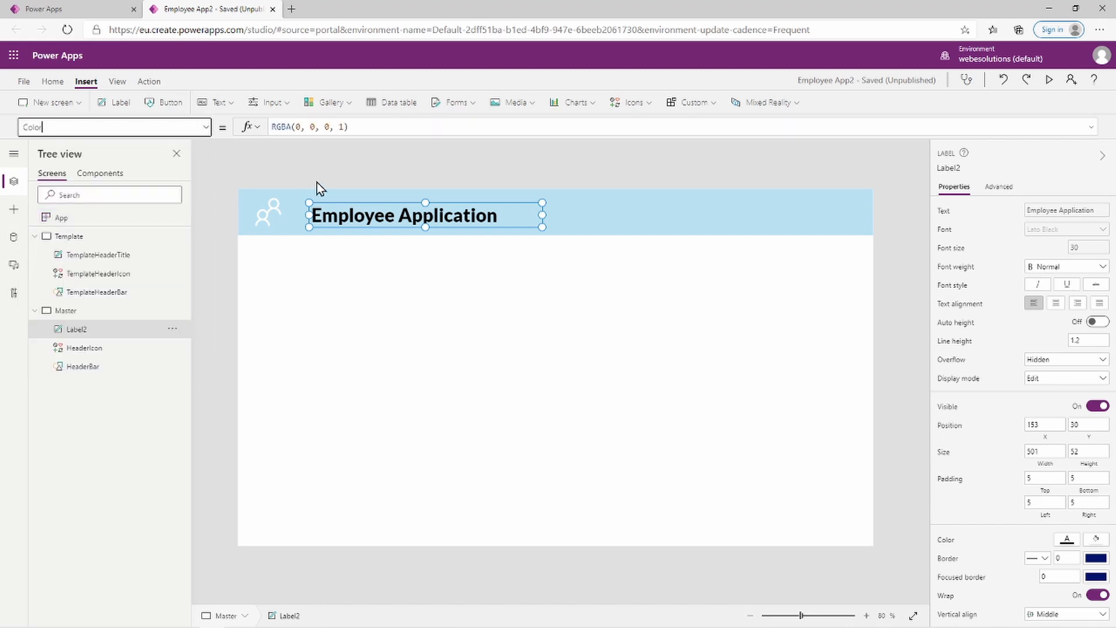
pyautogui.moveTo(351, 127); pyautogui.dragTo(270, 124)
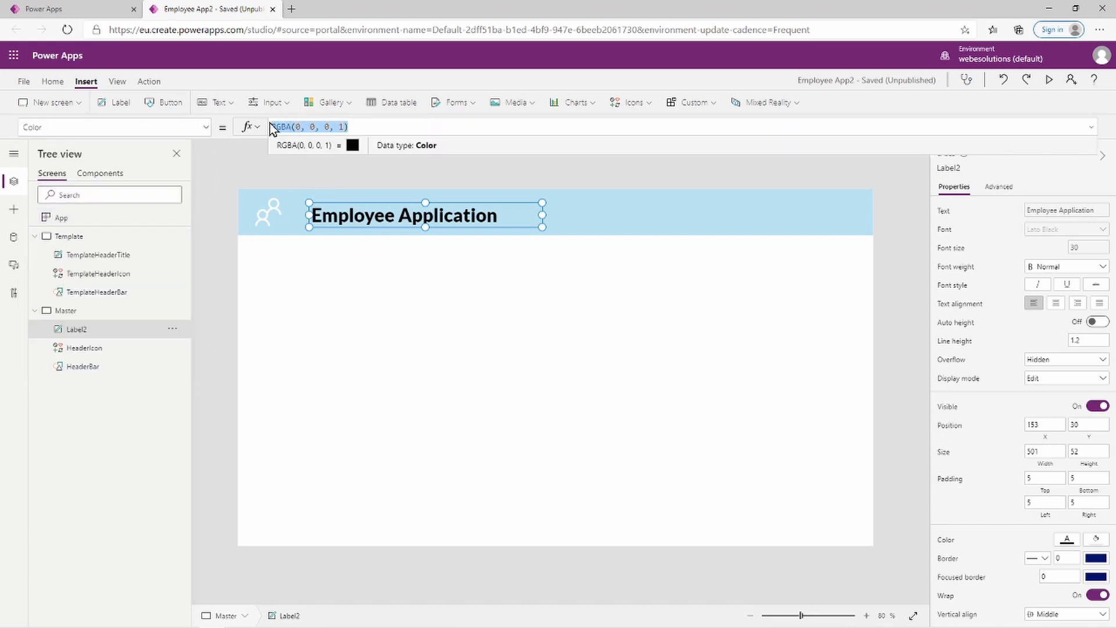
pyautogui.write('Te')
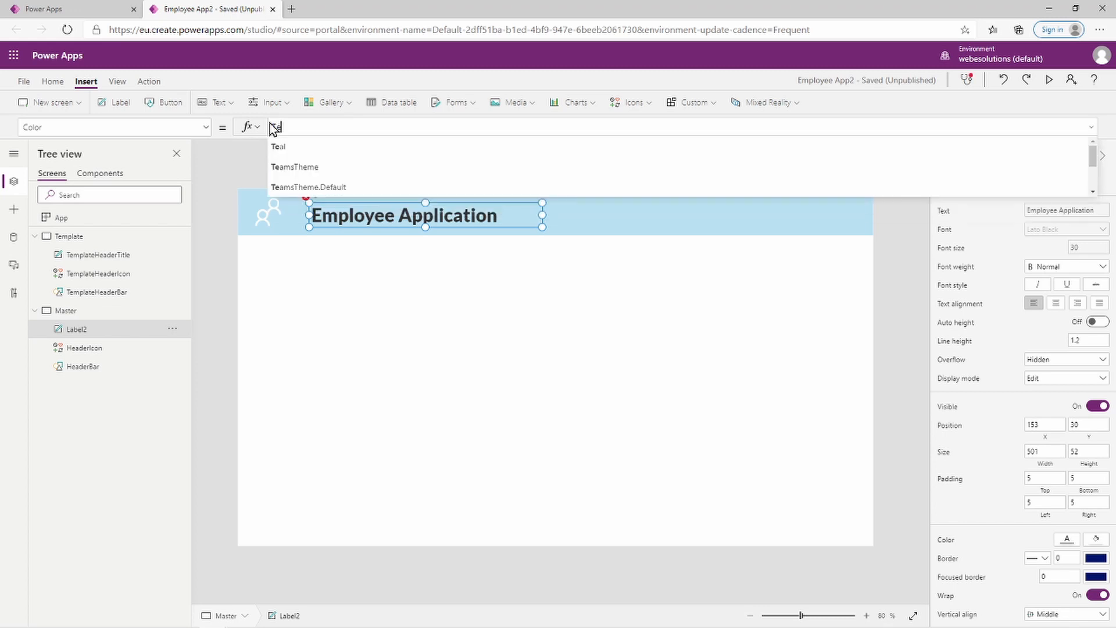
pyautogui.write('mplateHeader')
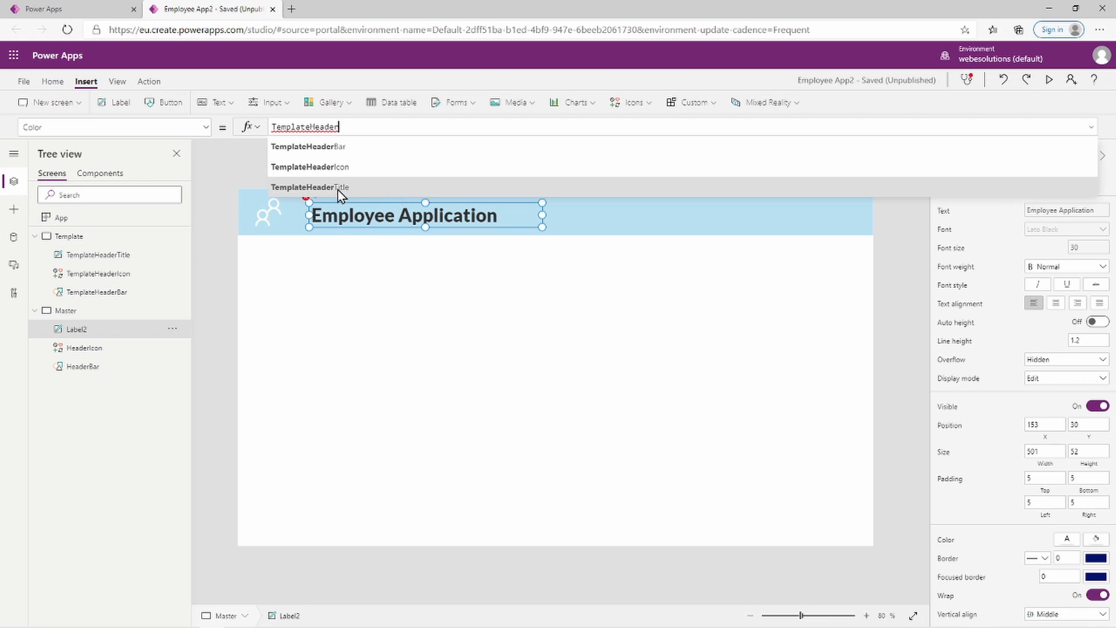
pyautogui.click(375, 187)
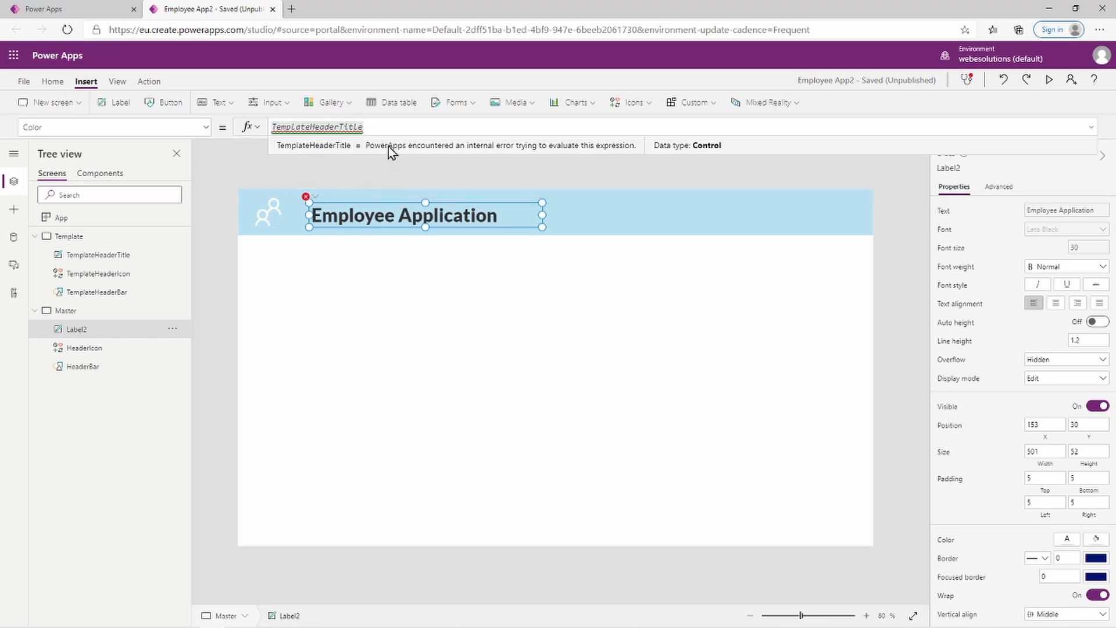
pyautogui.write('.')
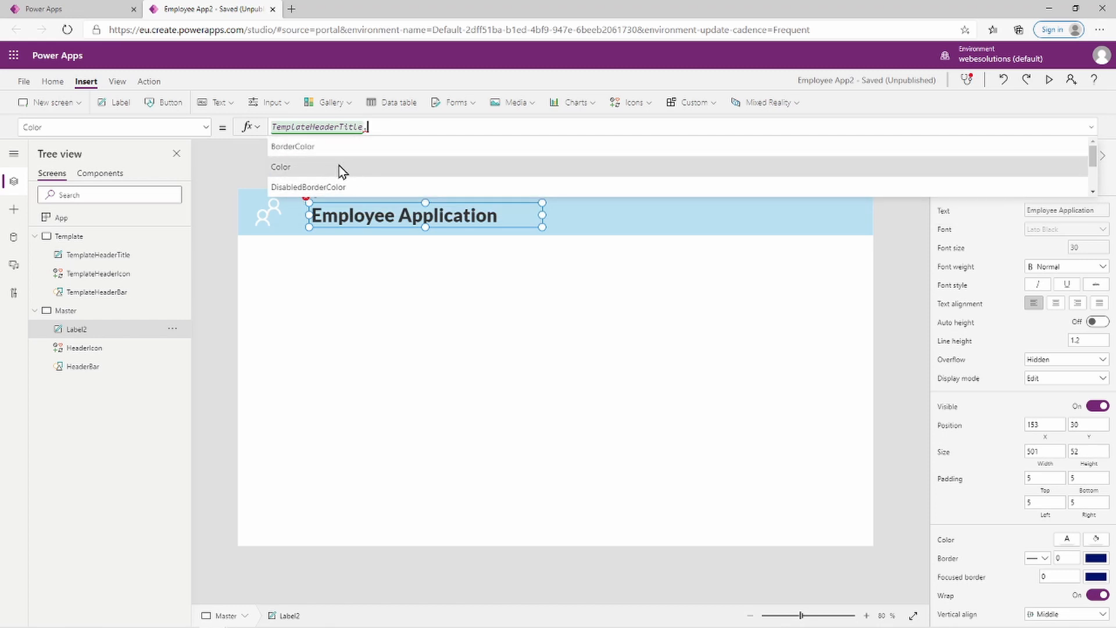
pyautogui.click(342, 171)
pyautogui.click(466, 321)
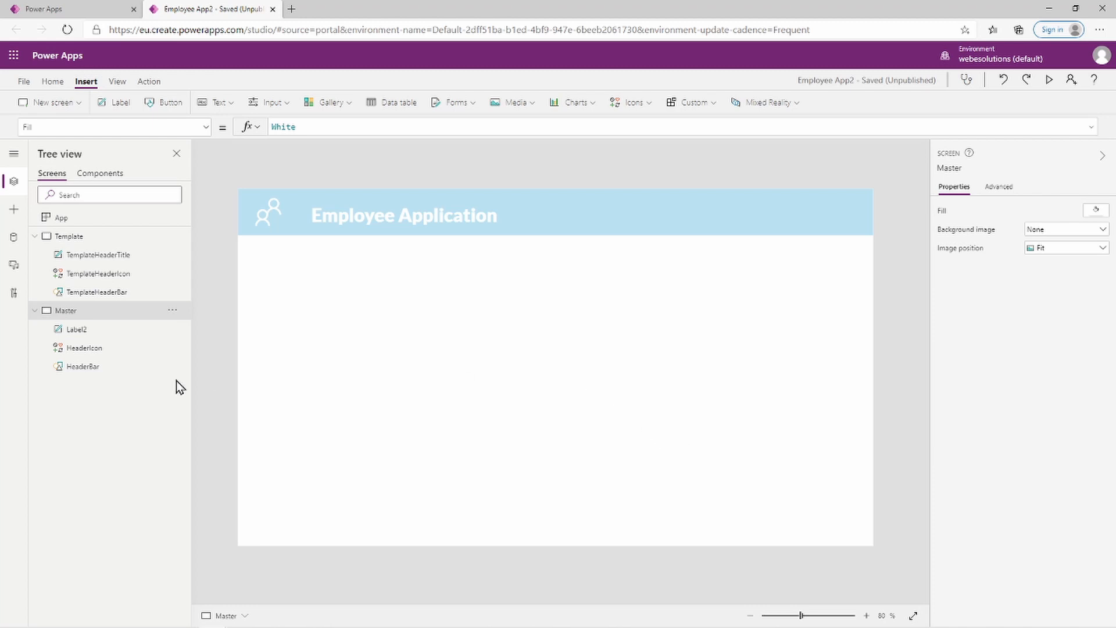
pyautogui.click(34, 313)
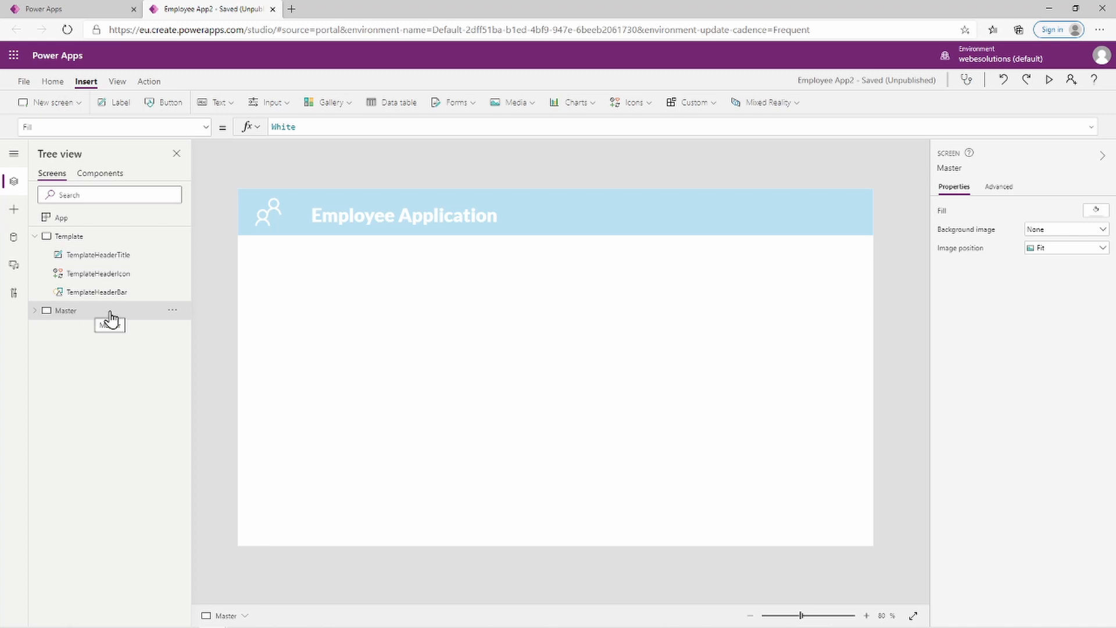
# Duplicate the Master screen with its header bar, icon and title label
pyautogui.click(35, 312)
pyautogui.click(173, 312)
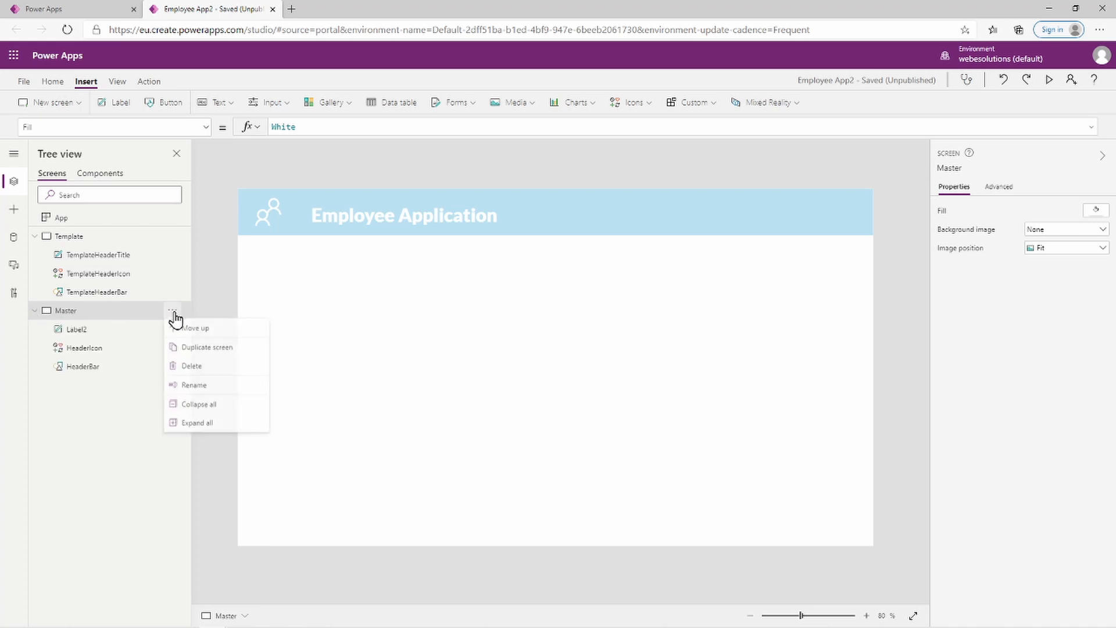
pyautogui.click(225, 357)
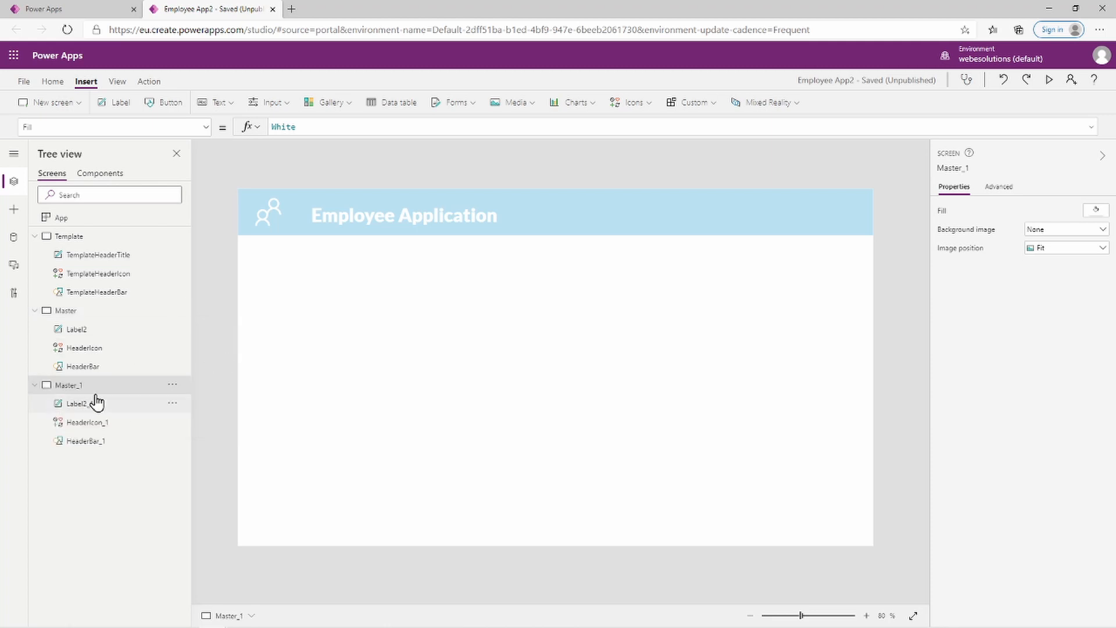
# Rename the title label on the Master screen as HeaderTitle
pyautogui.click(66, 312)
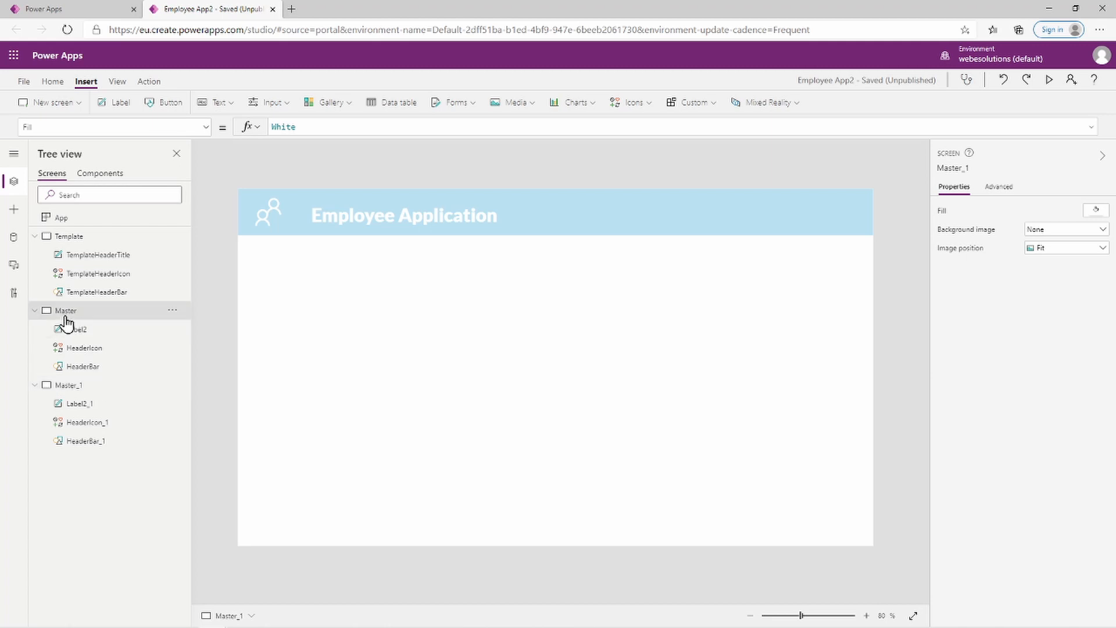
pyautogui.click(35, 310)
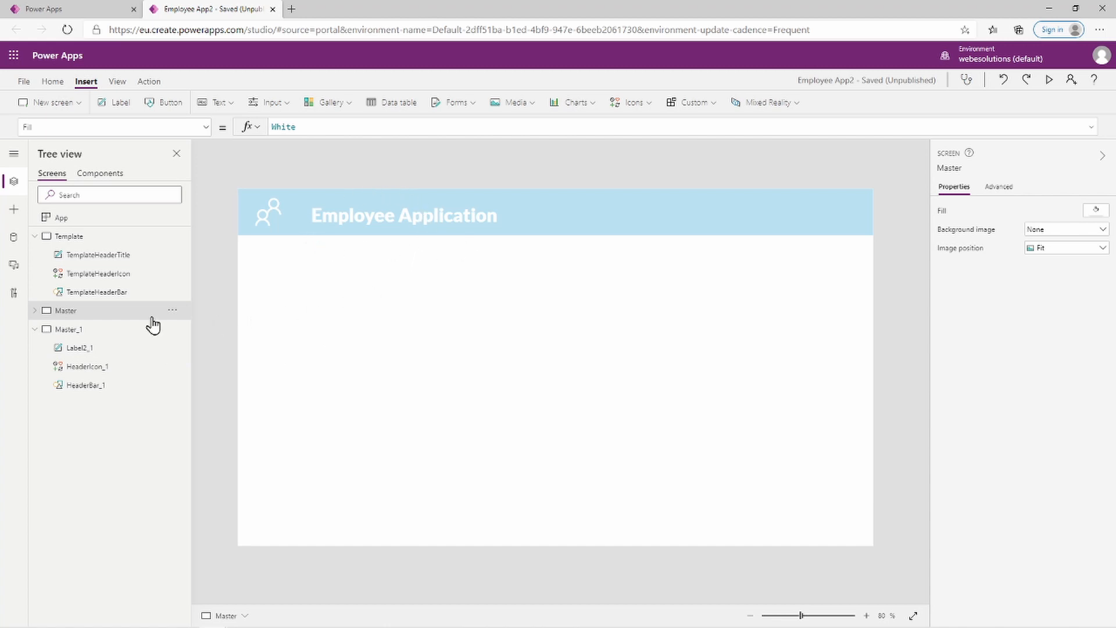
pyautogui.click(35, 311)
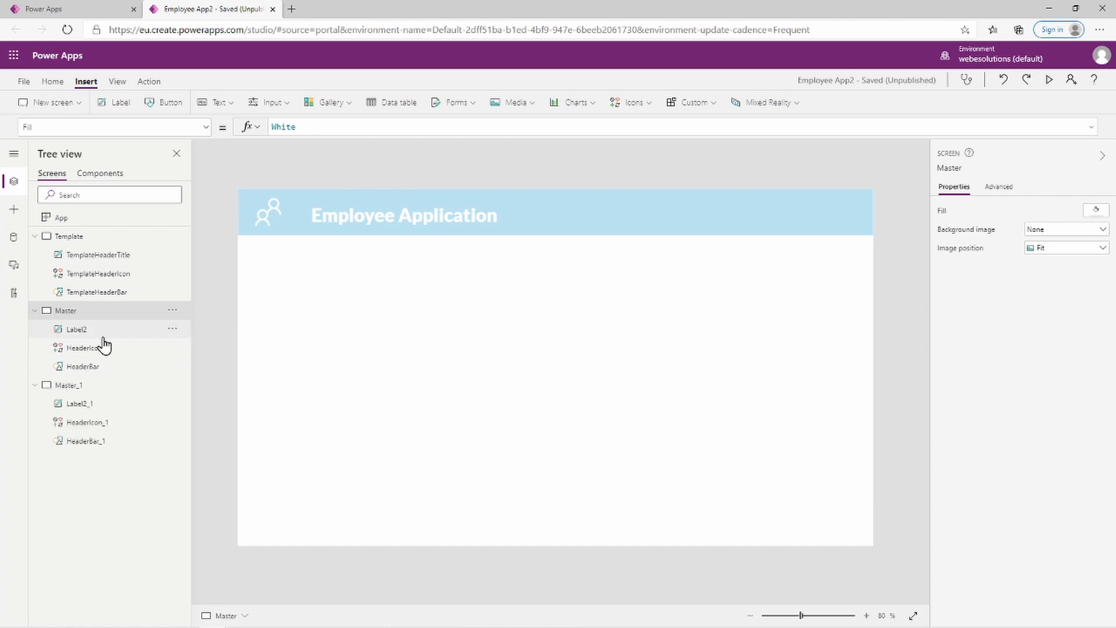
pyautogui.rightClick(81, 333)
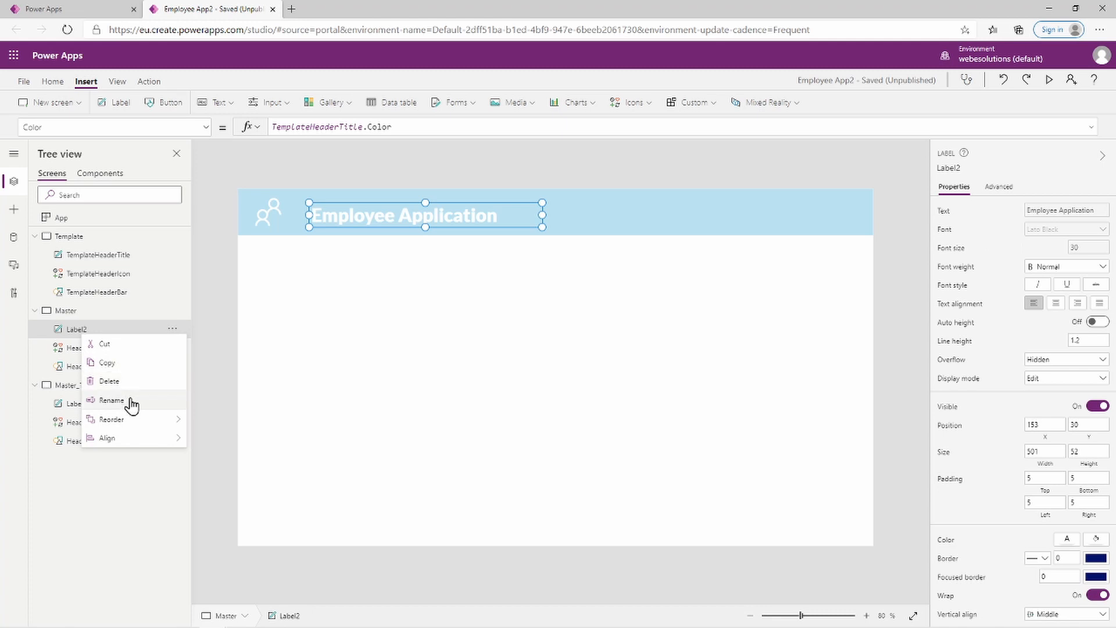
pyautogui.click(111, 401)
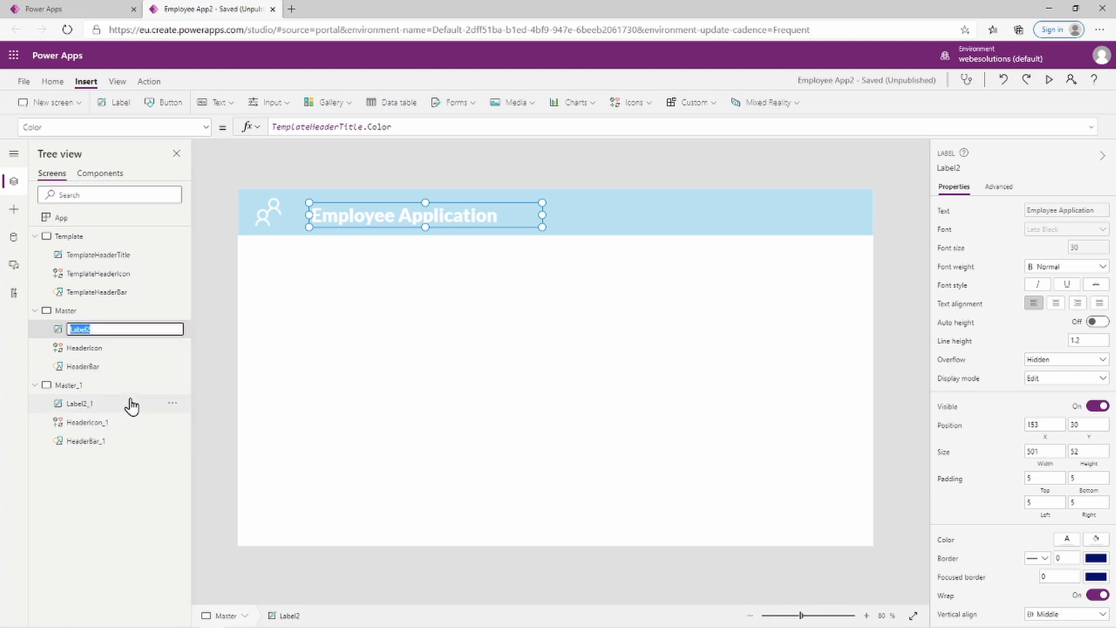
pyautogui.write('HeaderTitle')
# Rename the title label on the duplicated Master_1 screen as HeaderTitle_1
pyautogui.rightClick(99, 407)
pyautogui.click(136, 478)
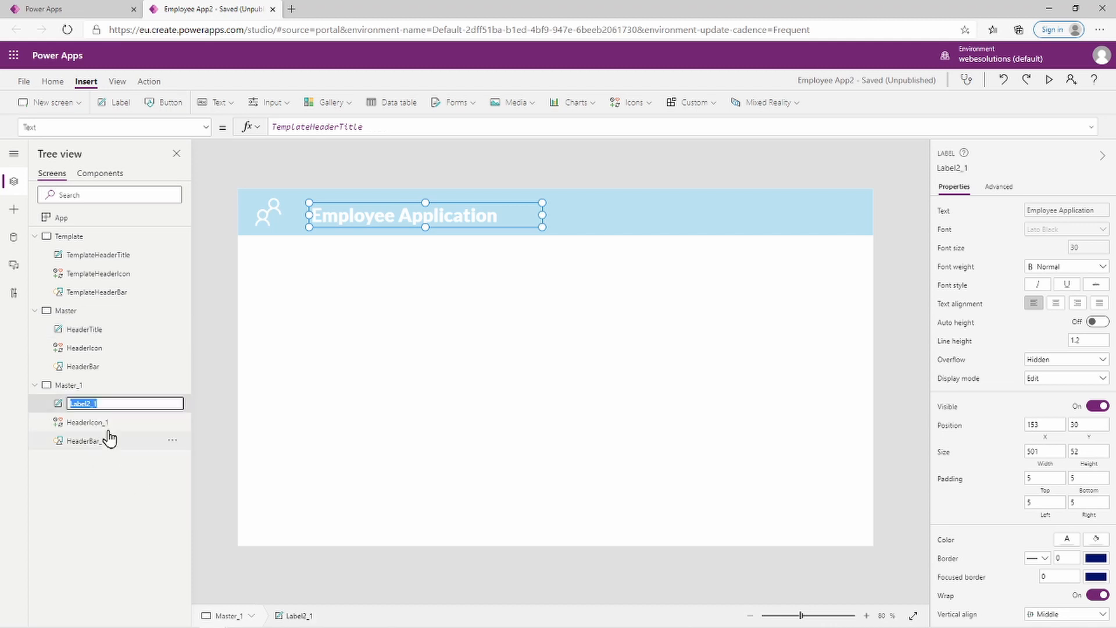
pyautogui.click(91, 404)
pyautogui.press('BackSpace')
pyautogui.press('BackSpace')
pyautogui.press('BackSpace')
pyautogui.press('BackSpace')
pyautogui.press('BackSpace')
pyautogui.write('T')
pyautogui.press('BackSpace')
pyautogui.write('HeaderTitle')
pyautogui.click(106, 508)
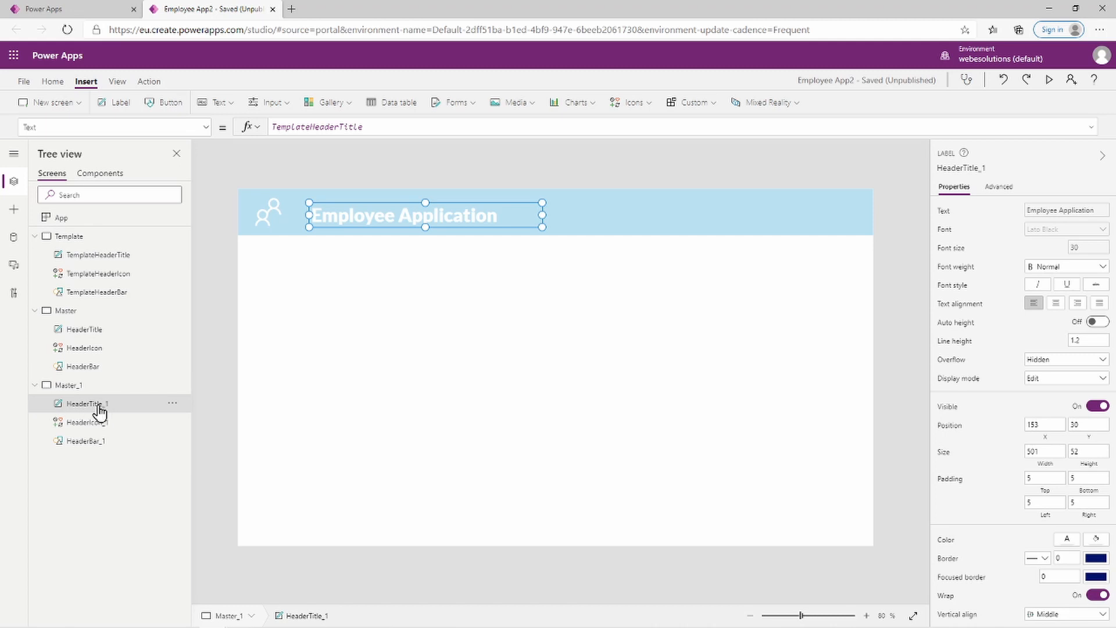
# Try to rename the duplicated screen's header bar as HeaderBar
pyautogui.rightClick(103, 446)
pyautogui.click(140, 509)
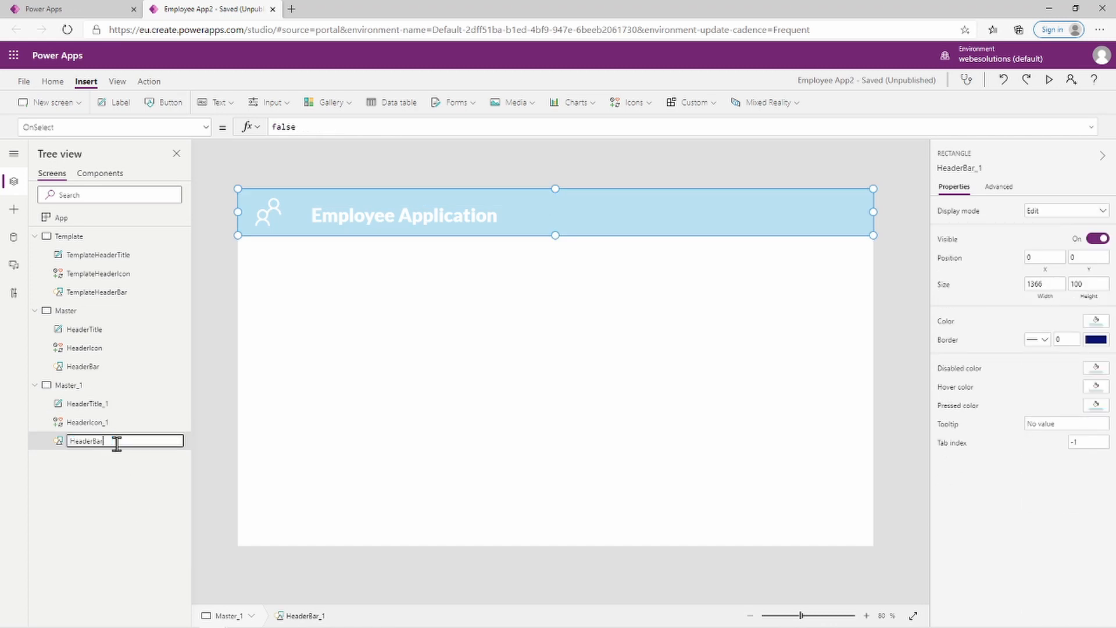
pyautogui.press('Return')
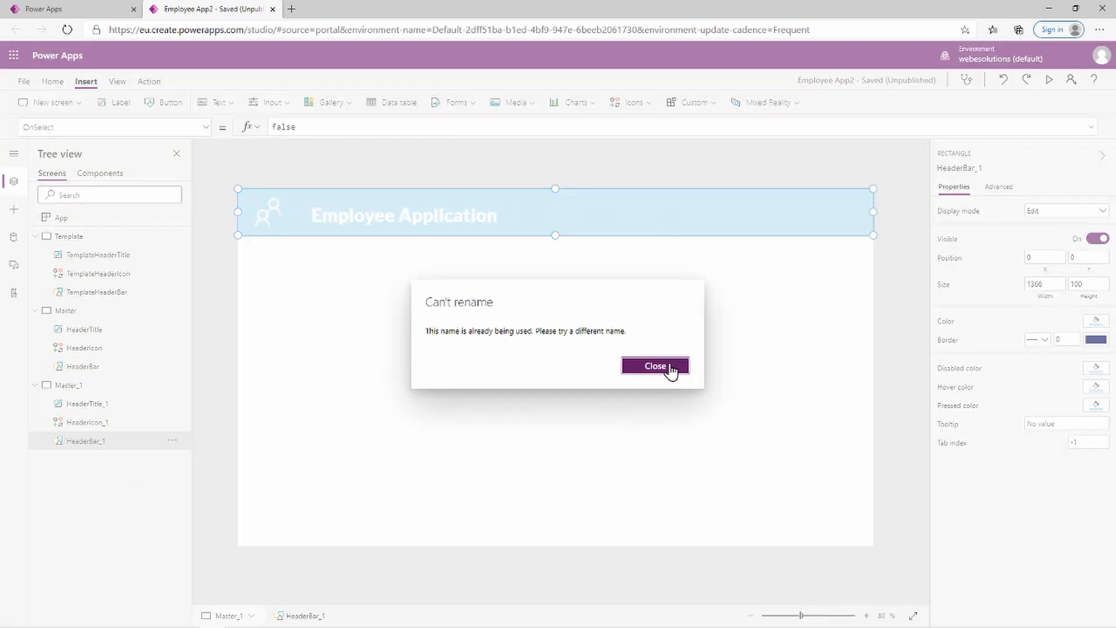
pyautogui.click(669, 368)
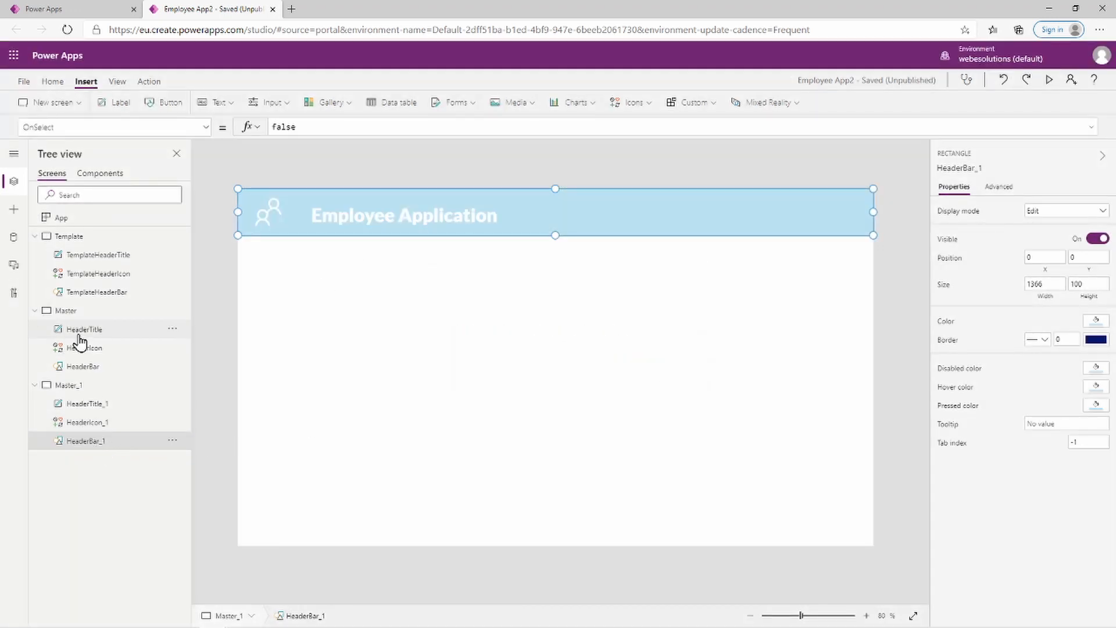
# Rename the duplicated Master_1 screen as HomeScreen
pyautogui.rightClick(74, 388)
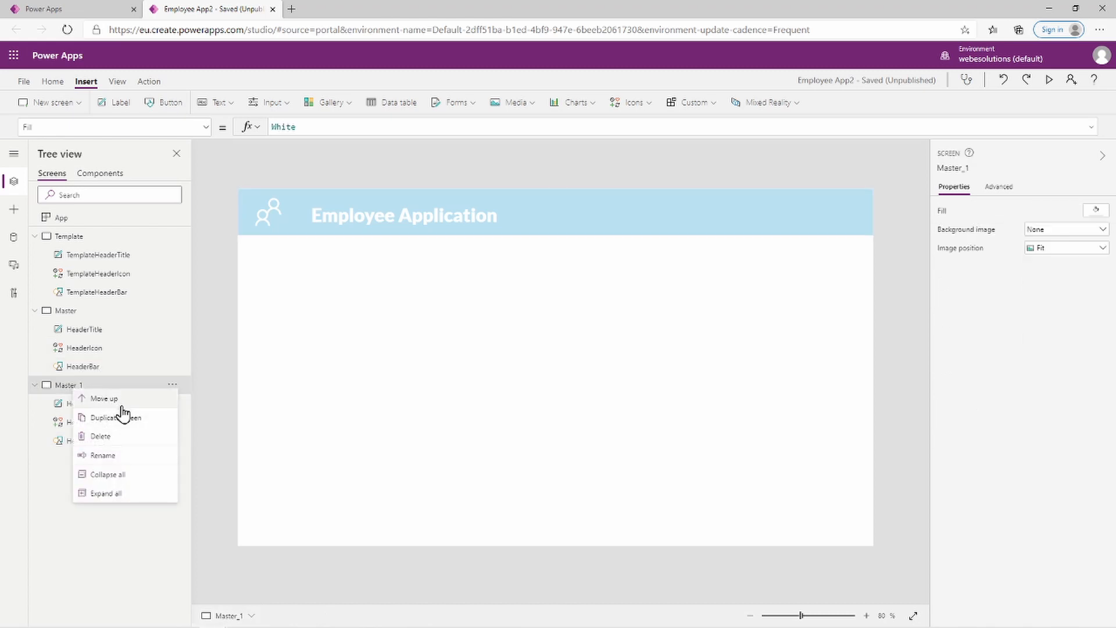
pyautogui.click(120, 455)
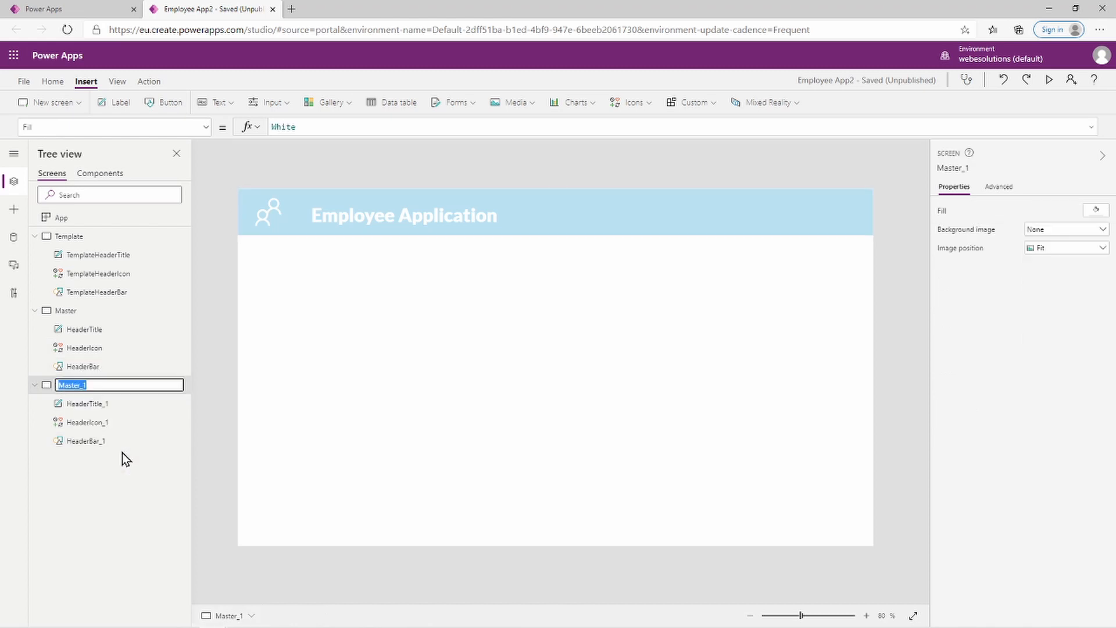
pyautogui.write('HomeScreen')
pyautogui.press('Return')
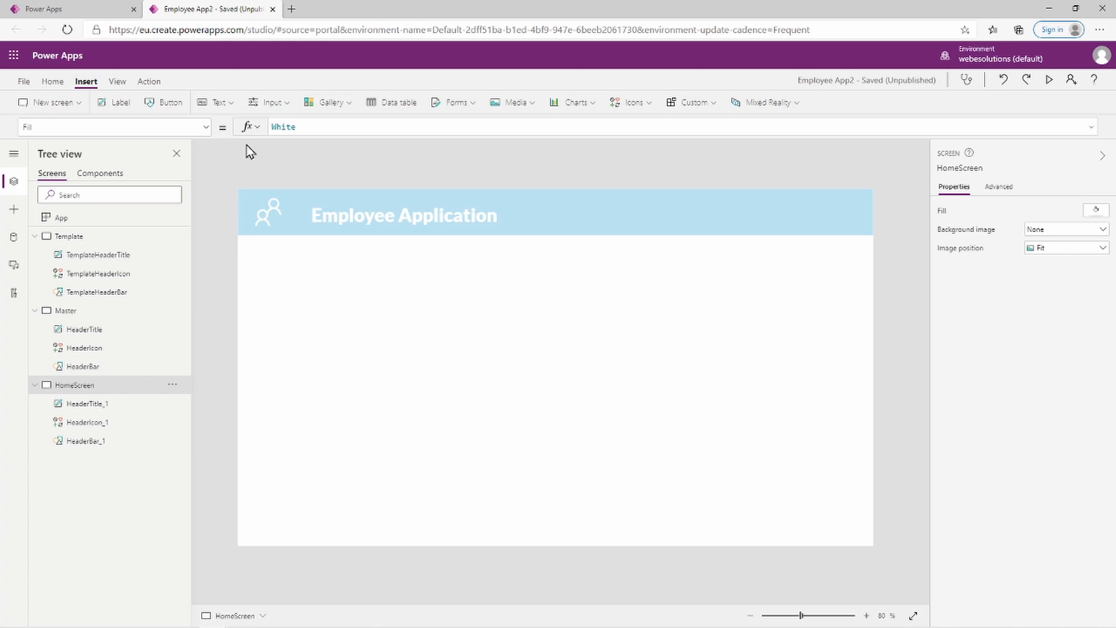
pyautogui.click(37, 386)
pyautogui.click(37, 386)
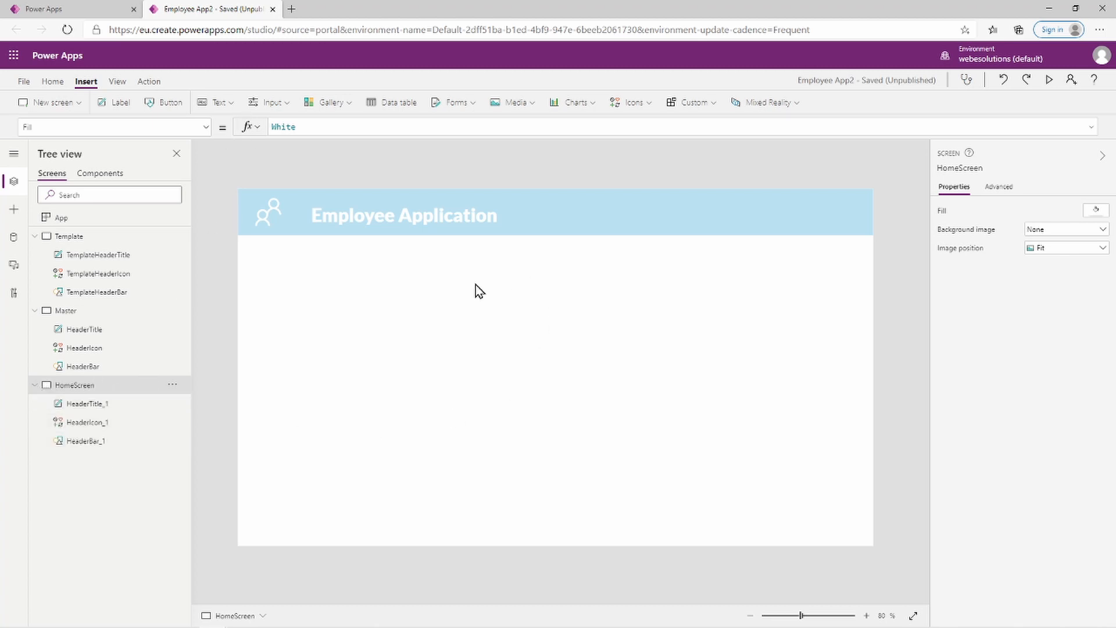